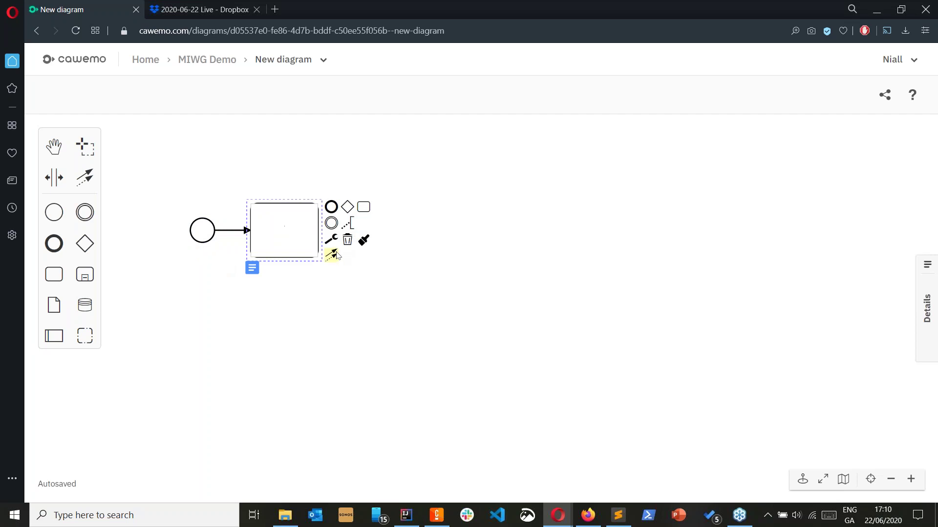
Make the first task a user task and append a second user task below it, joined by a sequence flow
left_click(367, 337)
left_click_drag(363, 206, 453, 319)
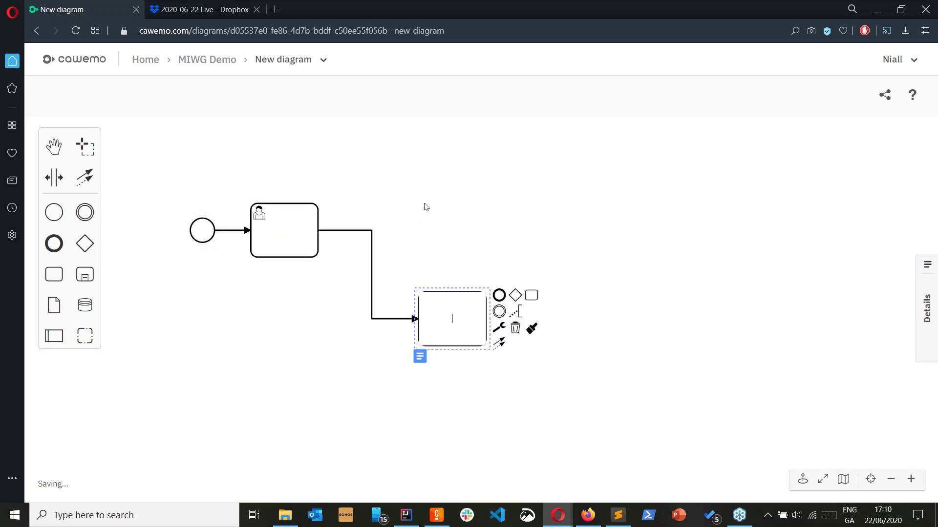
left_click(500, 328)
left_click(535, 199)
left_click_drag(456, 306, 456, 332)
left_click(438, 237)
Enclose the flow in a pool divided into two lanes and extend the pool upward for more space
left_click(59, 339)
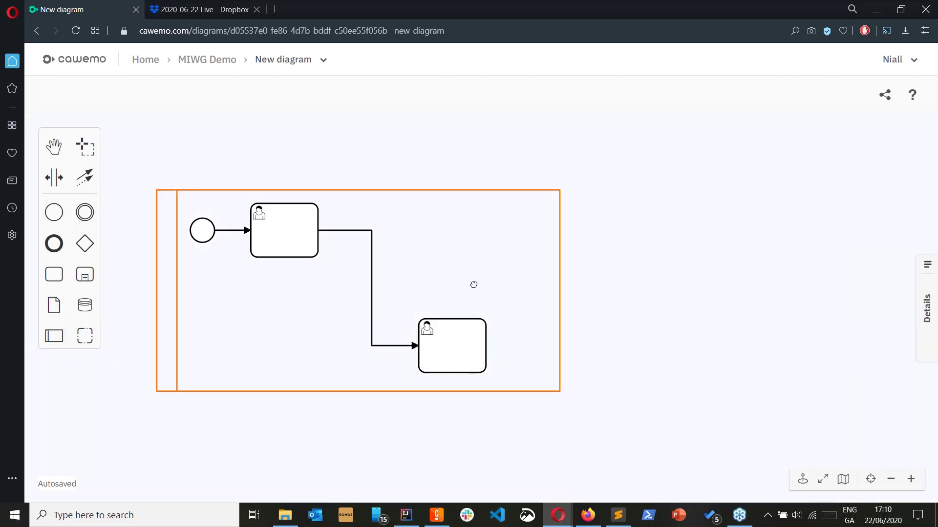
left_click(465, 286)
left_click(573, 208)
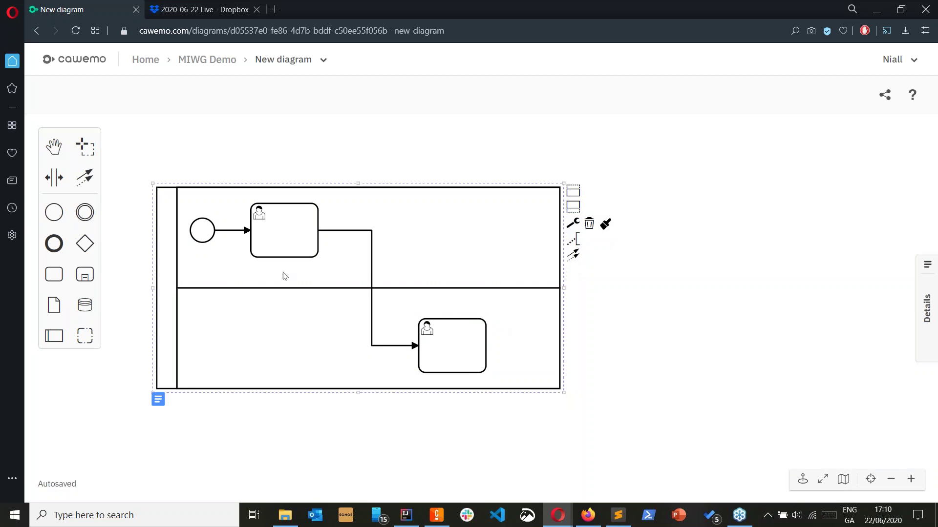
left_click(152, 184)
left_click_drag(153, 184, 153, 117)
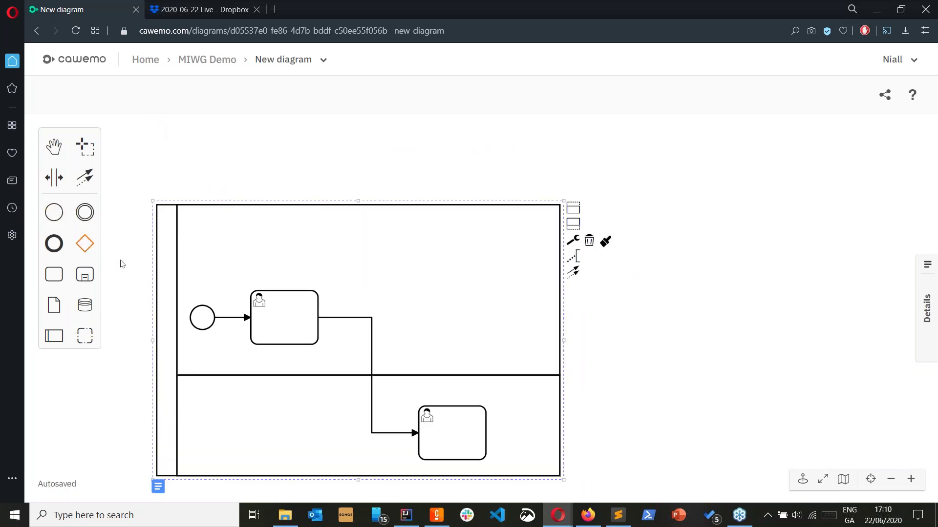
Add a data object in the upper lane and link it with data associations from the first task and to the second task
left_click(53, 306)
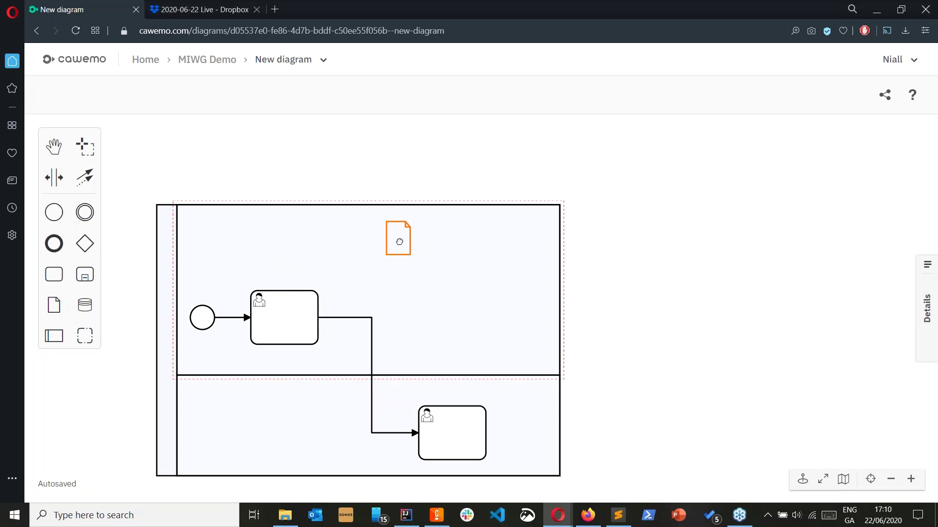
left_click(380, 242)
left_click_drag(332, 342, 375, 243)
left_click_drag(337, 268, 284, 235)
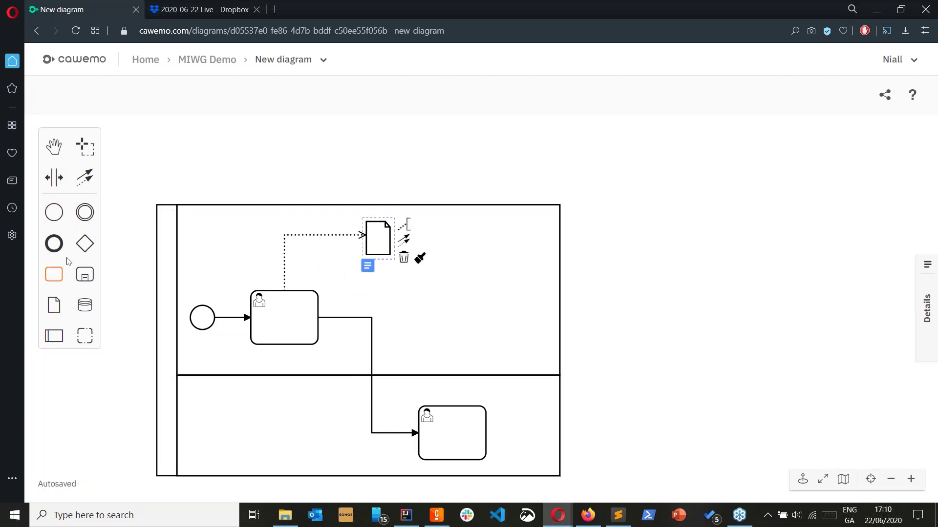
left_click_drag(403, 239, 448, 409)
left_click_drag(418, 324, 459, 244)
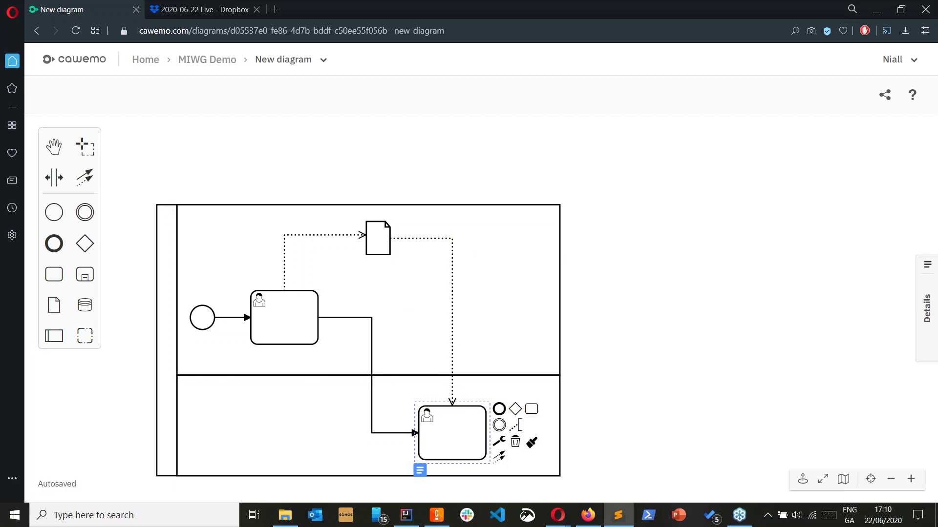
Name the pool "EU Bank"
double_click(164, 358)
type("EU Bank")
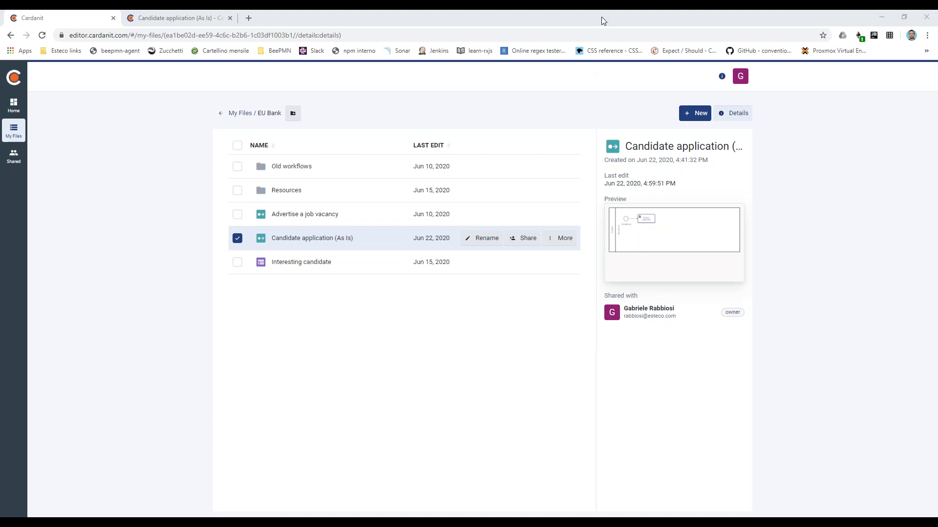
Switch to Cardanit's Candidate application (As Is) diagram and add an exclusive gateway named "Interesting applicant?" after Review application
left_click(602, 18)
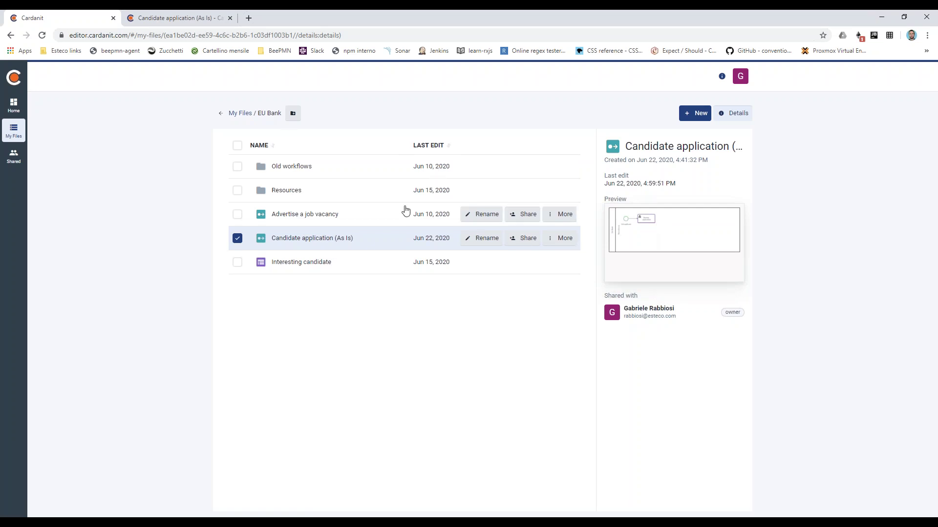
left_click(200, 22)
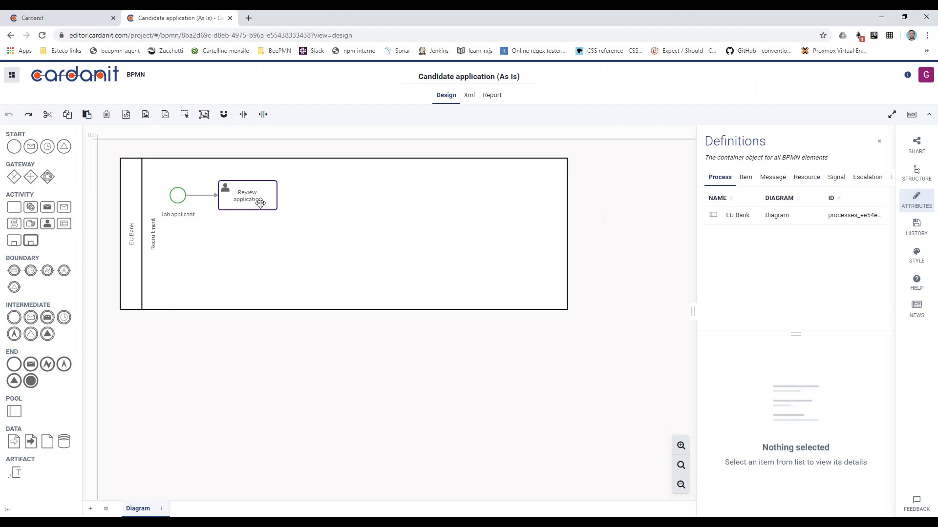
left_click(260, 201)
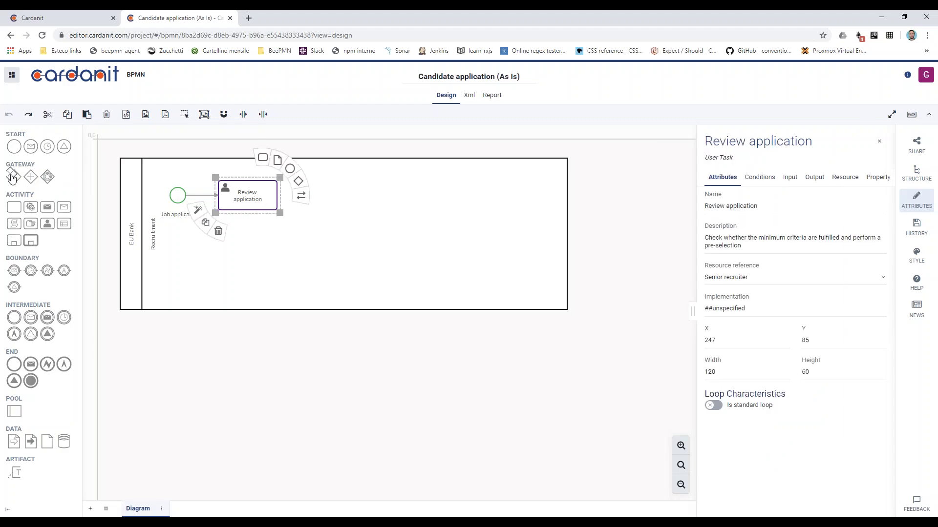
left_click_drag(14, 176, 319, 195)
type("Inte")
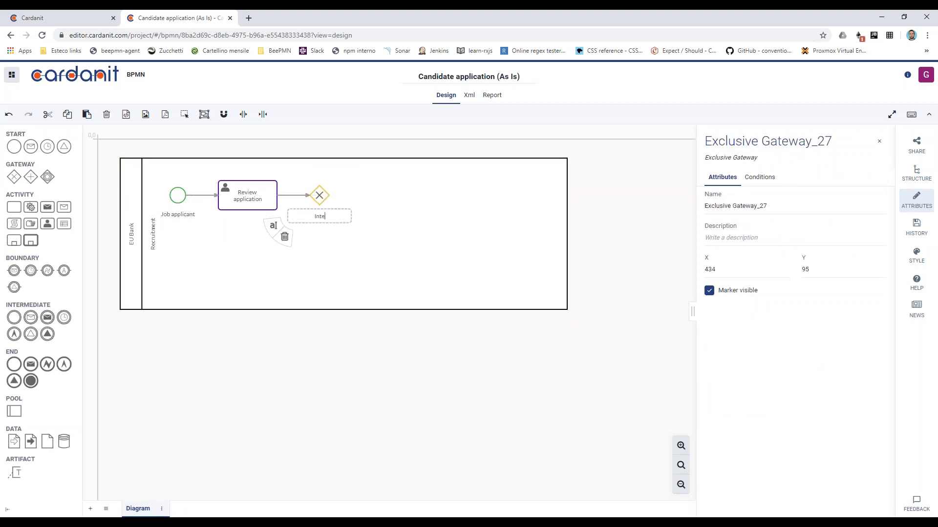
type("resting applicant?")
key("Return")
Reposition the "Interesting applicant?" label above its gateway
left_click_drag(351, 222, 332, 231)
left_click(914, 258)
left_click(753, 276)
left_click(802, 293)
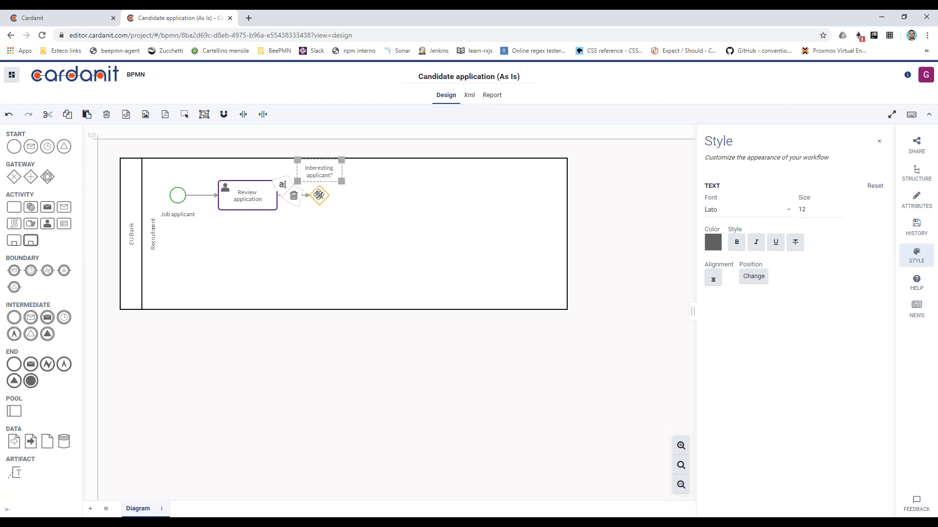
Append a user task named "Check details" after the Interesting applicant? gateway
left_click(318, 195)
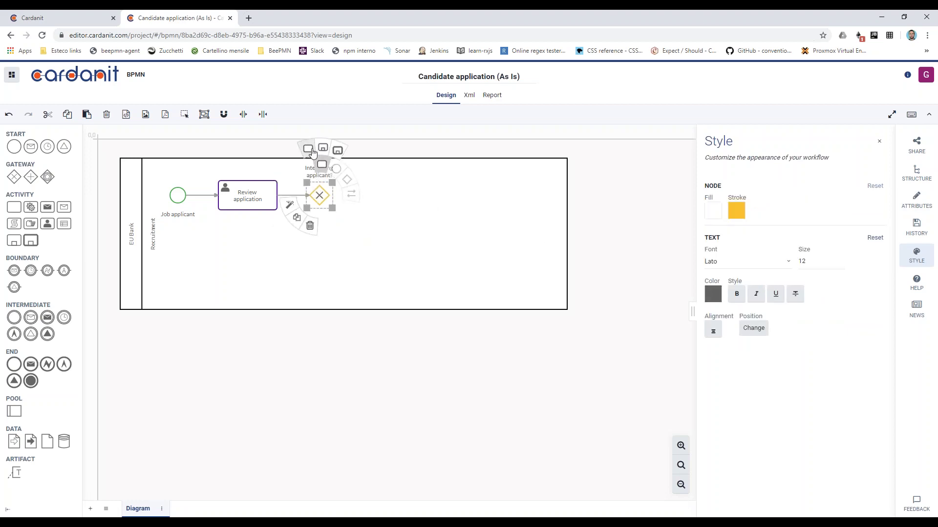
left_click(322, 168)
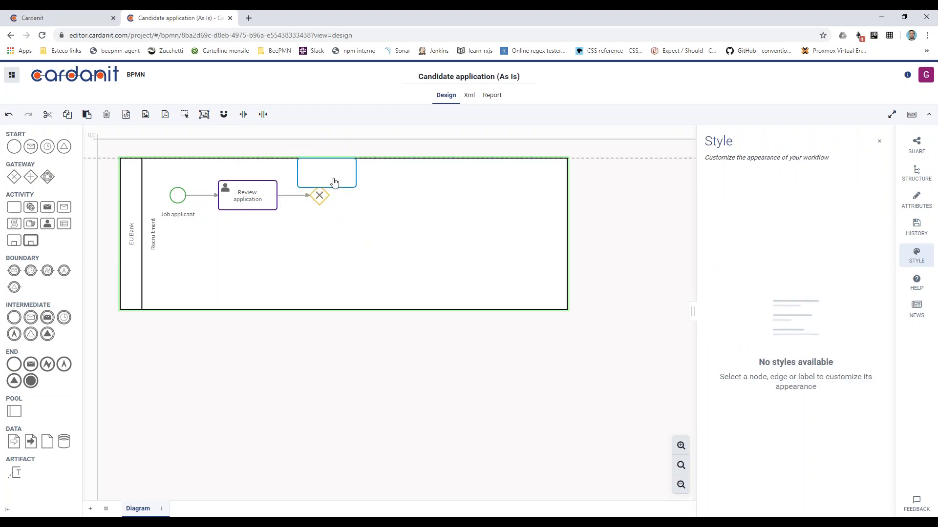
left_click(397, 204)
double_click(395, 203)
type("Check details")
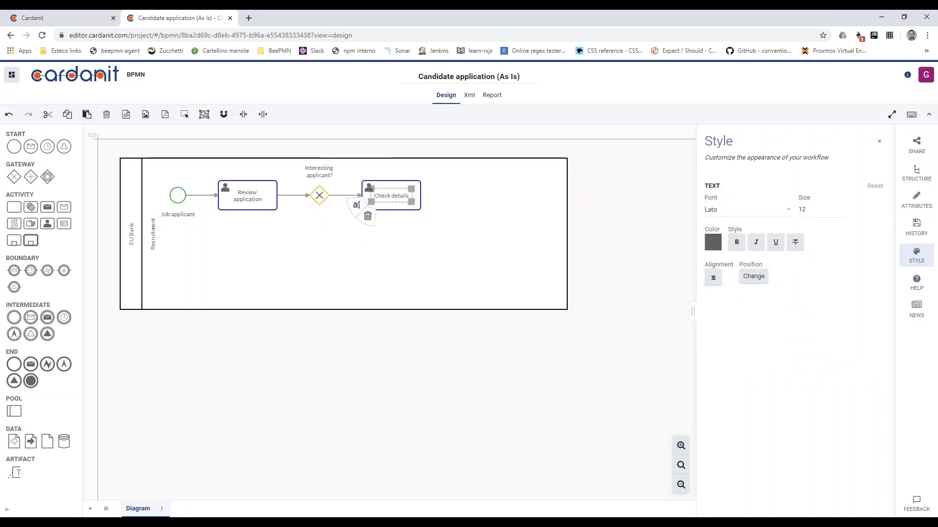
Set the text size of all elements in the diagram to 14
left_click_drag(111, 146, 587, 339)
left_click_drag(811, 313, 775, 312)
type("14")
key("Return")
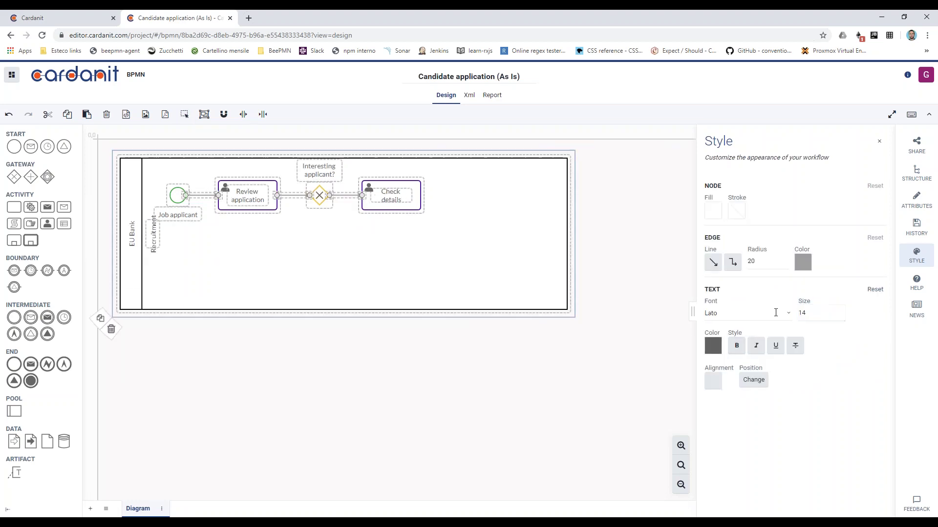
left_click(618, 329)
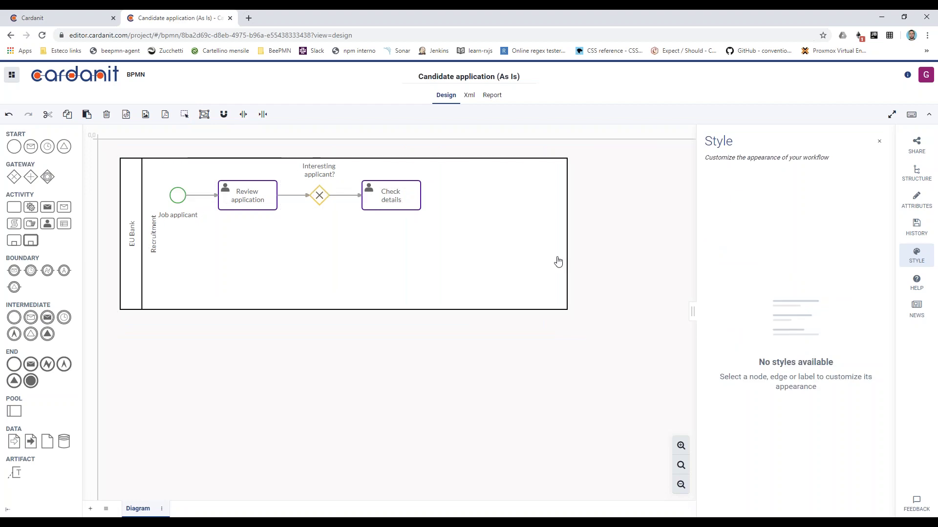
Widen the EU Bank pool by extending its right edge
left_click(556, 259)
left_click_drag(571, 251, 663, 252)
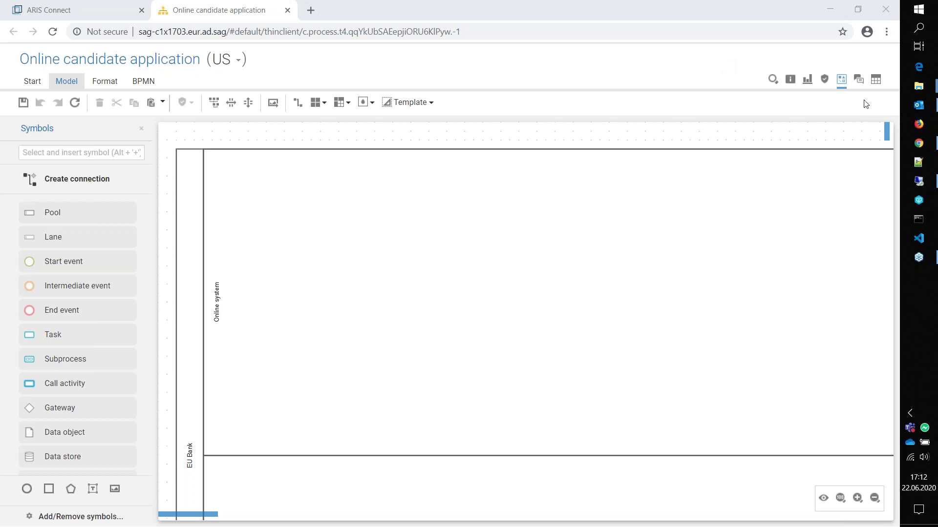
Switch to the Online candidate application model in ARIS and place a start event named "Job appliciant" in the Online system lane
left_click(614, 83)
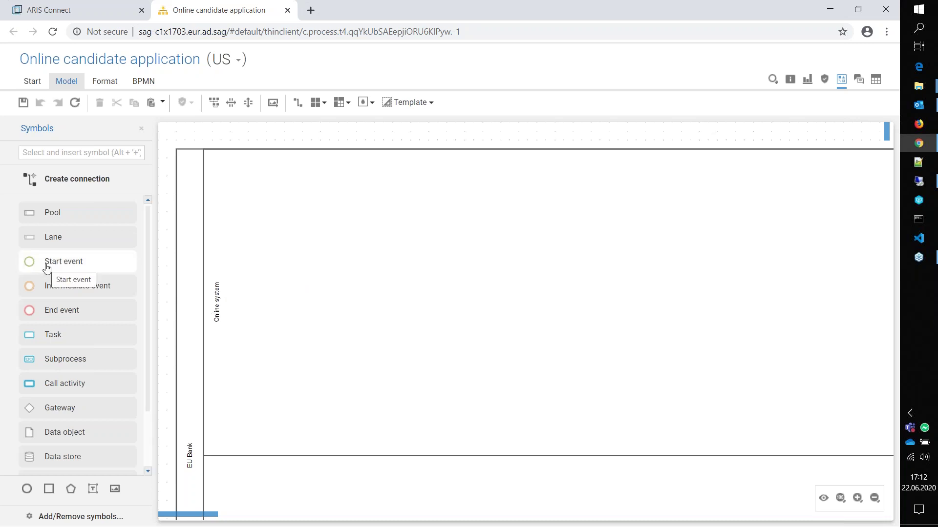
left_click_drag(46, 266, 285, 241)
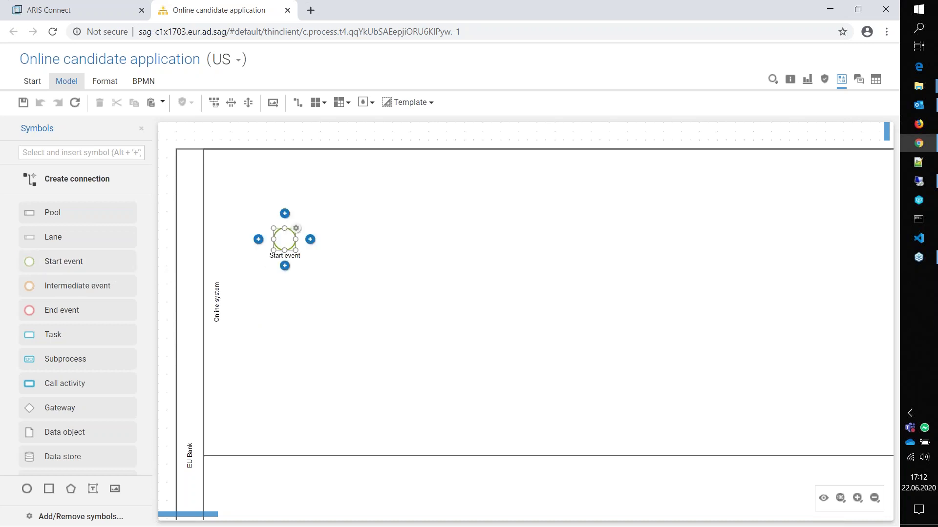
type("Job")
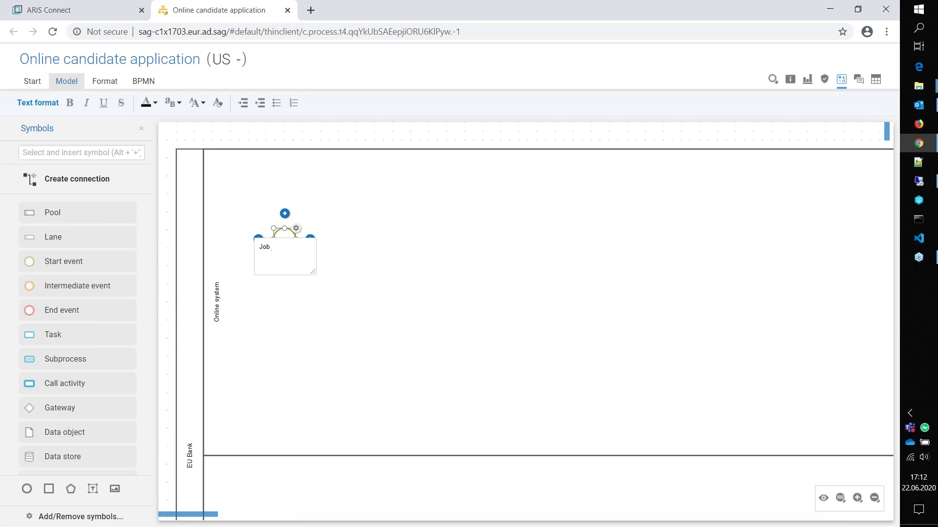
type(" appliciant")
key("Return")
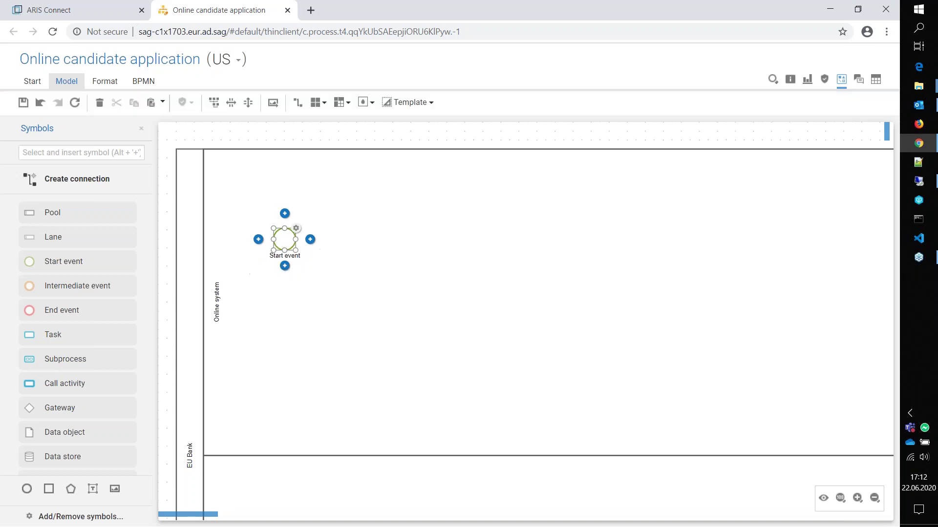
Append a task named "Compare criteria" after the start event and change it to a service task
left_click(310, 240)
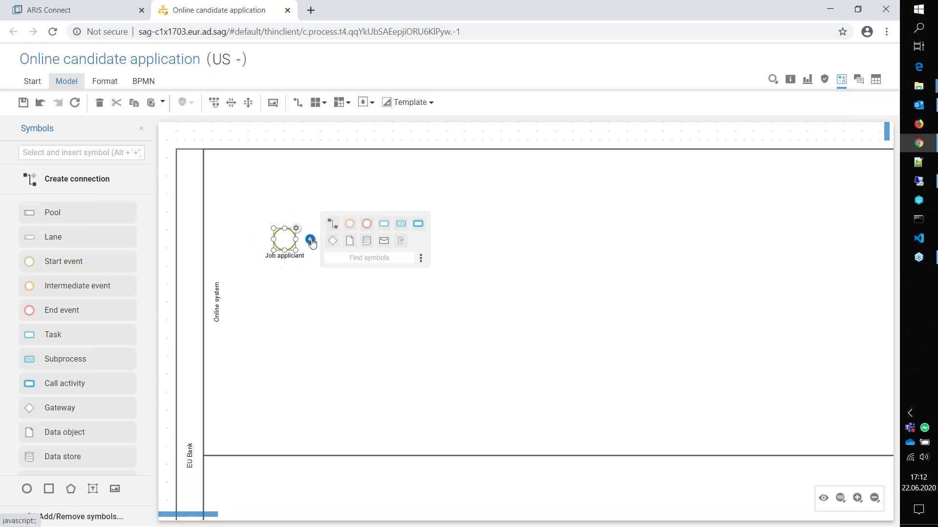
left_click_drag(386, 228, 386, 250)
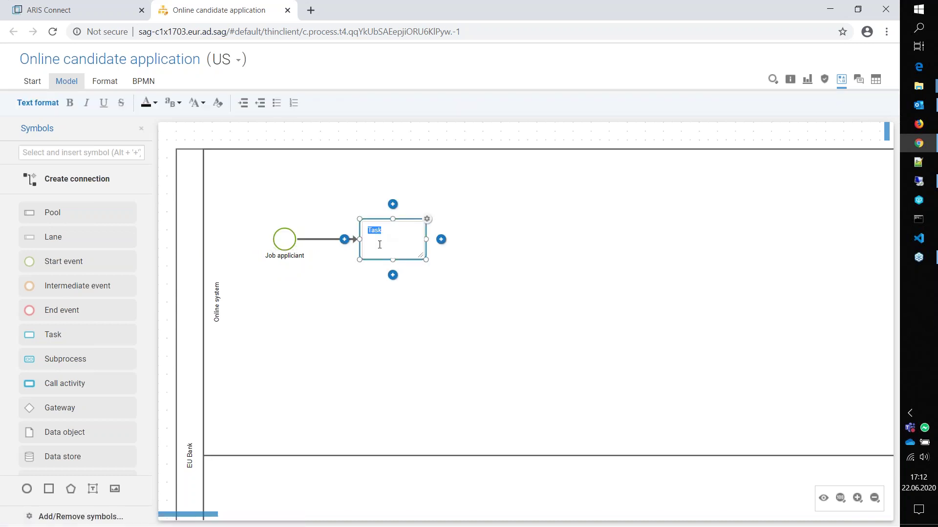
type("Compare criteria")
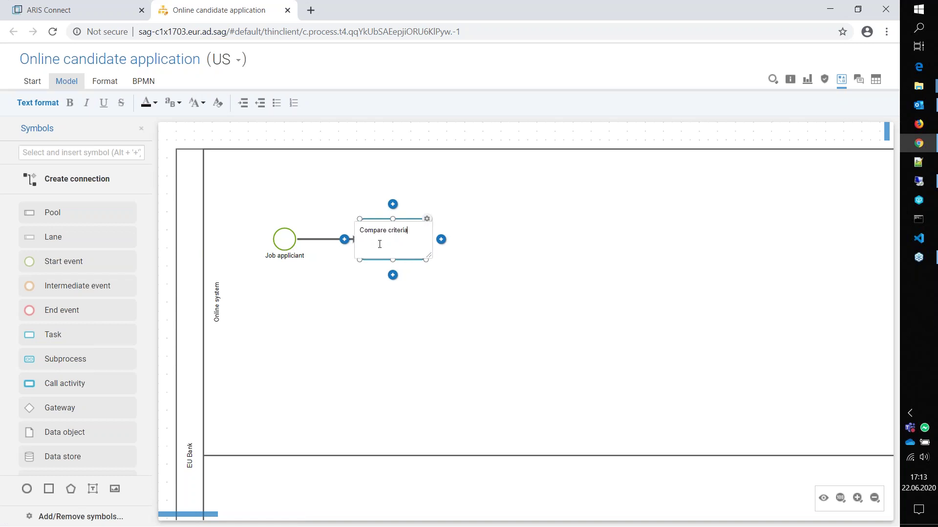
left_click(427, 218)
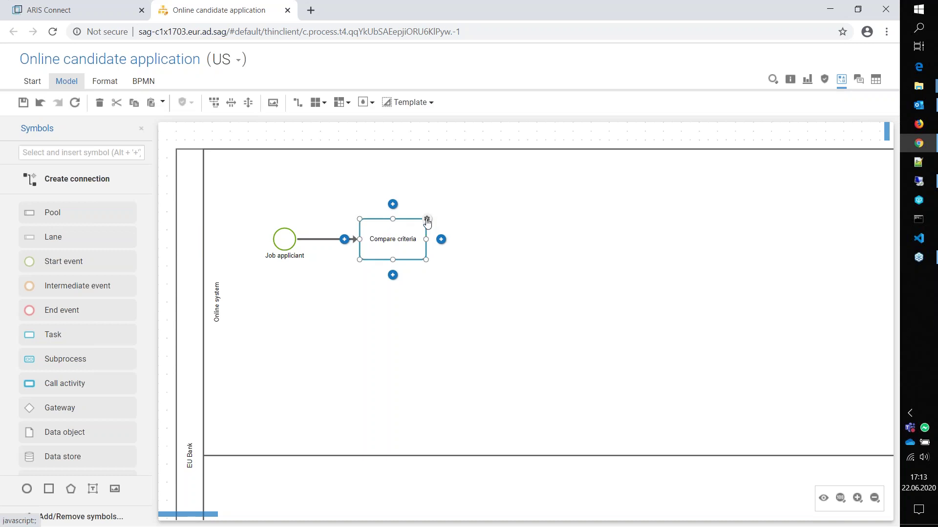
left_click(427, 219)
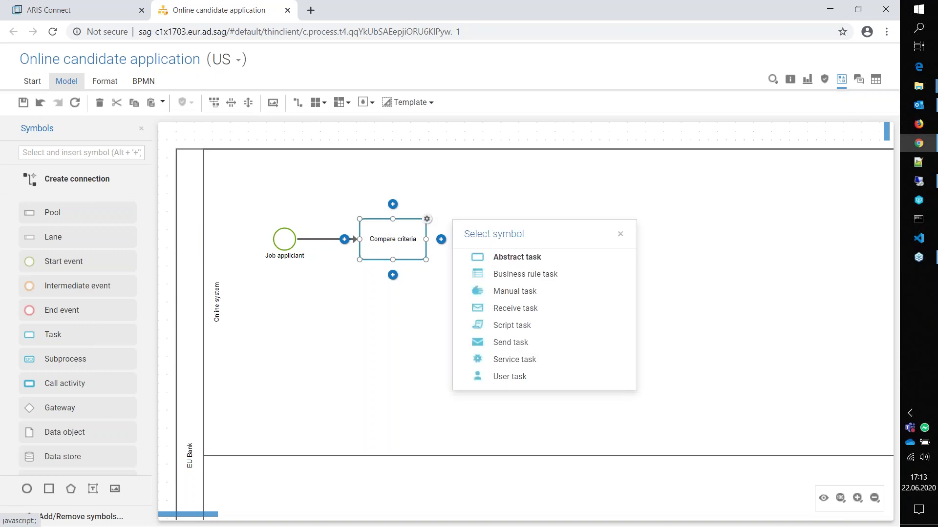
left_click(491, 361)
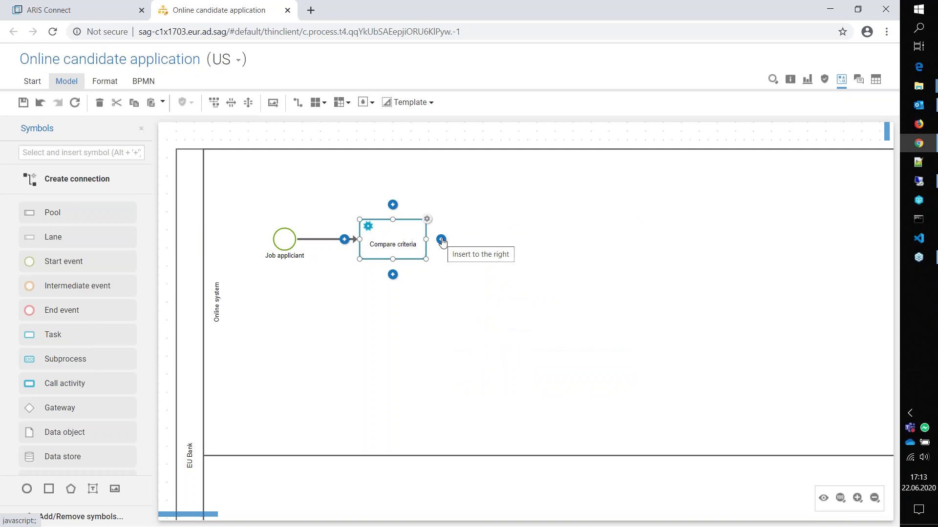
left_click(442, 240)
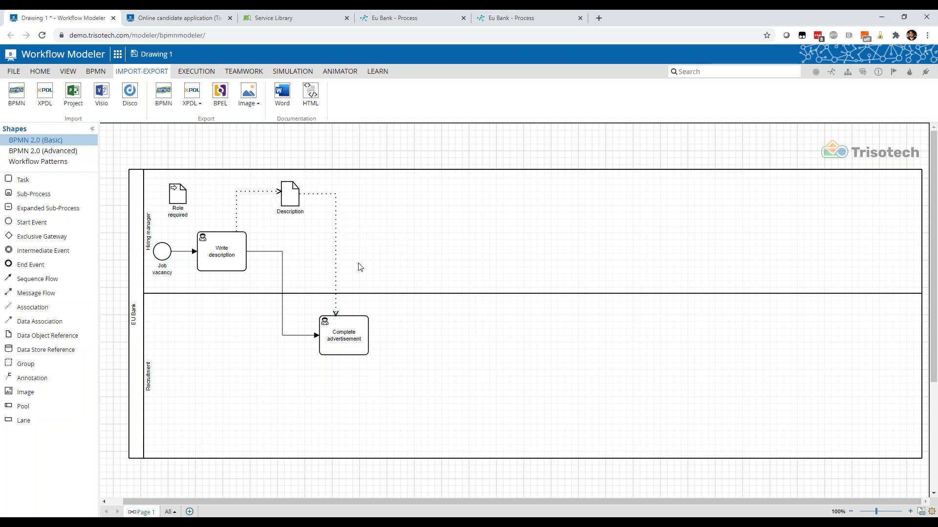
In Trisotech Workflow Modeler, append a task in the Hiring manager lane after Complete advertisement, followed by an exclusive gateway in the Recruitment lane
left_click(352, 339)
mouse_move(382, 336)
left_click_drag(396, 309, 450, 242)
left_click_drag(450, 242, 450, 242)
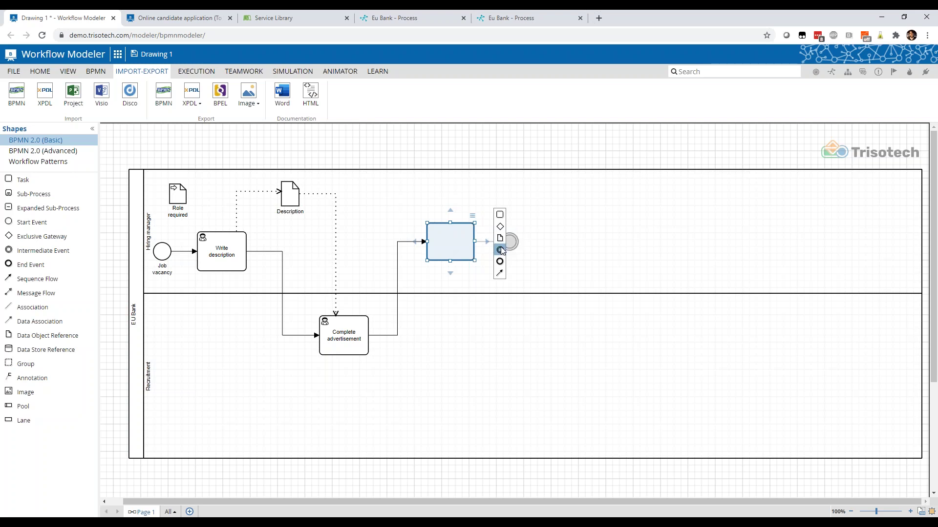
left_click_drag(500, 226, 586, 336)
Name the new task in the Hiring manager lane "Approve advertisement"
left_click(455, 240)
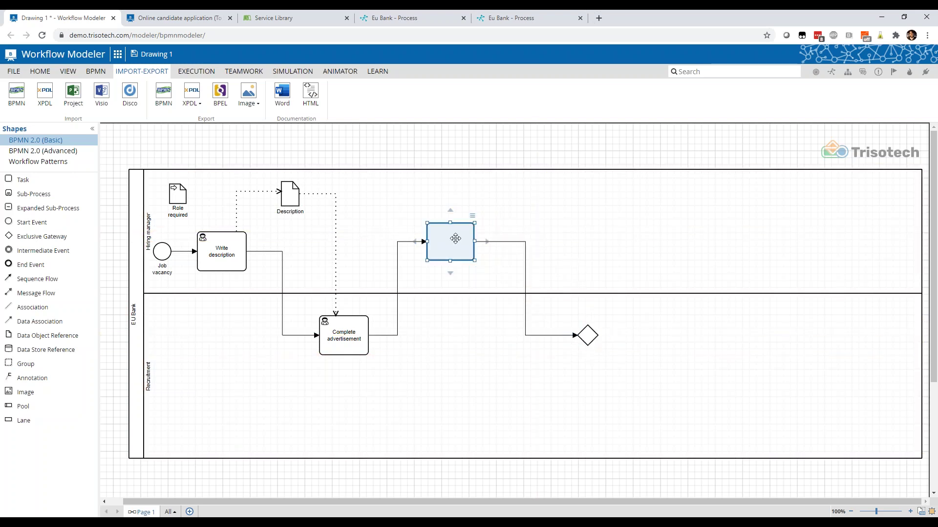
type("Ad")
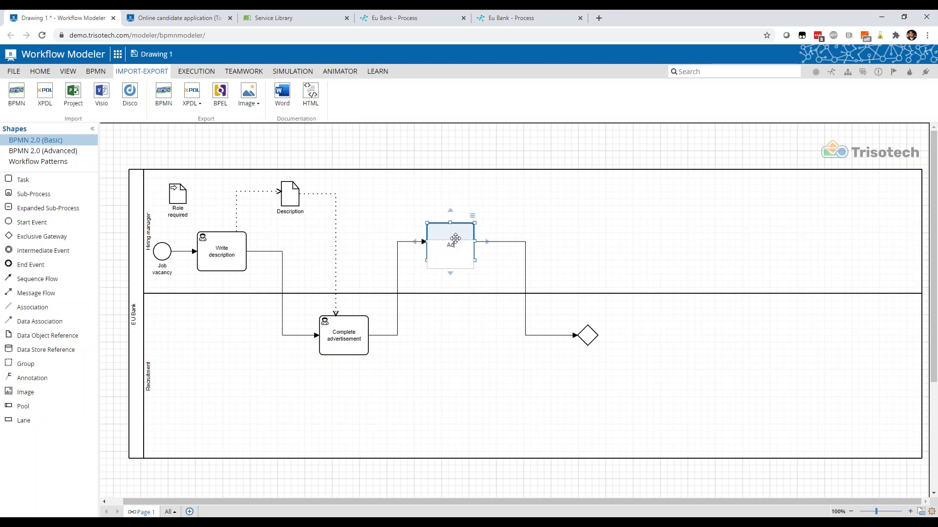
type("prove adverty")
key("BackSpace")
type("isement")
left_click(363, 377)
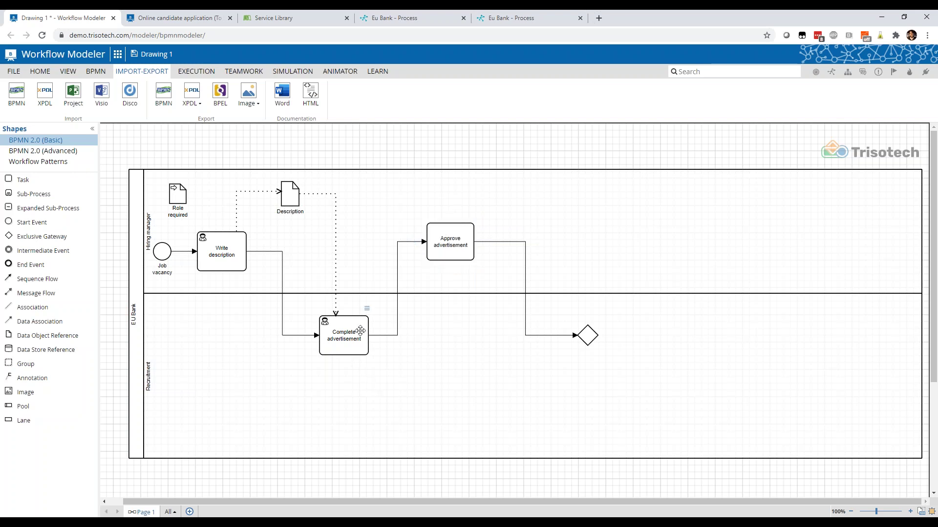
Attach a data object named "Advertisement" as output of the Complete advertisement task, below it in the Recruitment lane
left_click(359, 333)
mouse_move(345, 372)
left_click_drag(338, 383, 373, 401)
type("A")
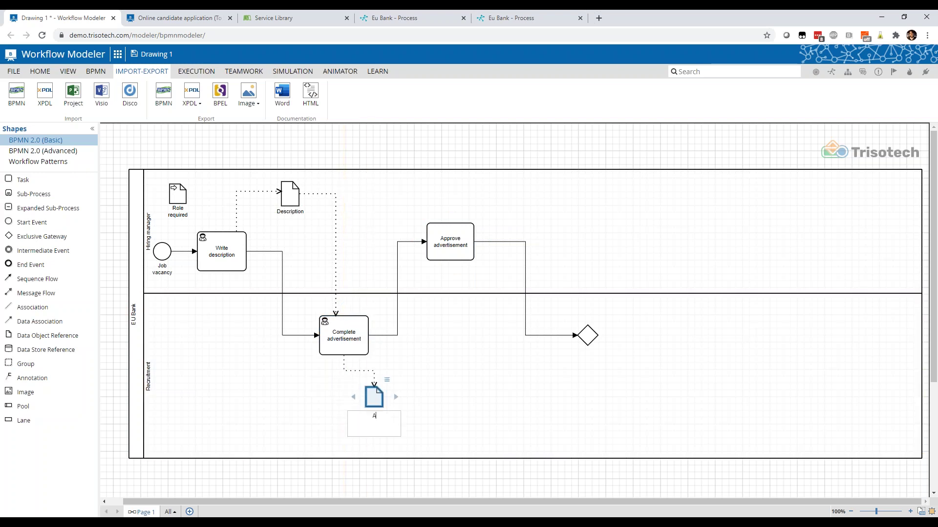
type("dvertisement")
left_click(450, 391)
Reroute the data association from Complete advertisement so that it enters the Advertisement data object from its left side
left_click(359, 371)
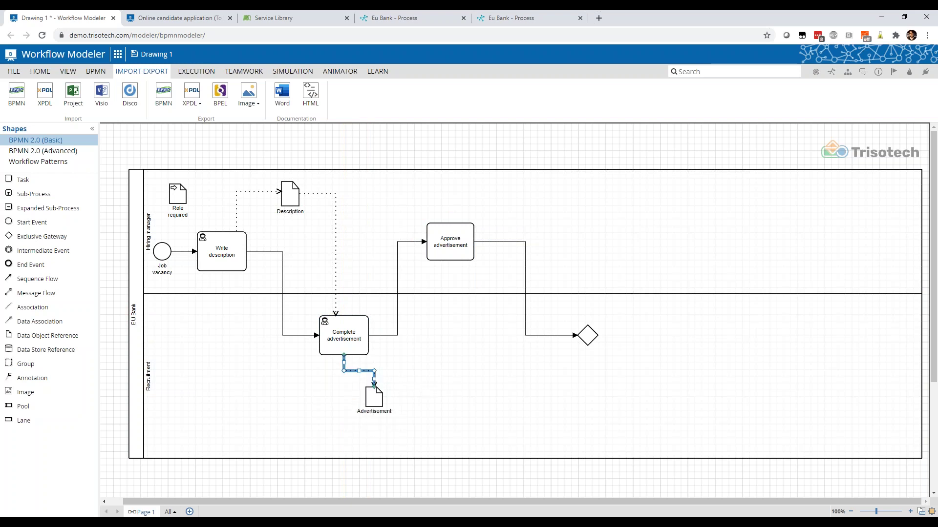
left_click_drag(374, 386, 367, 397)
left_click(373, 398)
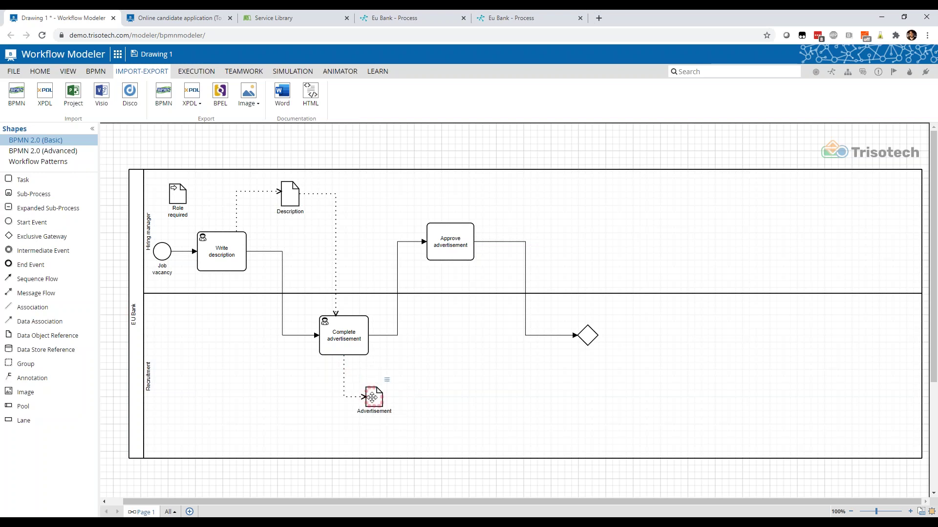
left_click(373, 397)
Attach a data object above and right of the Approve advertisement task and change its shape to Data Output
left_click(448, 234)
mouse_move(451, 209)
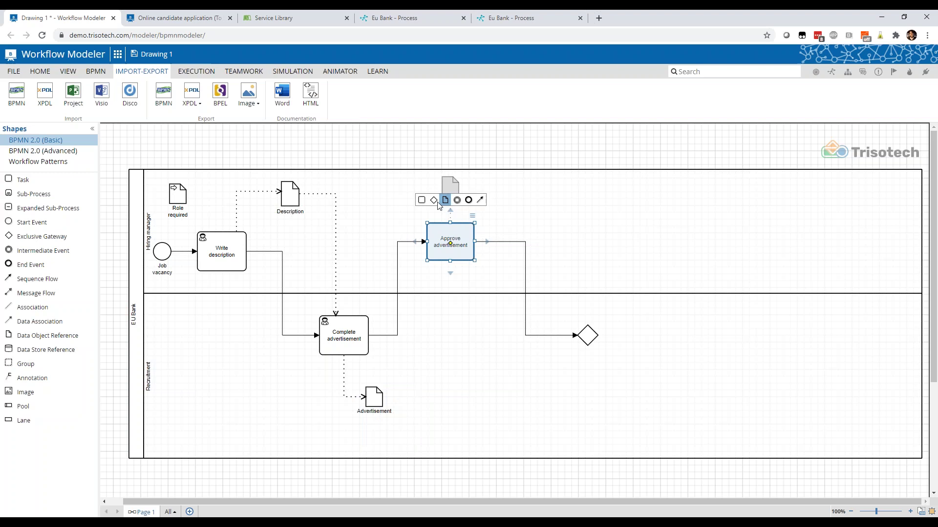
left_click_drag(446, 203, 511, 201)
right_click(509, 195)
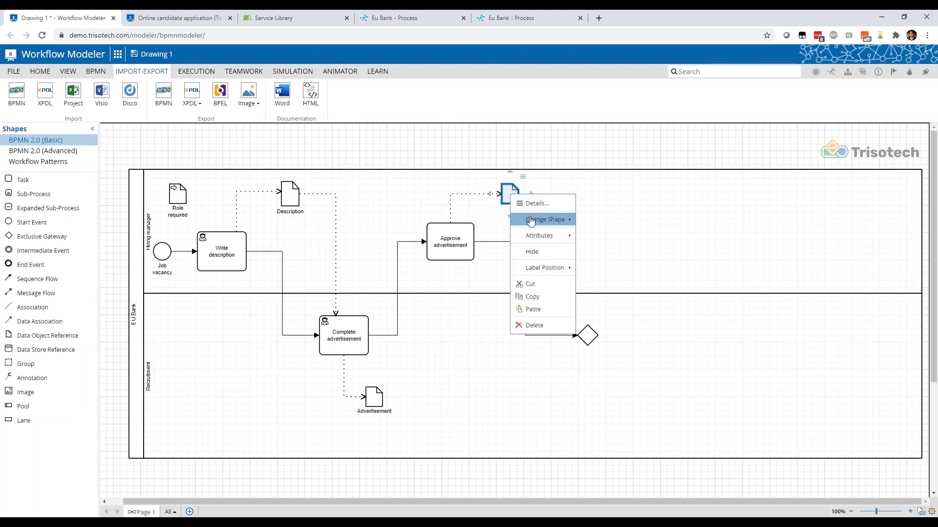
mouse_move(553, 220)
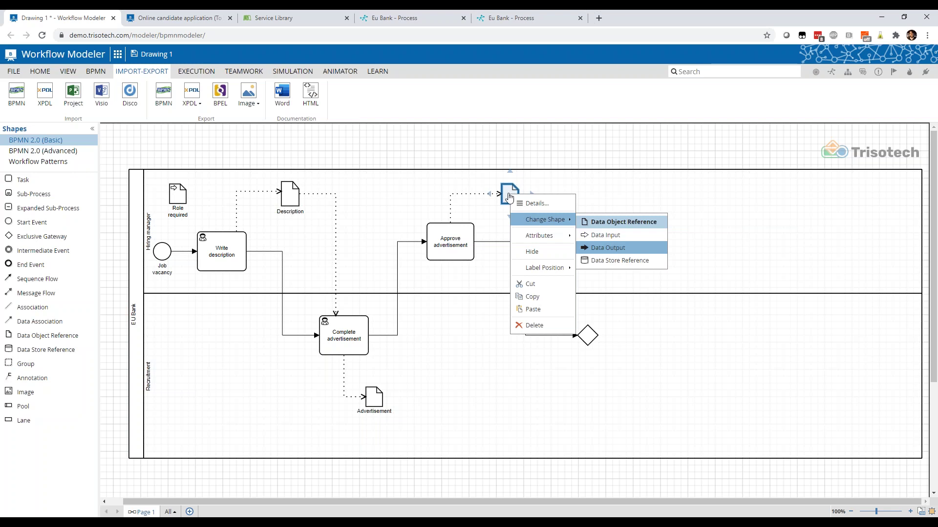
left_click(609, 248)
Name the new data output "Advertisement [Approved["
double_click(508, 193)
type("Ad")
key("Down")
key("Return")
double_click(510, 200)
key("End")
type("[")
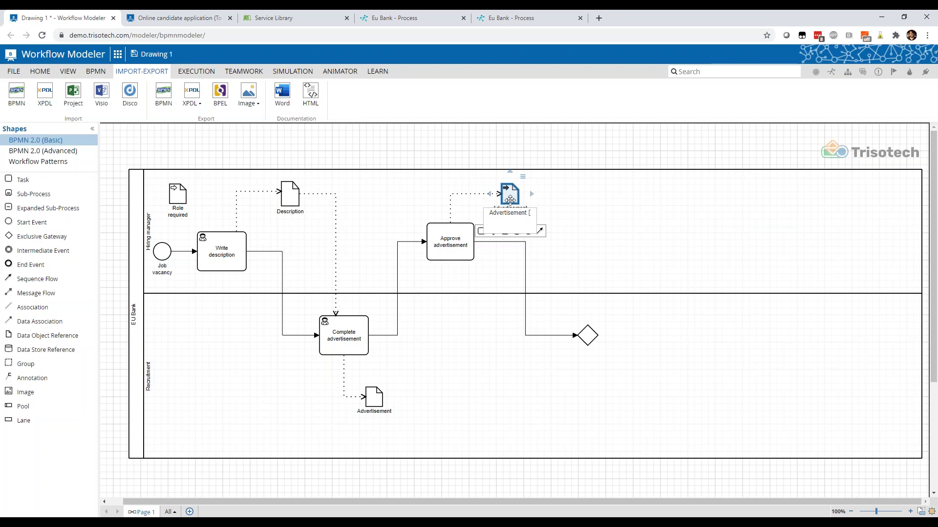
type("Appr")
type("ved")
key("BackSpace")
key("BackSpace")
key("BackSpace")
type("oved")
key("BackSpace")
key("BackSpace")
type("d[")
left_click(591, 215)
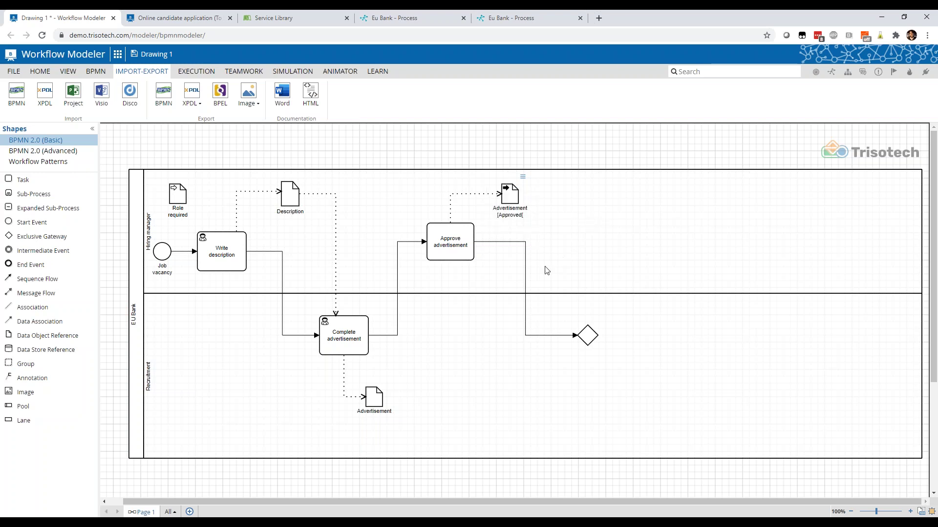
Change the Approve advertisement task to a user task
right_click(458, 240)
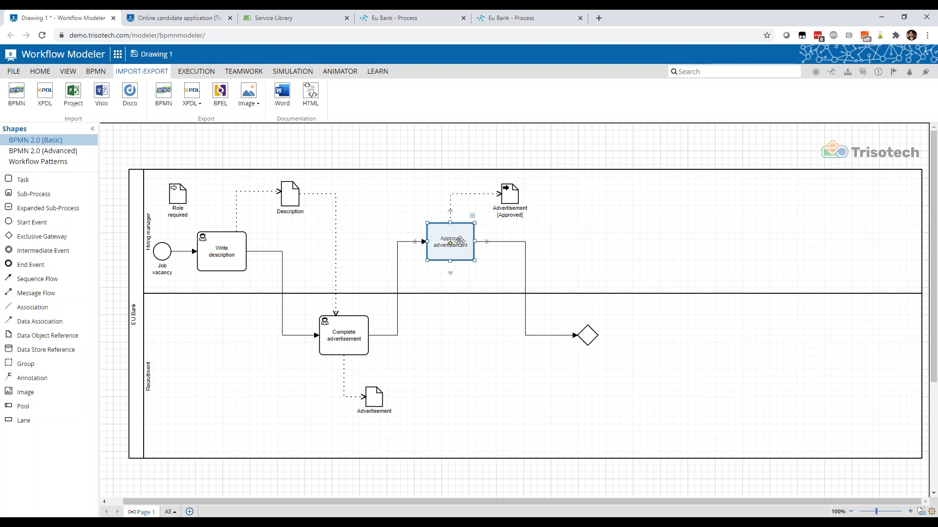
mouse_move(495, 267)
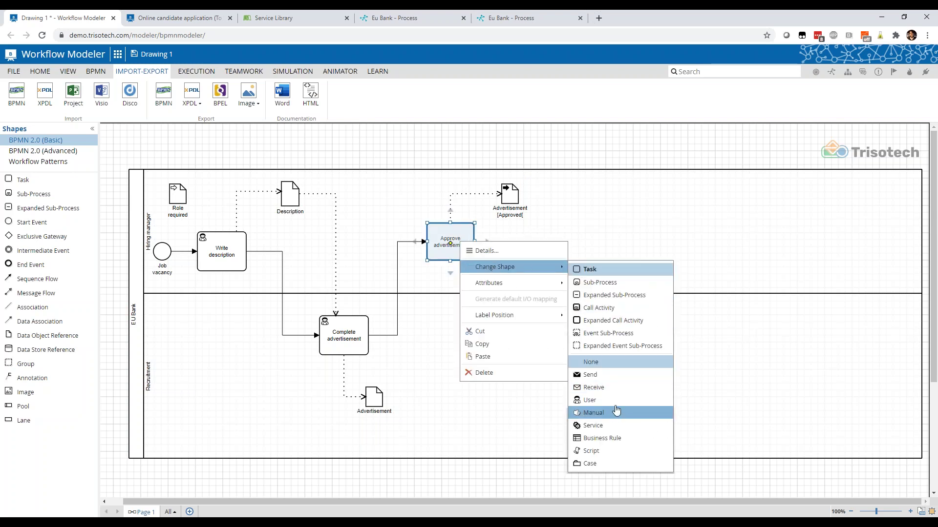
left_click(615, 402)
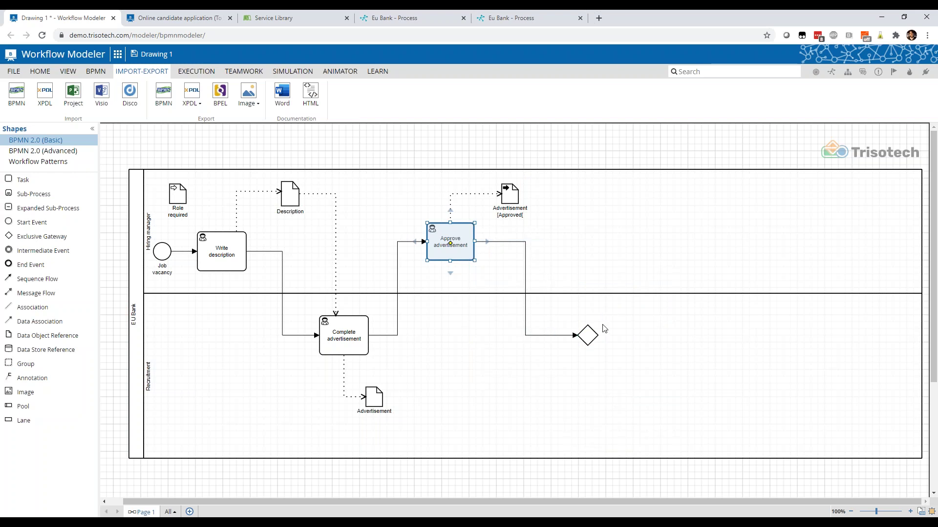
Move the exclusive gateway into the Hiring manager lane beside Approve advertisement and make its X marker visible
left_click_drag(593, 331, 550, 246)
right_click(549, 246)
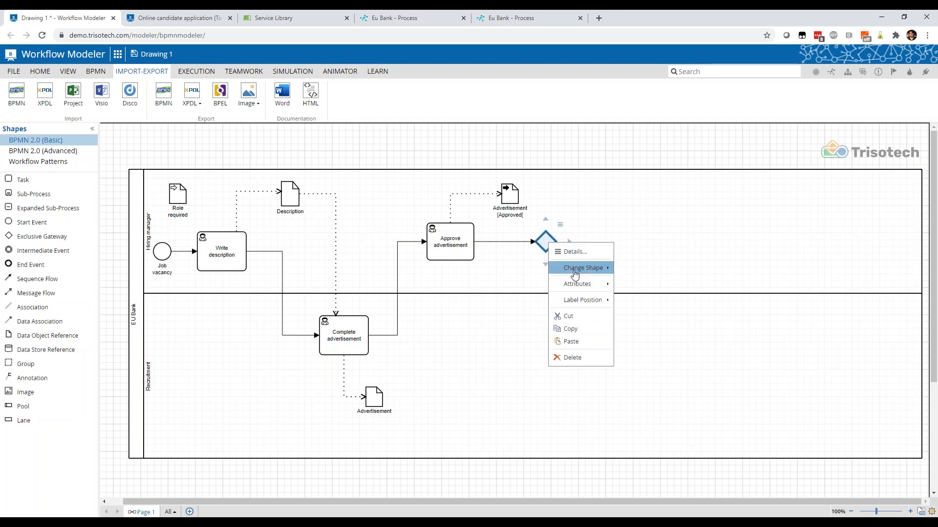
mouse_move(581, 268)
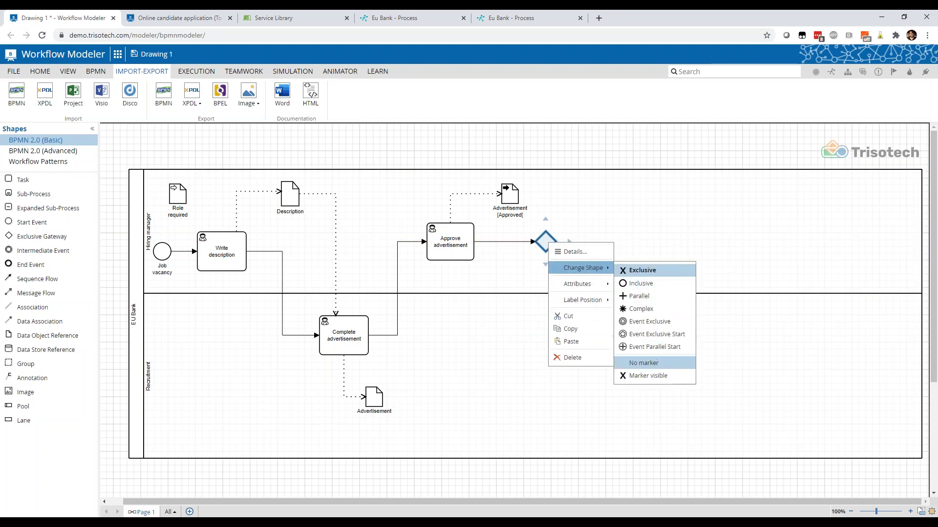
left_click(654, 376)
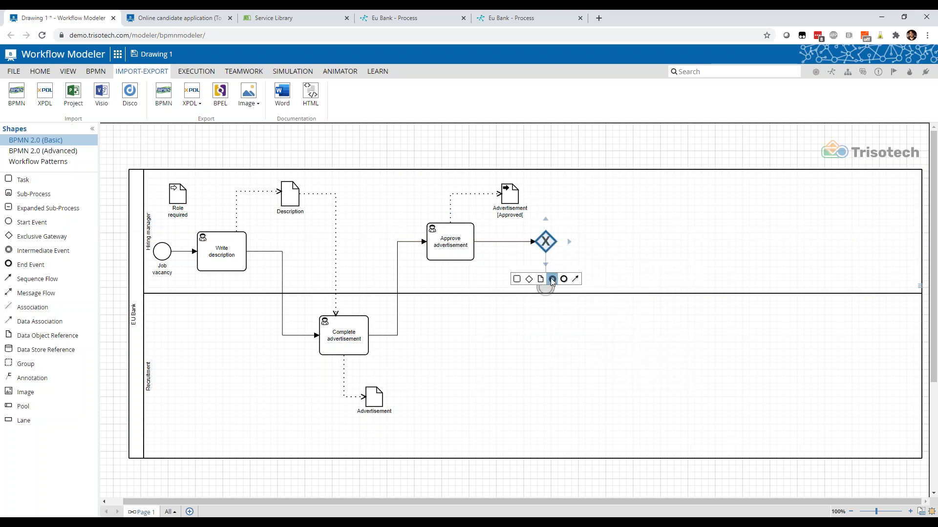
Append a second gateway in the Recruitment lane, connected from the exclusive gateway after Approve advertisement
left_click_drag(555, 336, 601, 366)
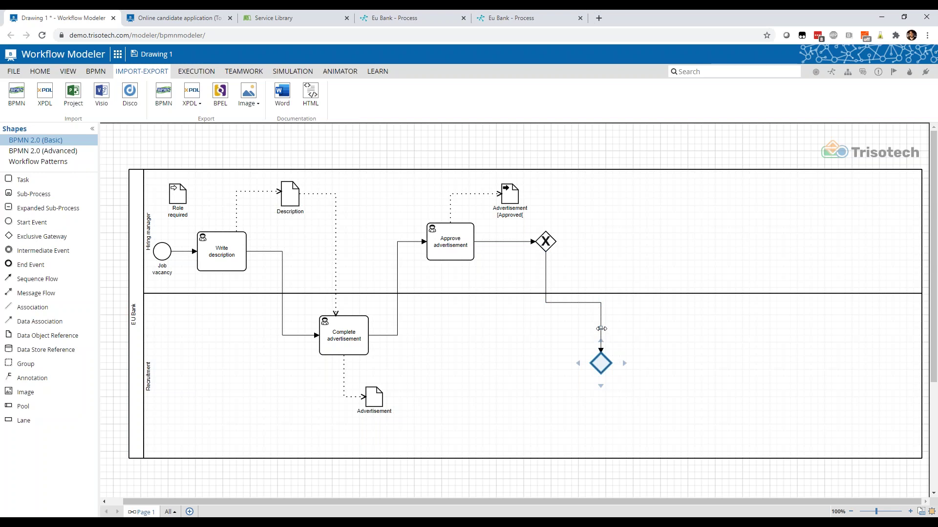
left_click(602, 341)
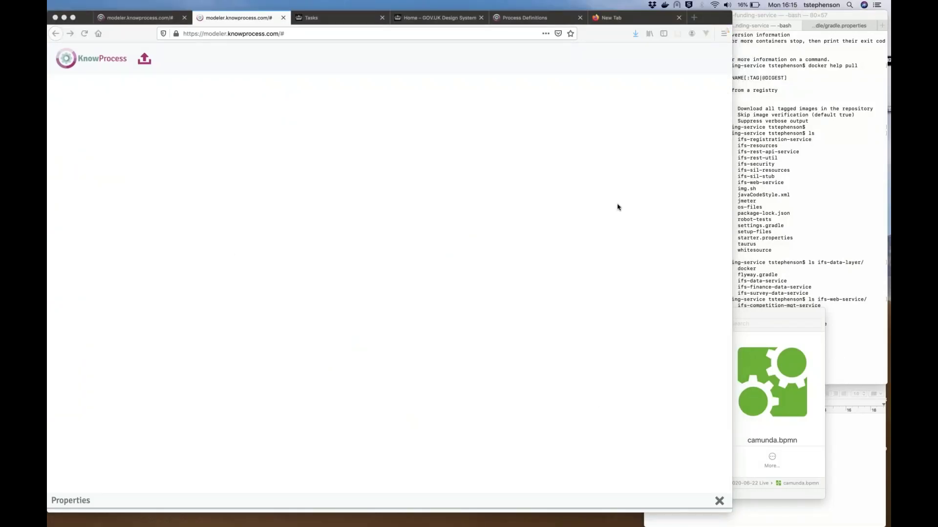
Switch to the KnowProcess modeler and open the candidate application BPMN file from the 2020-06-22 Live folder
left_click(473, 454)
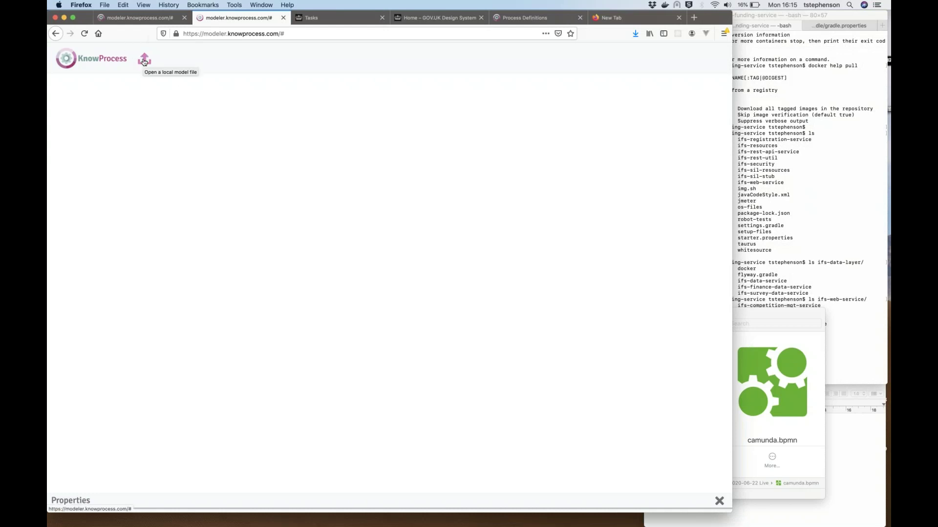
key("super+Tab")
key("super+Tab")
key("super+Tab")
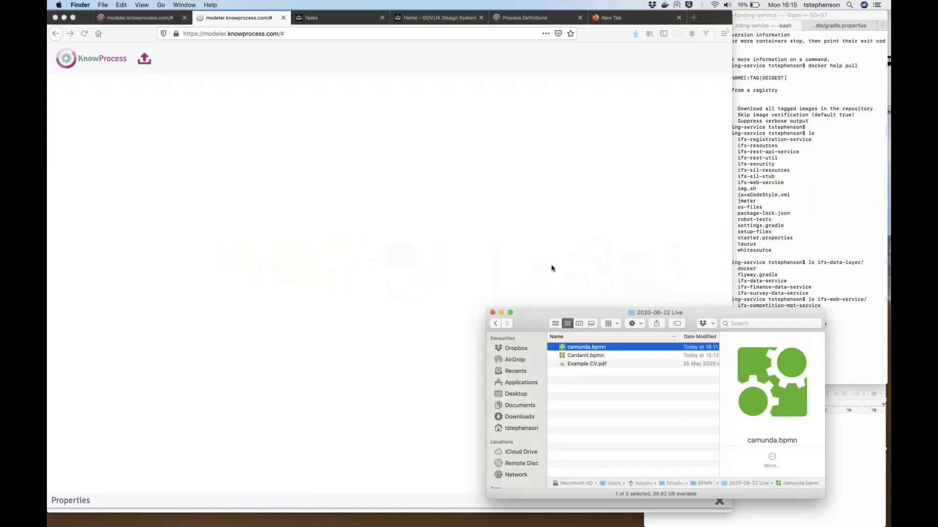
left_click(144, 58)
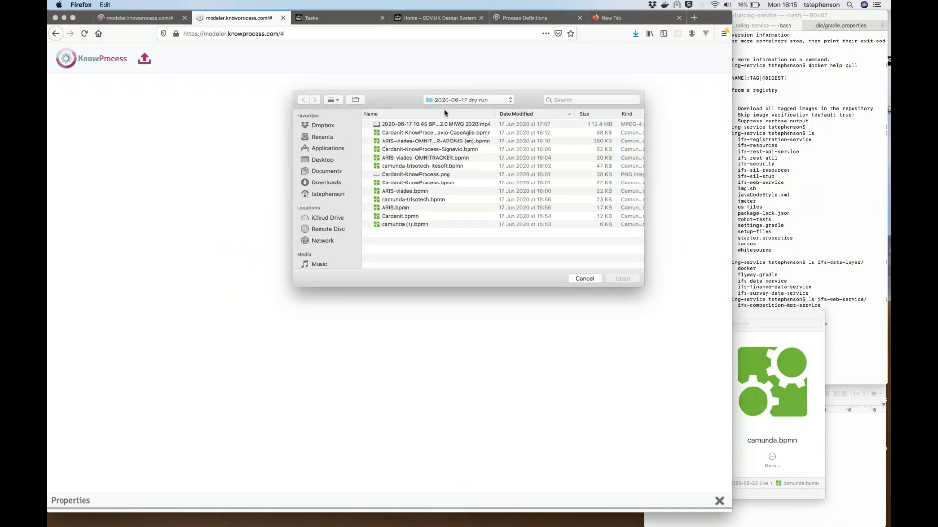
left_click(455, 106)
left_click(457, 111)
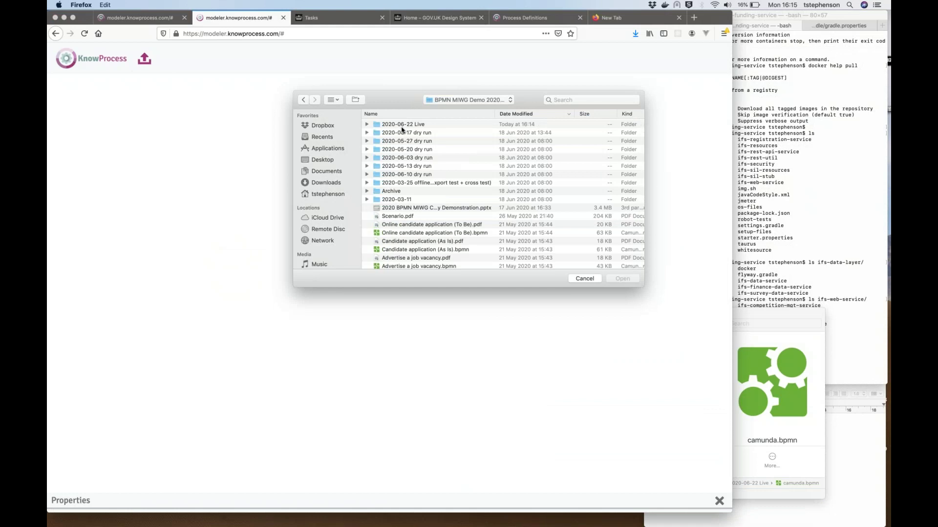
double_click(410, 125)
double_click(408, 125)
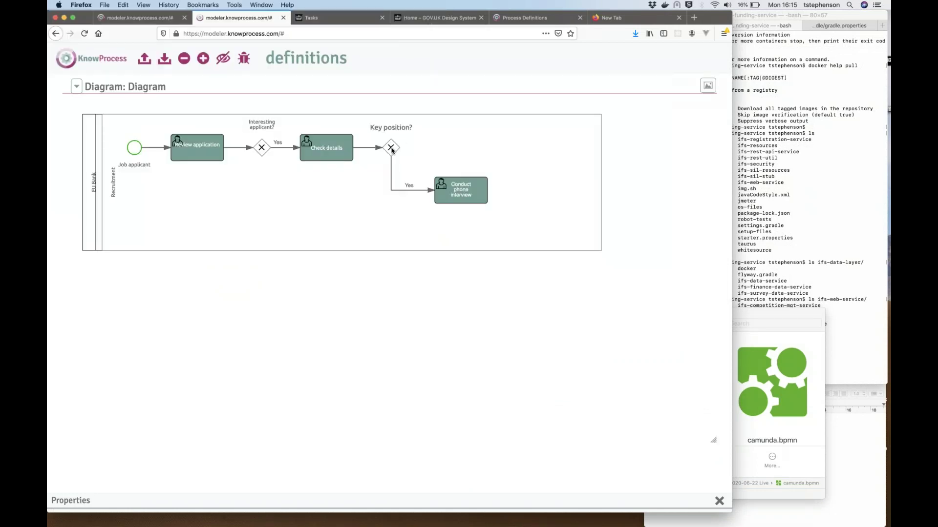
Append a send task after the "Key position?" gateway
left_click(395, 149)
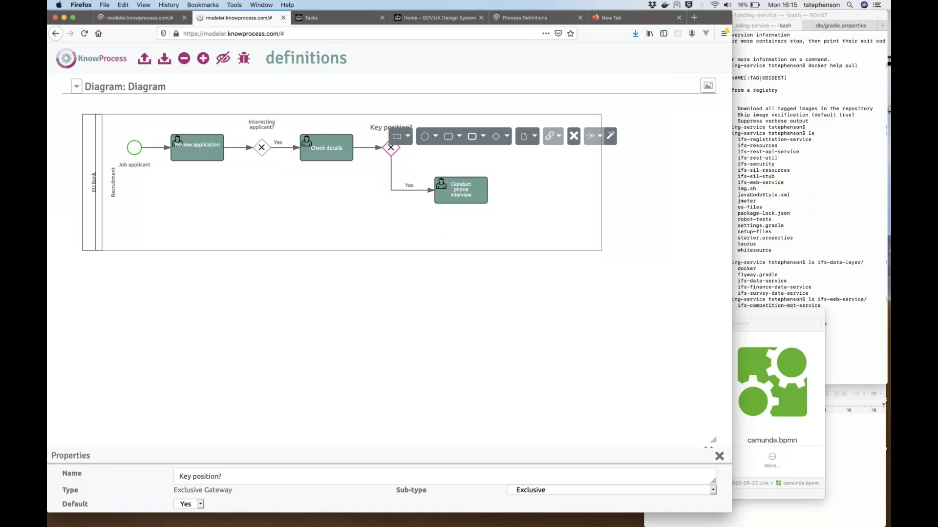
left_click(459, 137)
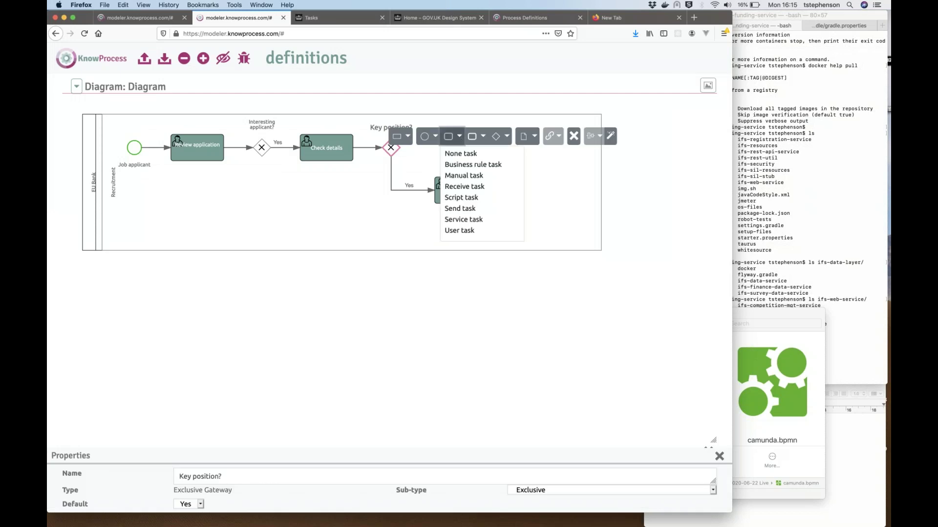
left_click(460, 209)
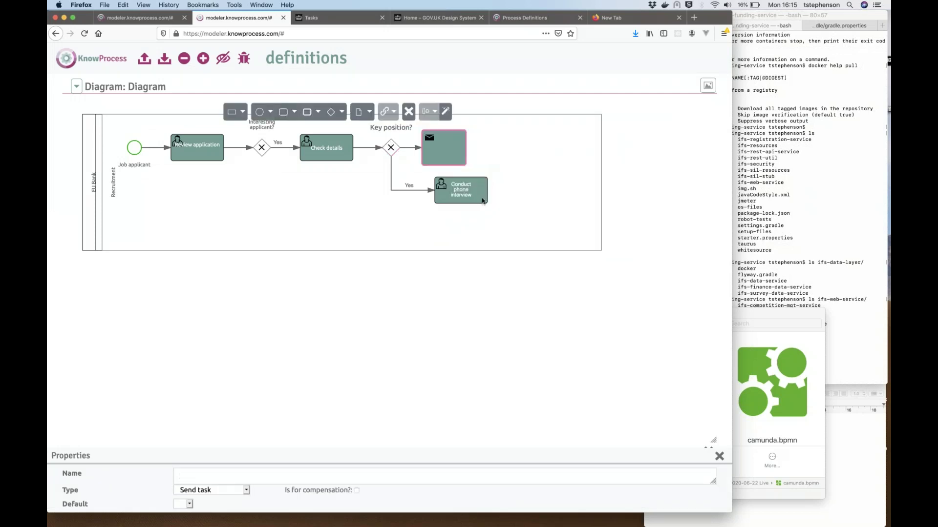
left_click(482, 200)
Append an exclusive gateway named "Accepted?" after the unnamed send task
left_click(447, 130)
left_click(343, 116)
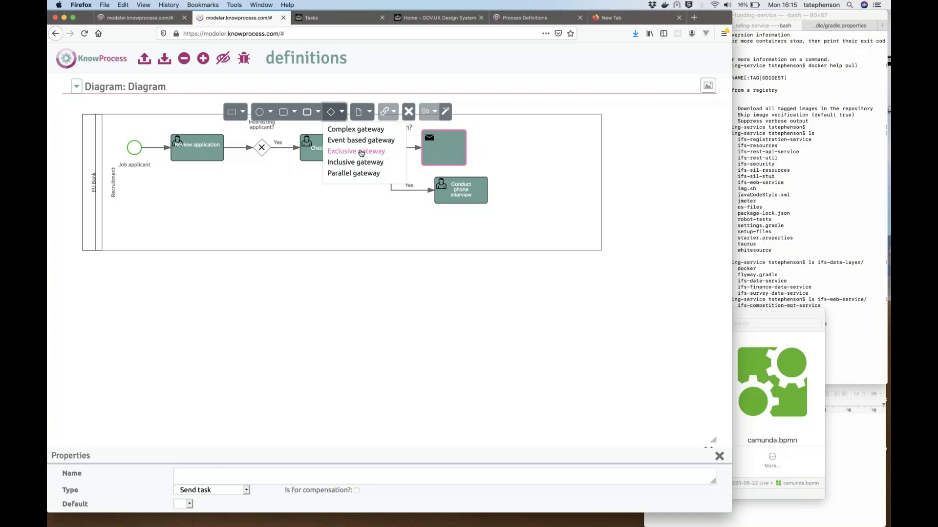
left_click(361, 154)
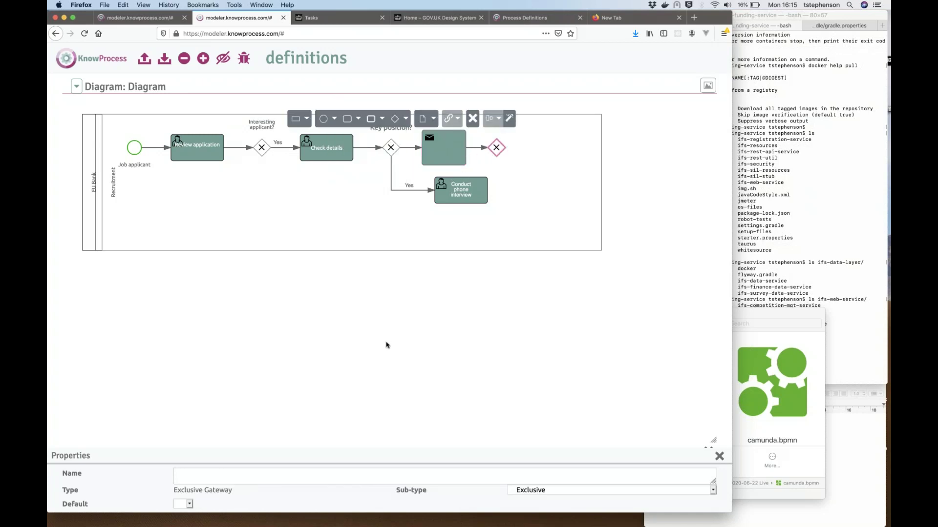
left_click(374, 476)
type("A")
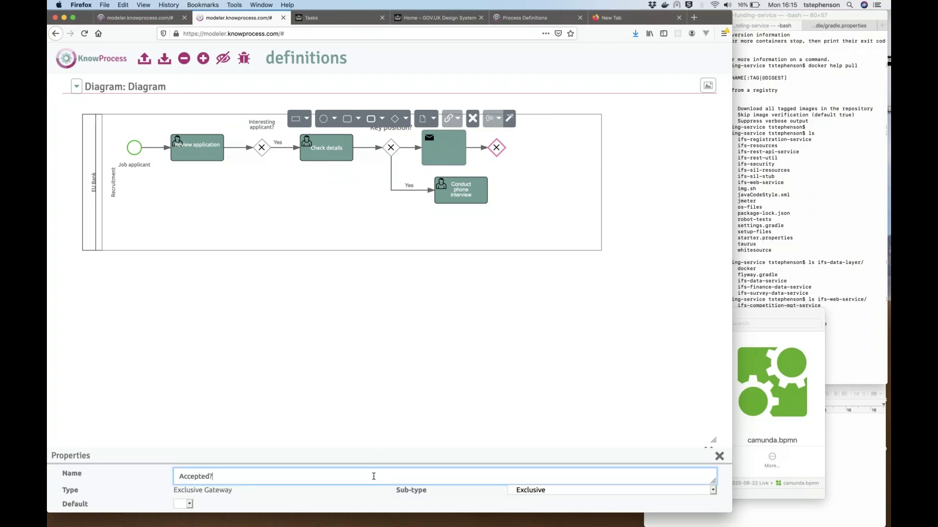
Connect the "Accepted?" gateway back to the send task with a sequence flow
left_click(452, 142)
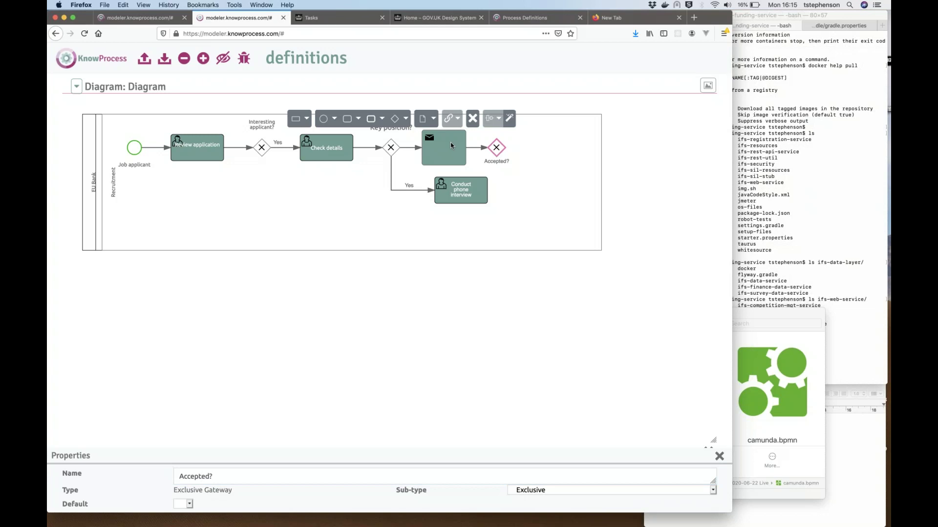
left_click(444, 144)
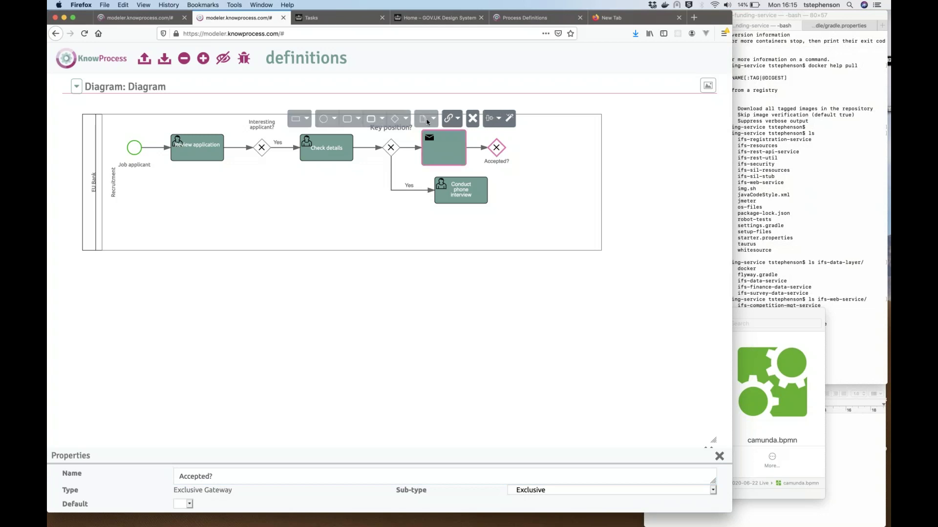
left_click(450, 118)
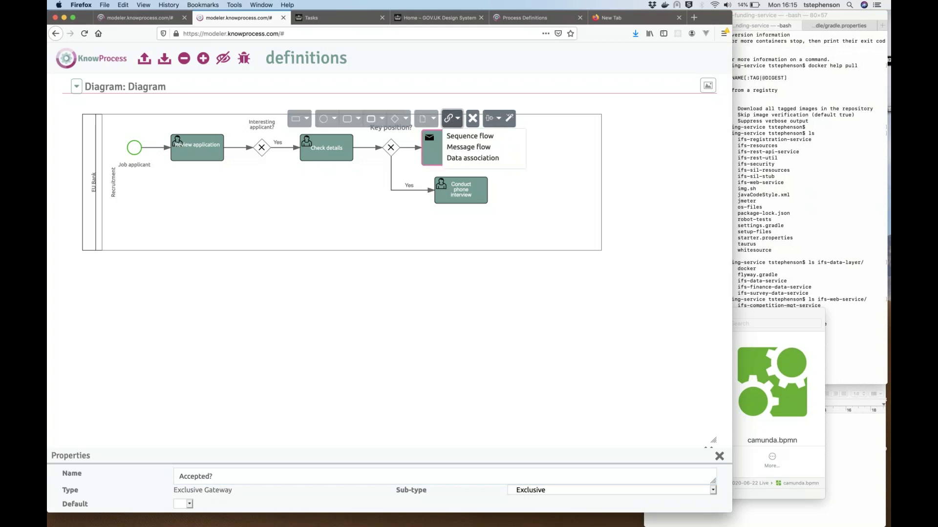
left_click(458, 136)
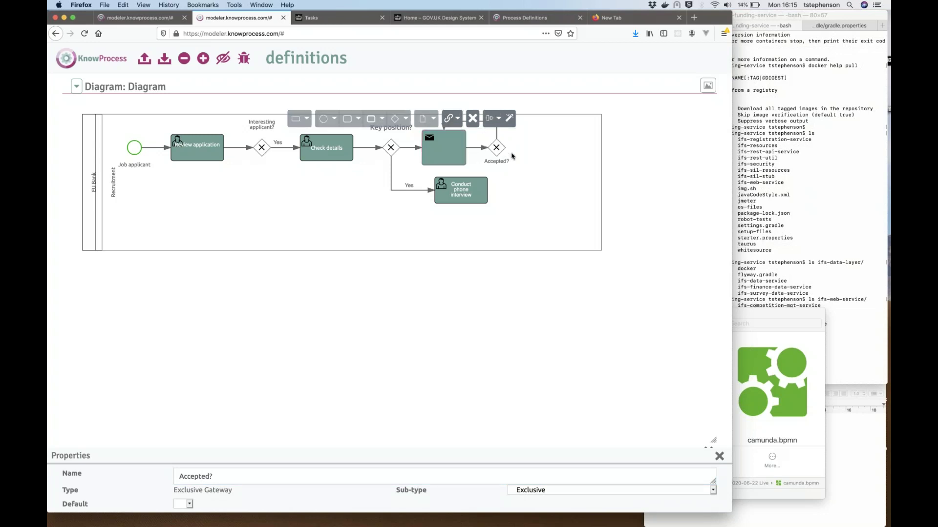
Append an exclusive gateway after the Conduct phone interview task
left_click(482, 189)
left_click(354, 159)
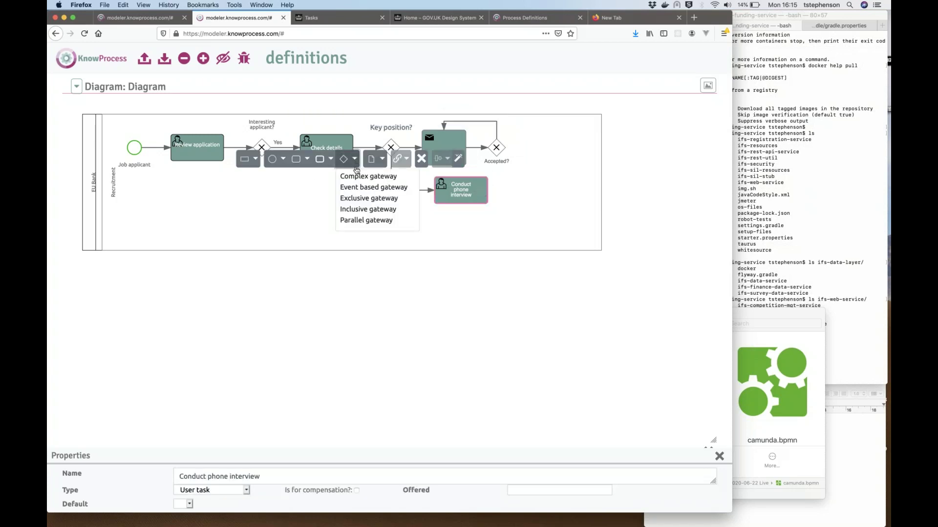
left_click(370, 199)
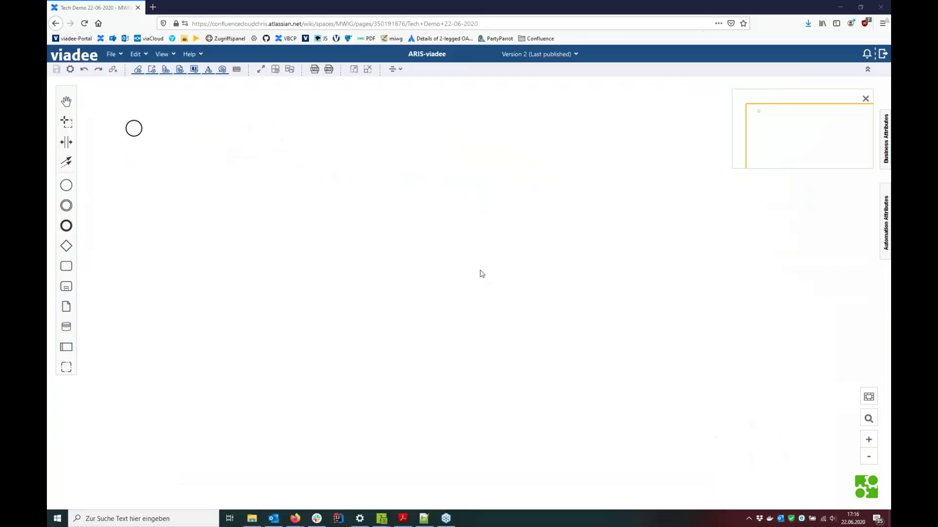
Switch to the viadee modeler and import ARIS.bpmn from the 2020-06-22 Live folder into the ARIS-viadee diagram
left_click(640, 281)
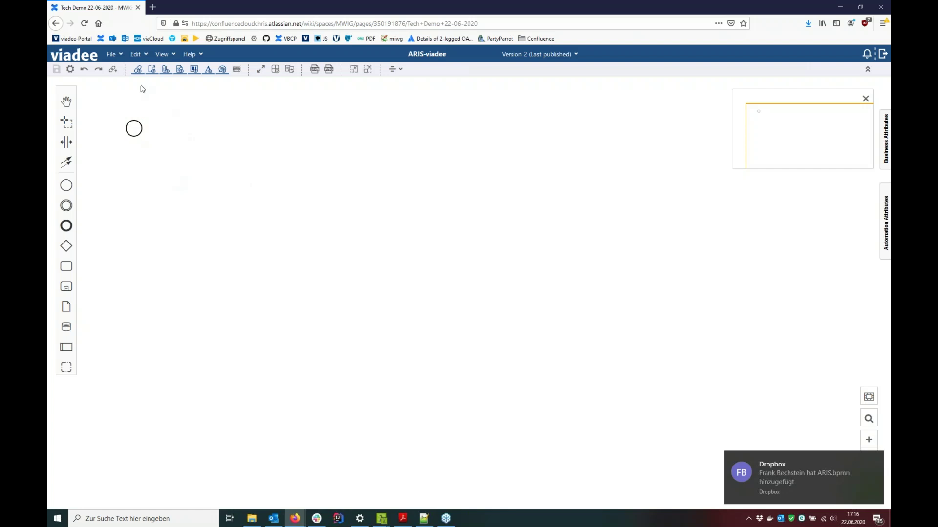
left_click(113, 54)
left_click(120, 71)
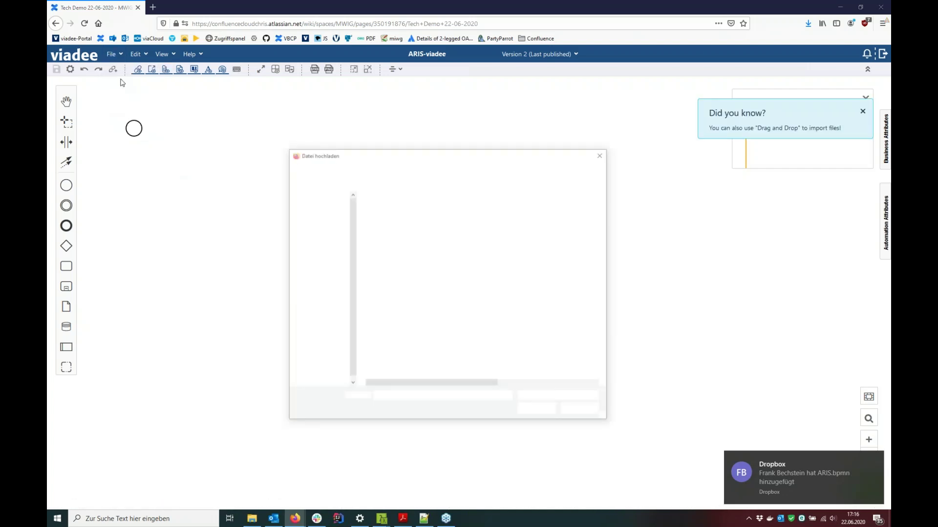
left_click(312, 296)
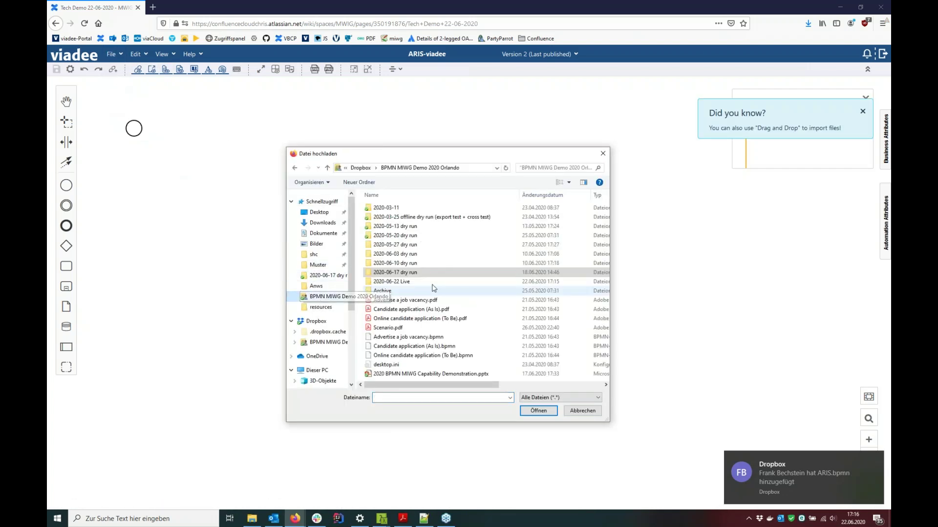
double_click(407, 282)
left_click(386, 217)
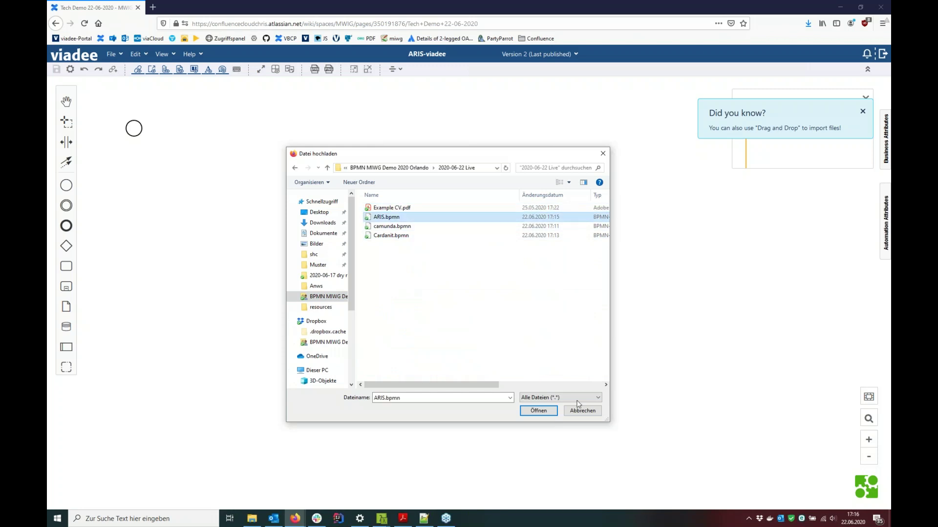
left_click(538, 410)
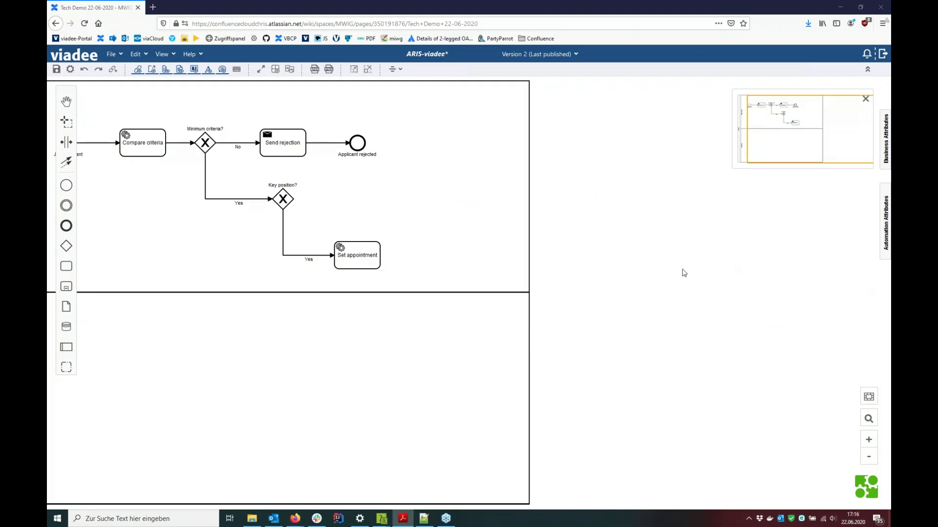
Append a task after Set appointment and move it into the lower lane
left_click(370, 258)
left_click(412, 247)
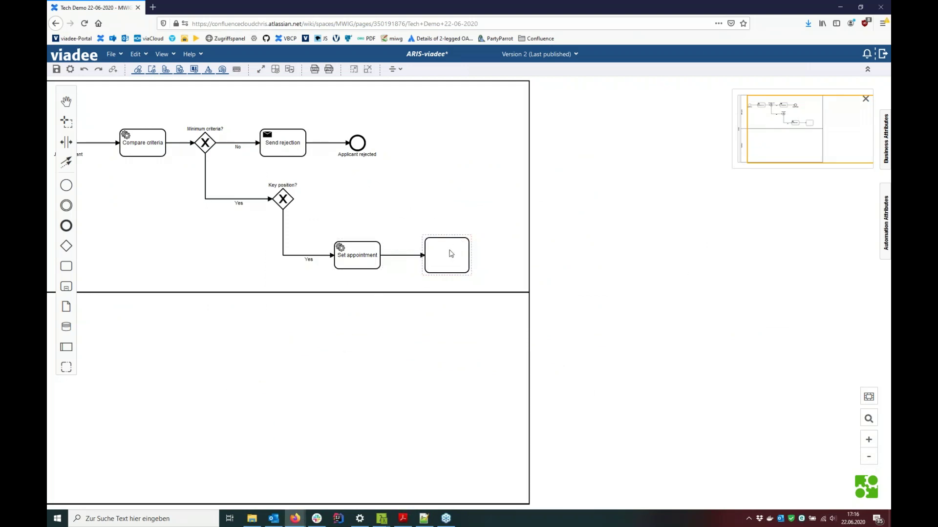
left_click_drag(446, 270, 449, 399)
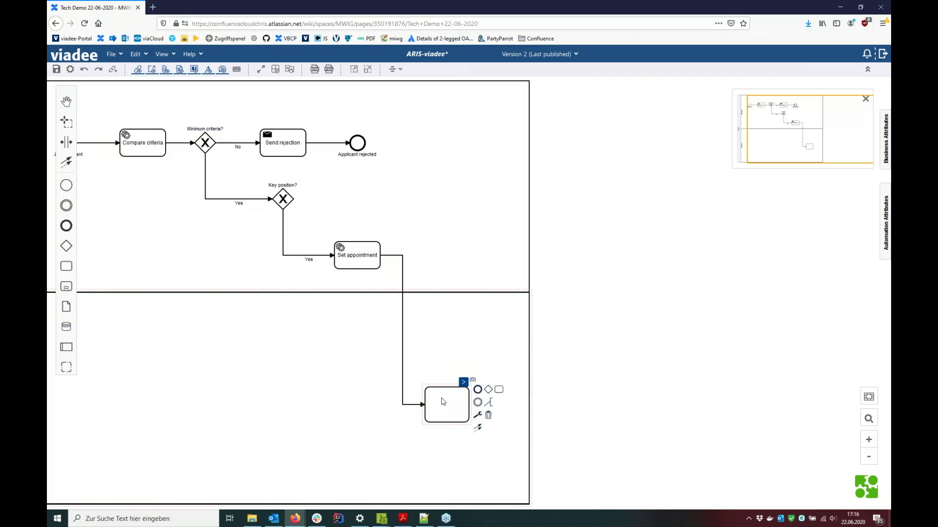
Name the new lower-lane task "Conduct phone interview" and change it to a user task
double_click(448, 401)
type("Contacts")
type(" phone interview")
key("BackSpace")
key("BackSpace")
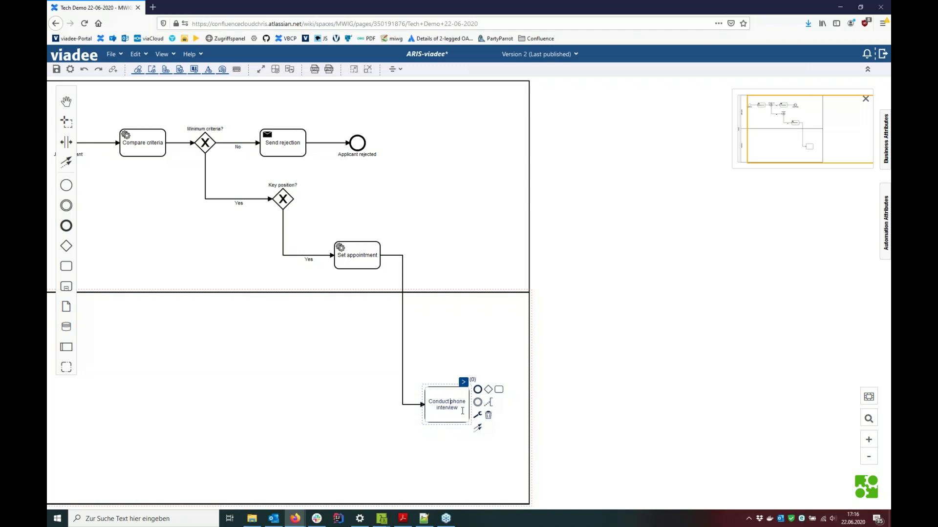
left_click(479, 415)
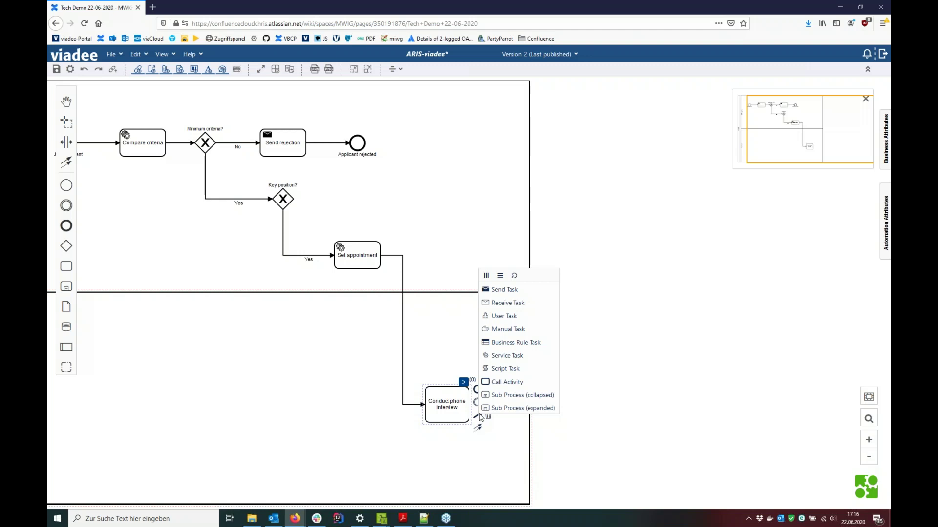
left_click(508, 316)
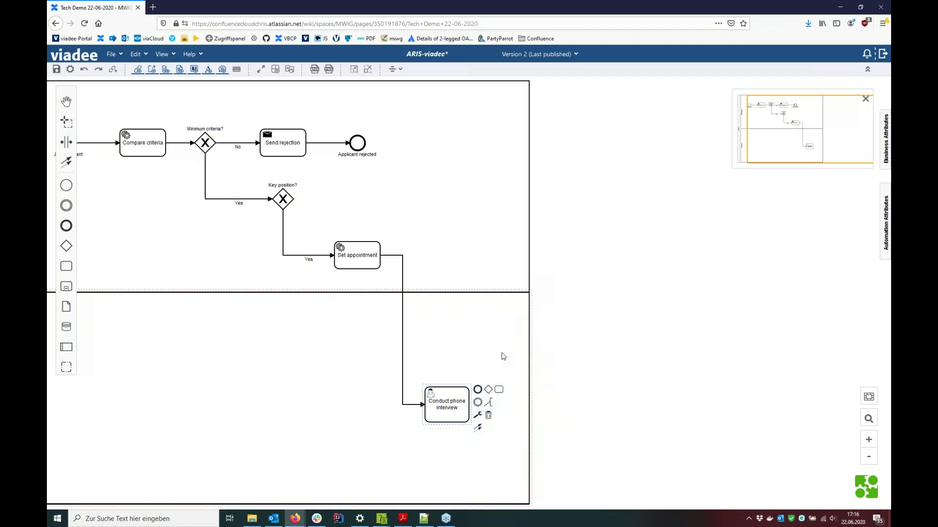
Append a task after the "Key position?" gateway and move it further along the flow towards the pool's right edge
left_click(289, 200)
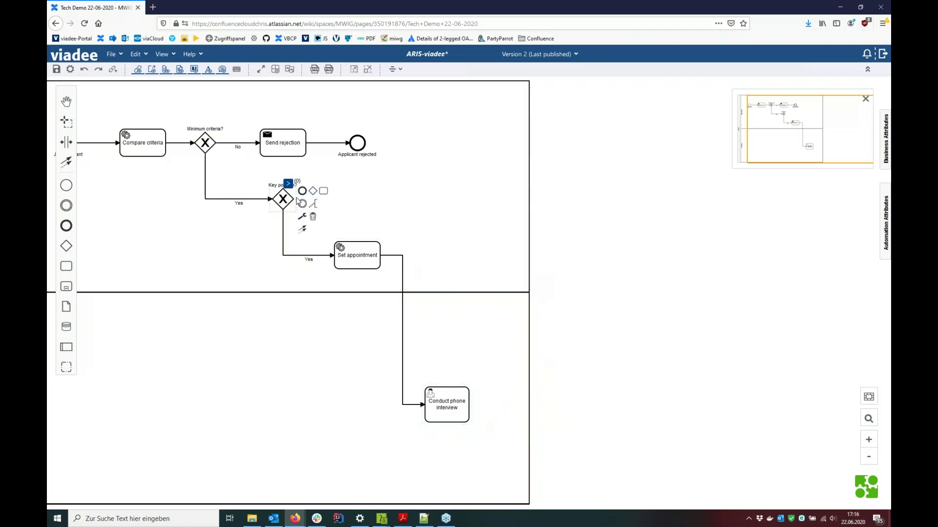
left_click(323, 191)
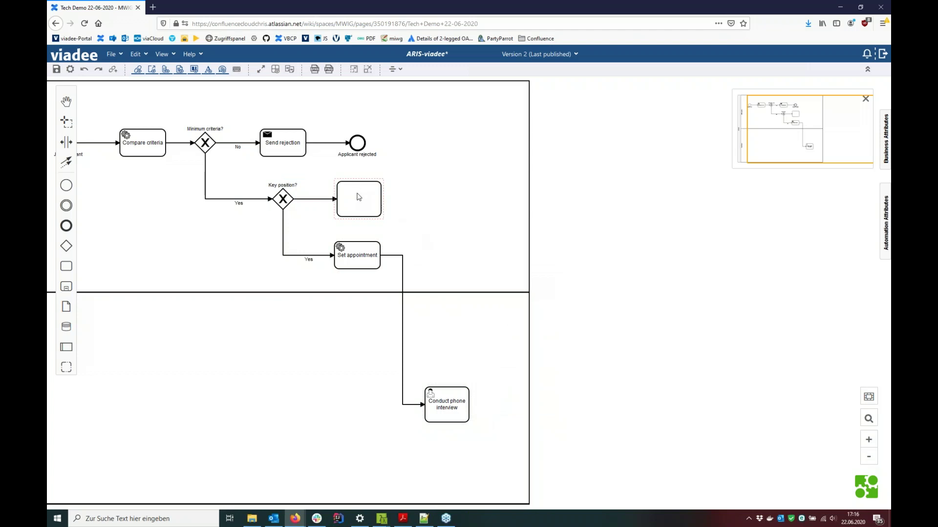
left_click_drag(406, 194, 545, 194)
Widen the pool to the right and shift the unnamed task slightly further from the "Key position?" gateway
left_click(532, 424)
left_click(530, 425)
left_click_drag(542, 500, 741, 458)
left_click_drag(604, 209, 550, 317)
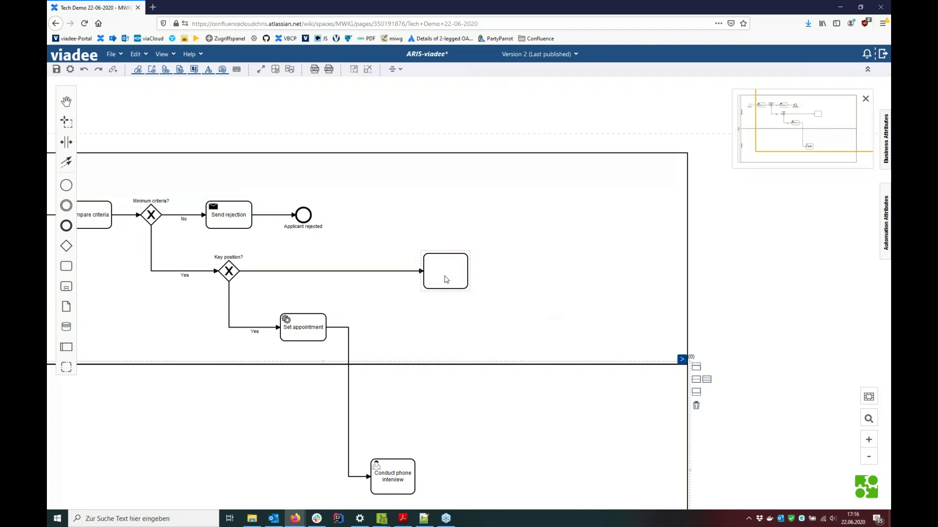
left_click_drag(446, 279, 469, 277)
left_click_drag(470, 277, 470, 277)
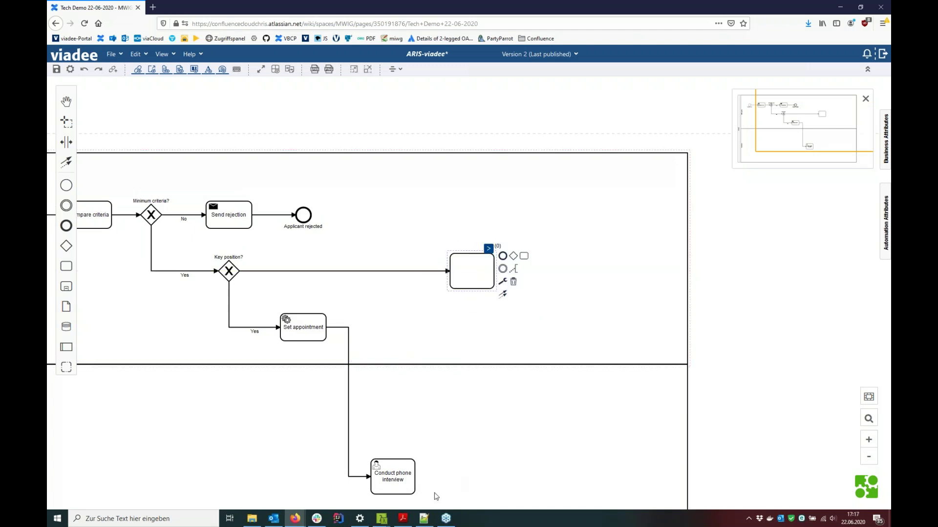
Append an exclusive gateway after the Conduct phone interview task, followed by another task
left_click(401, 477)
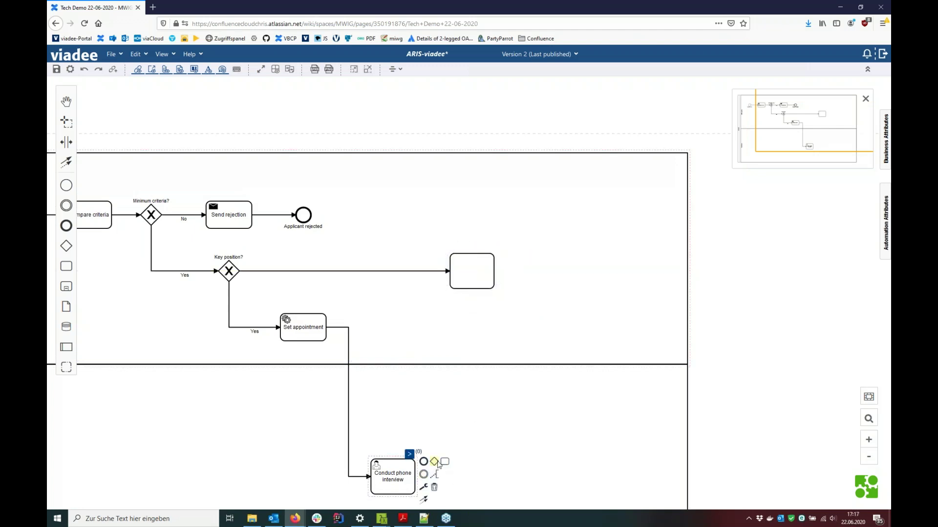
left_click(434, 462)
left_click(472, 481)
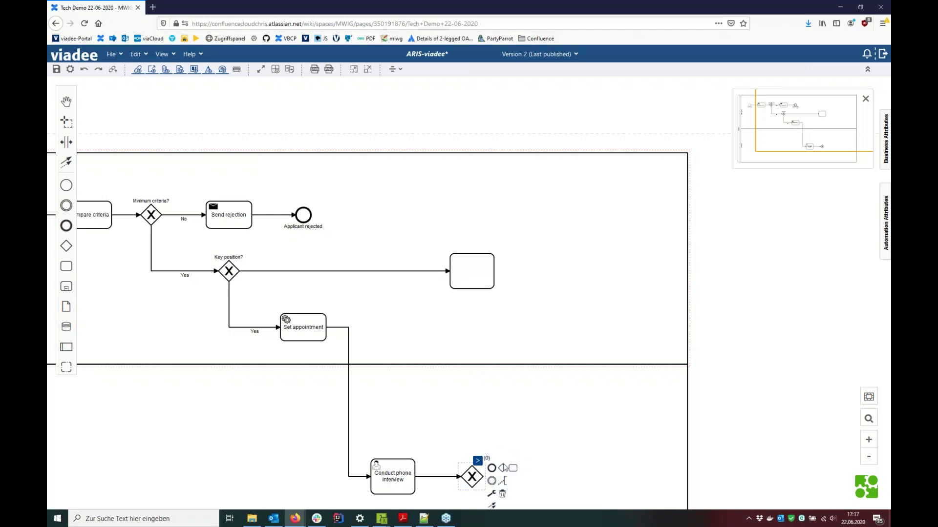
left_click(513, 469)
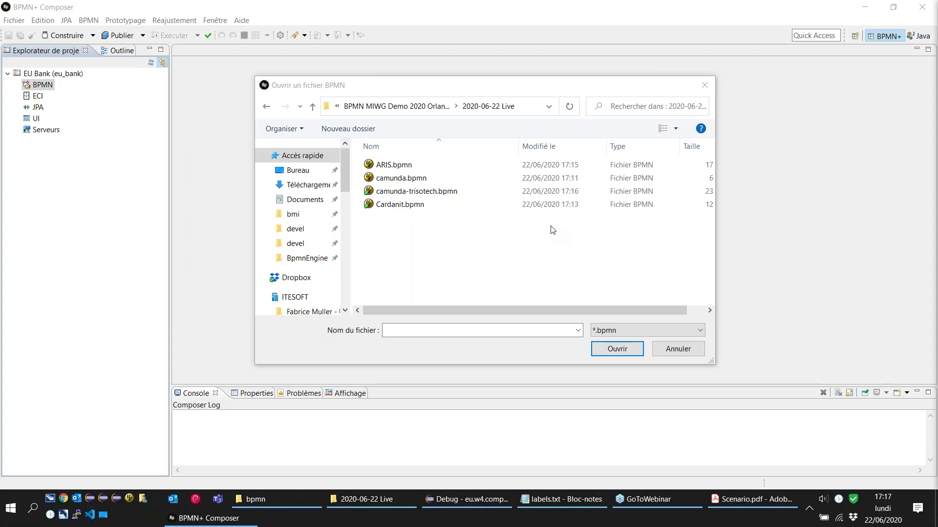
Switch to BPMN+ Composer, open camunda-trisotech.bpmn from the 2020-06-22 Live folder, and maximise the diagram editor
left_click(181, 130)
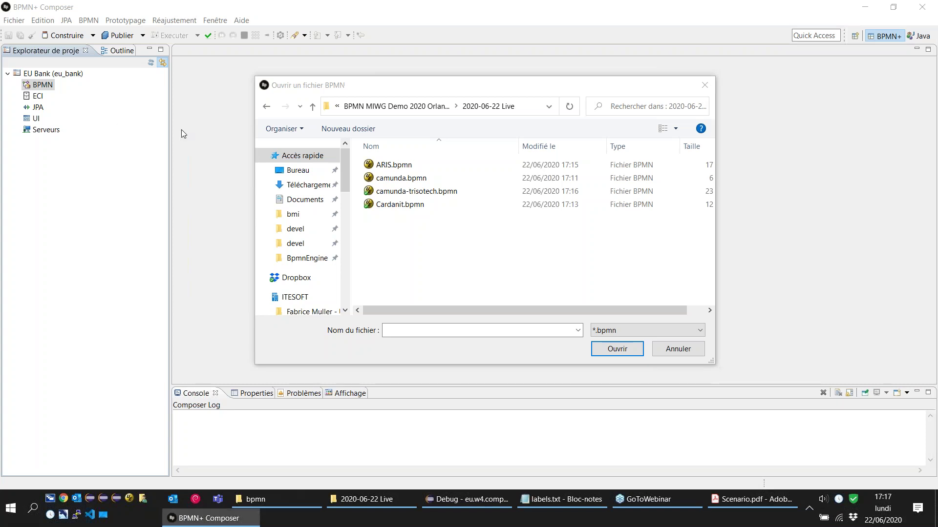
left_click(406, 191)
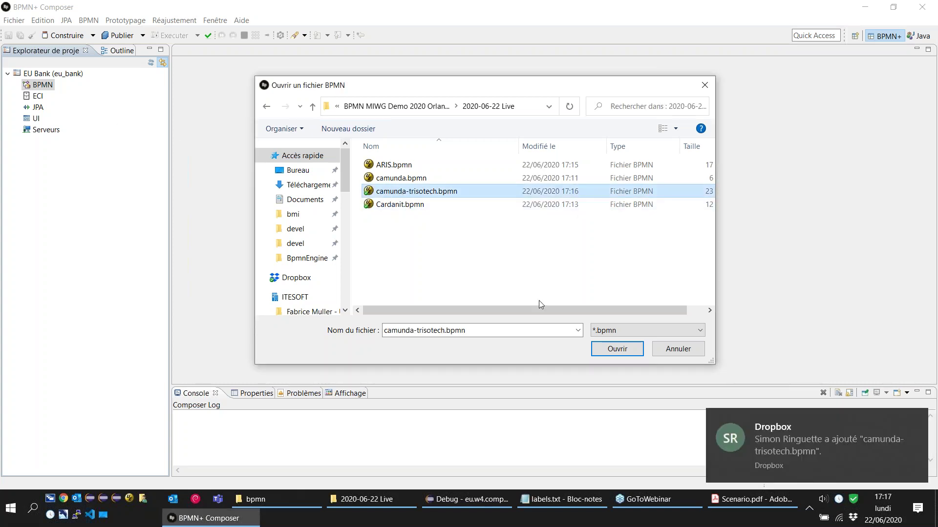
left_click(614, 350)
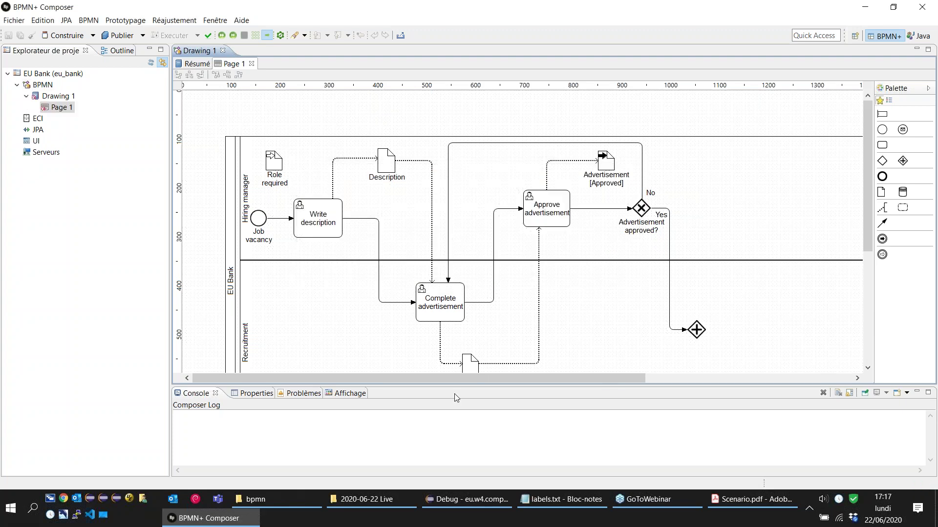
key("ctrl+m")
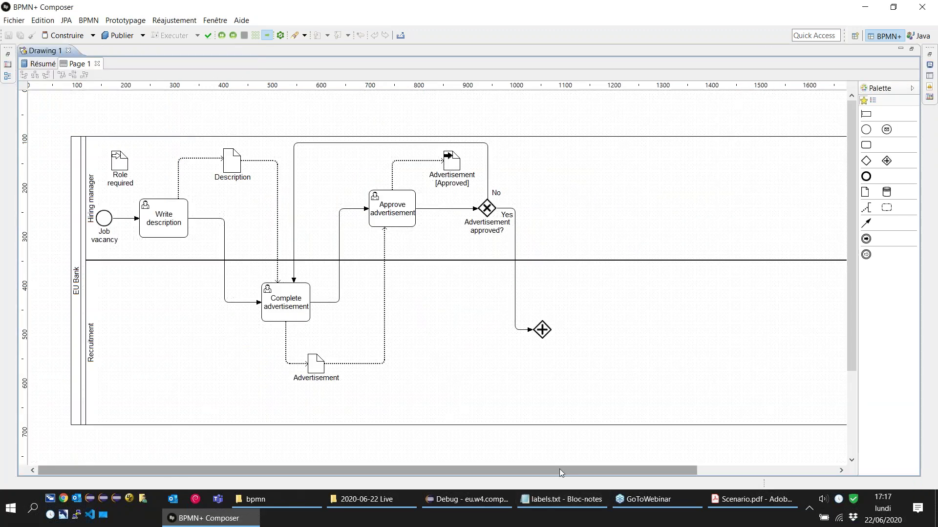
Append two parallel tasks after the Recruitment lane's parallel gateway, and a further task after the lower one
scroll(558, 469, "right", 3)
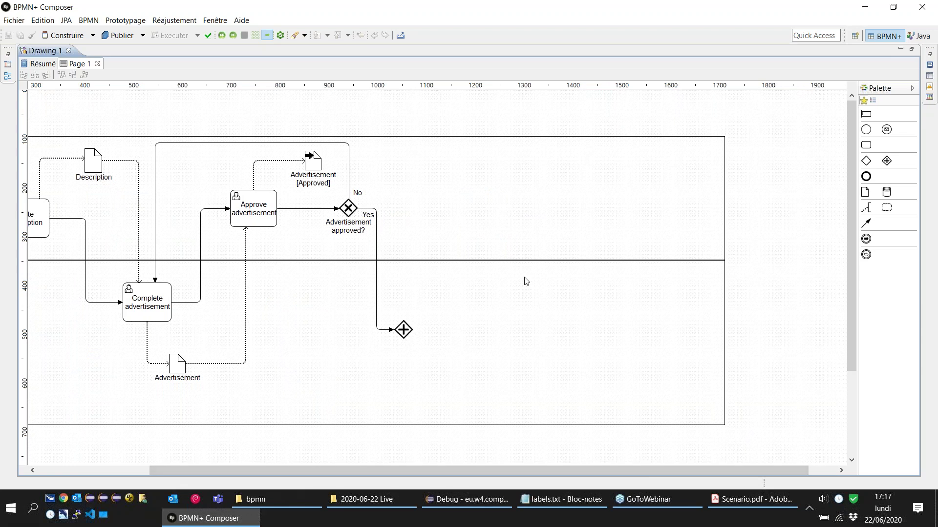
left_click(403, 329)
left_click_drag(423, 323, 512, 306)
left_click(404, 331)
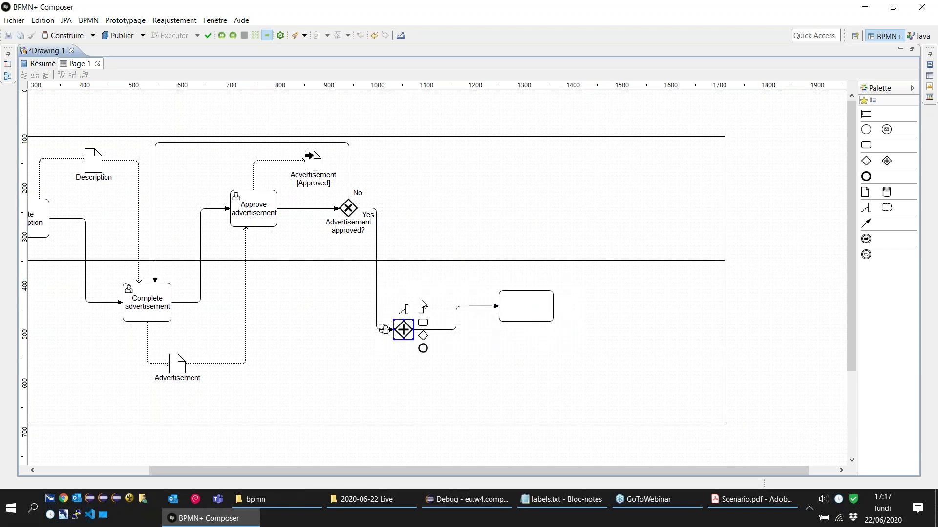
left_click_drag(422, 324, 446, 363)
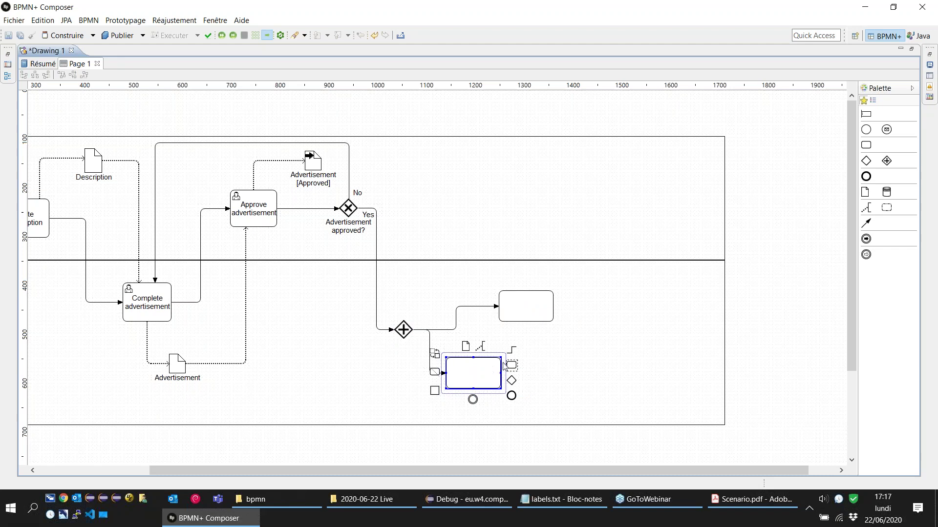
left_click_drag(511, 365, 553, 356)
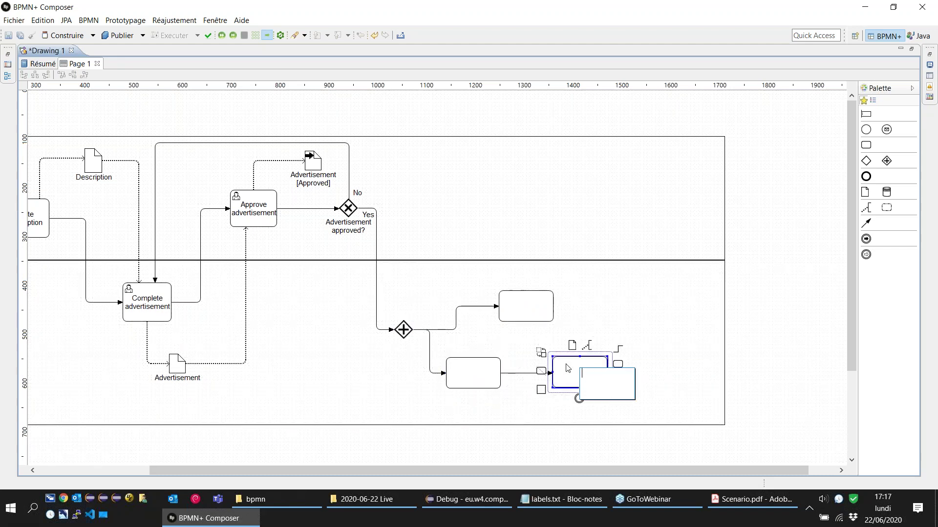
Append a joining parallel gateway after the upper unnamed task, followed by an end event aligned with the gateway
left_click(520, 312)
left_click_drag(565, 313, 619, 315)
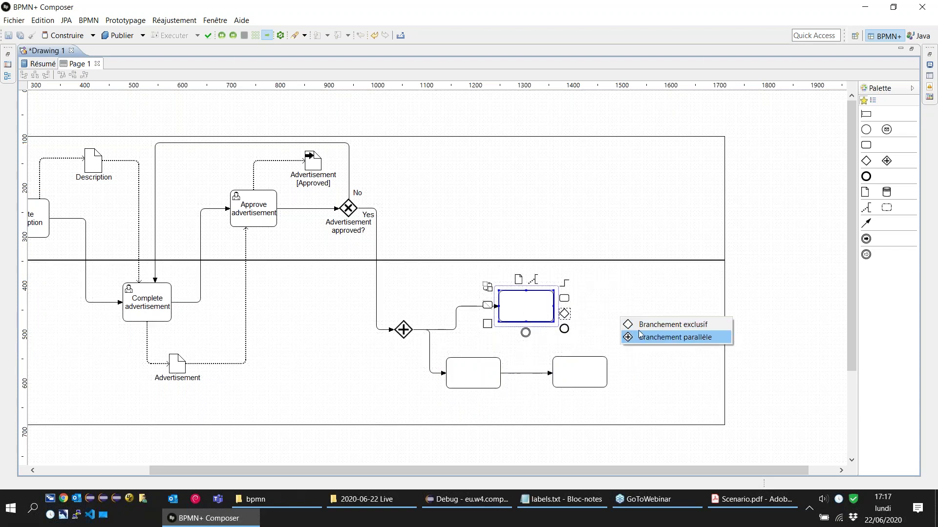
left_click(631, 337)
mouse_move(653, 347)
left_mouse_down()
mouse_move(674, 337)
mouse_move(675, 325)
left_mouse_up()
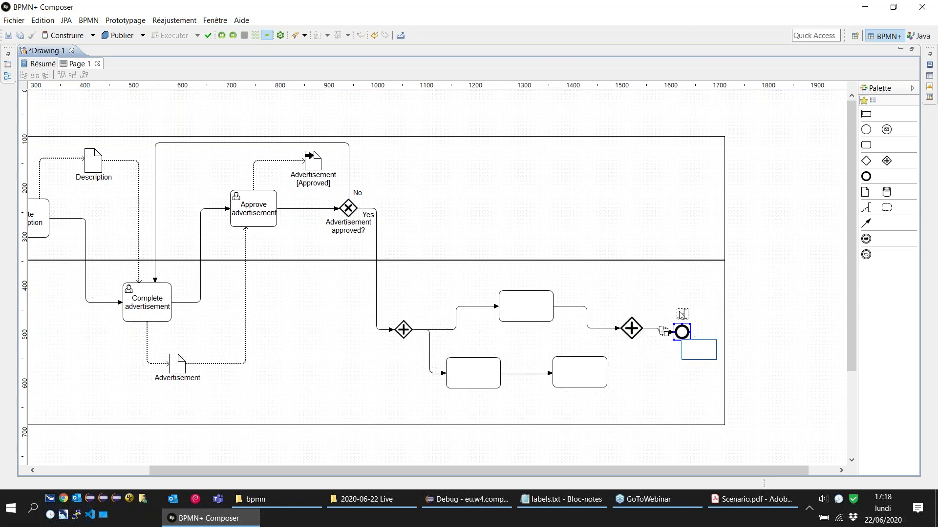
left_click(635, 353)
left_click_drag(683, 339, 683, 335)
Reroute the two flows leaving the splitting parallel gateway so they start at its top and bottom corners
left_click(454, 325)
left_click_drag(459, 324, 404, 319)
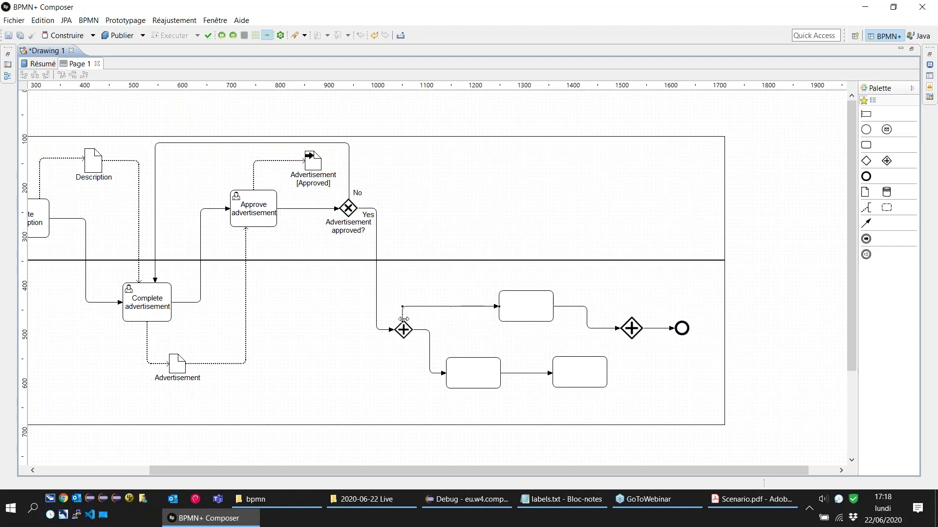
left_click(428, 350)
left_click_drag(428, 350, 404, 352)
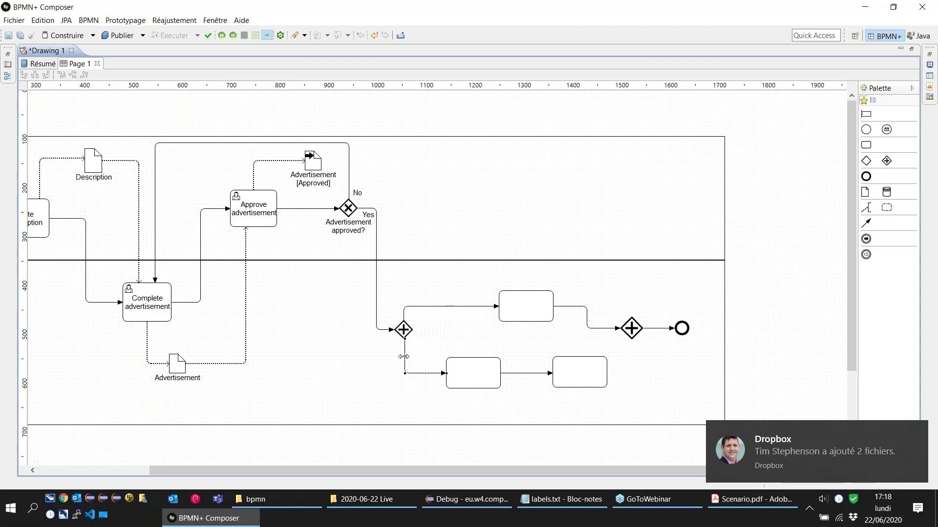
Connect the second lower task to the joining gateway's bottom corner and reroute the upper task's flow into its top corner
left_click(596, 376)
mouse_move(619, 350)
left_mouse_down()
mouse_move(636, 331)
mouse_move(630, 352)
left_mouse_up()
left_click(614, 351)
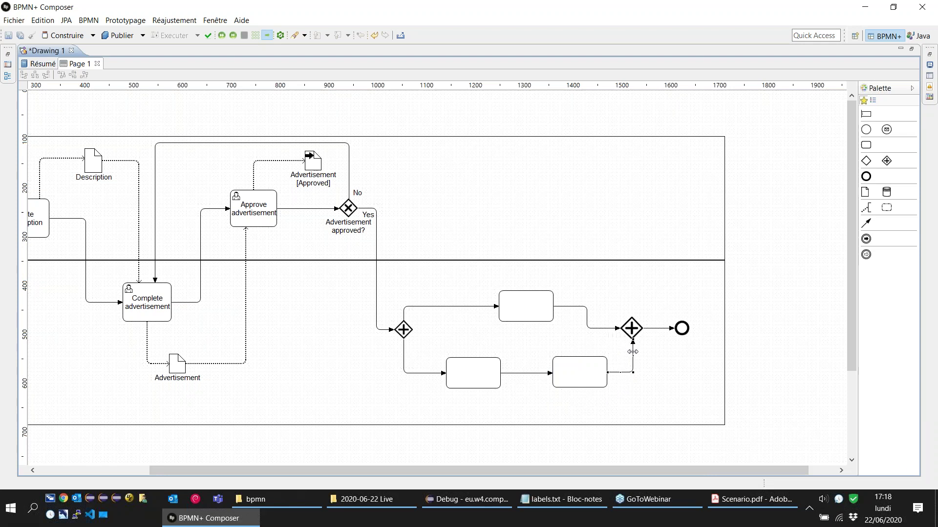
left_click(587, 320)
left_click_drag(589, 322, 632, 318)
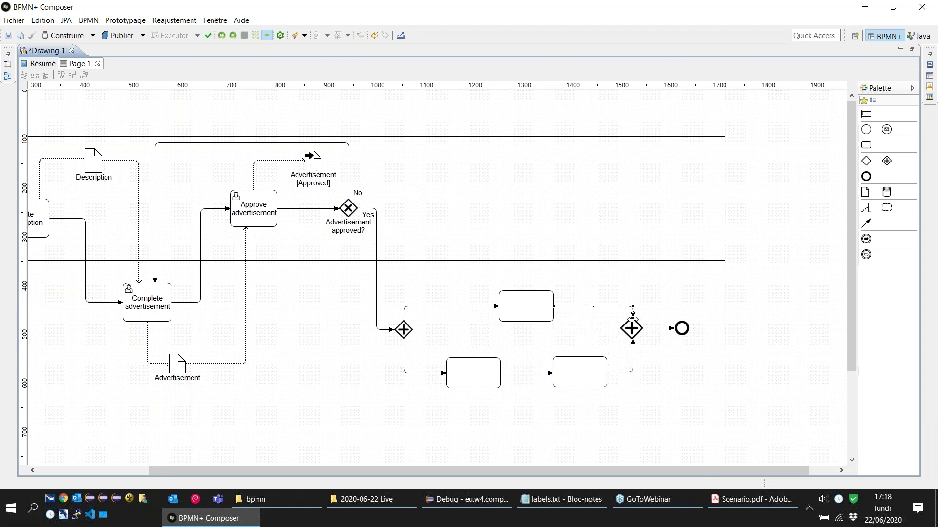
double_click(47, 51)
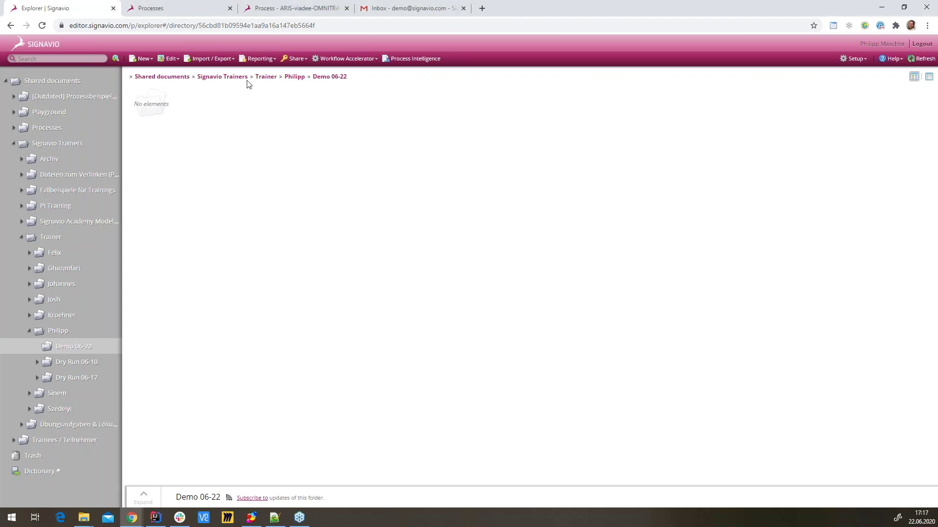
In Signavio, import the BPMN 2.0 file Cardanit-KnowProcess.bpmn into the Demo 06-22 folder and open the imported diagram
left_click(209, 58)
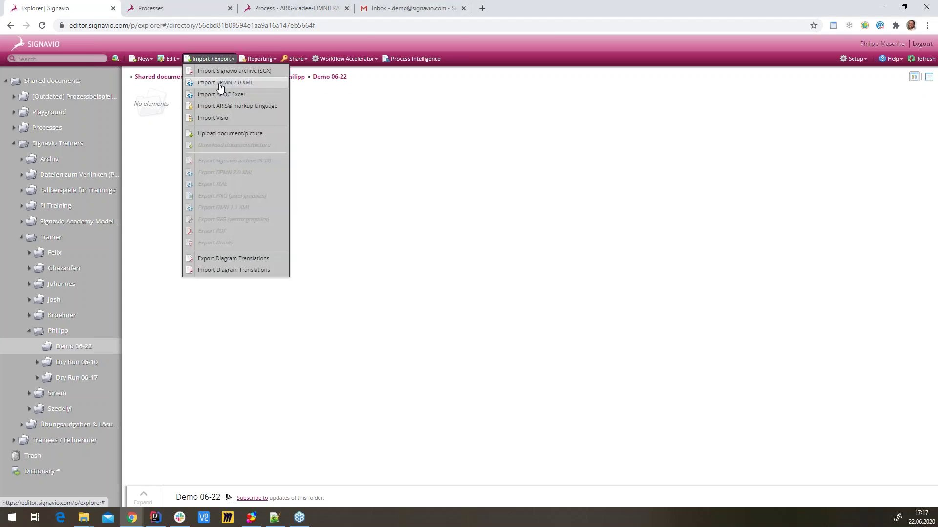
left_click(219, 83)
left_click(401, 284)
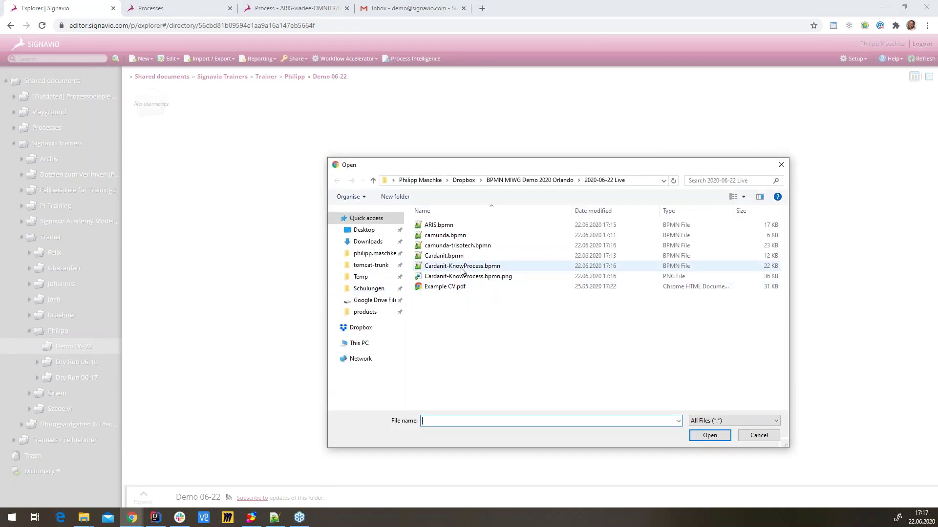
double_click(461, 267)
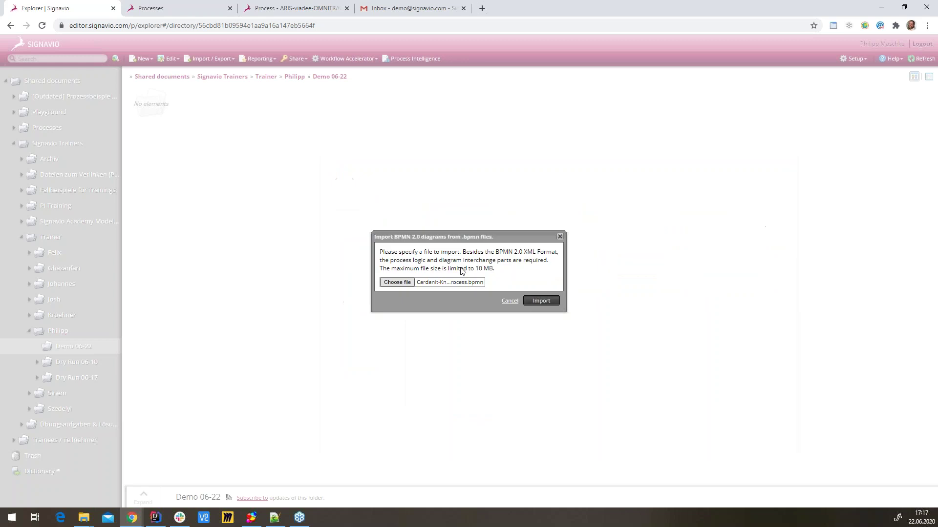
left_click(542, 301)
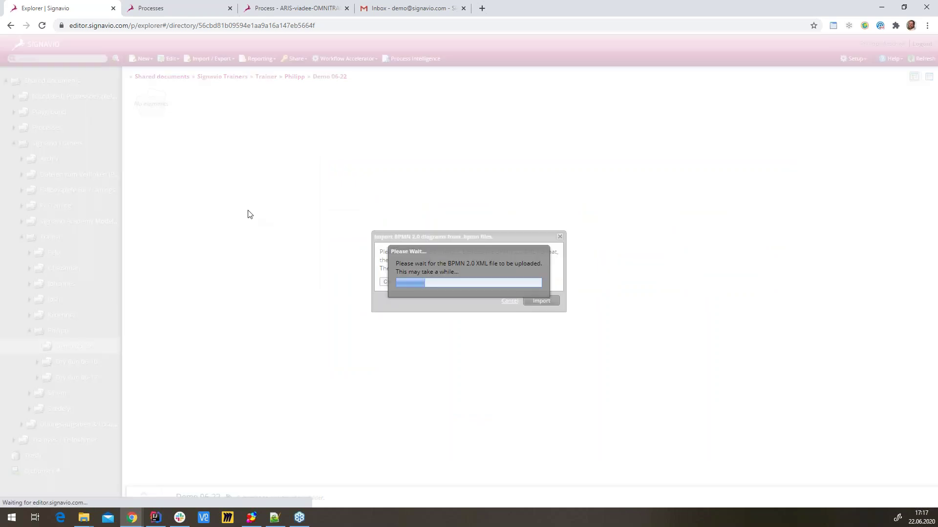
left_click(486, 299)
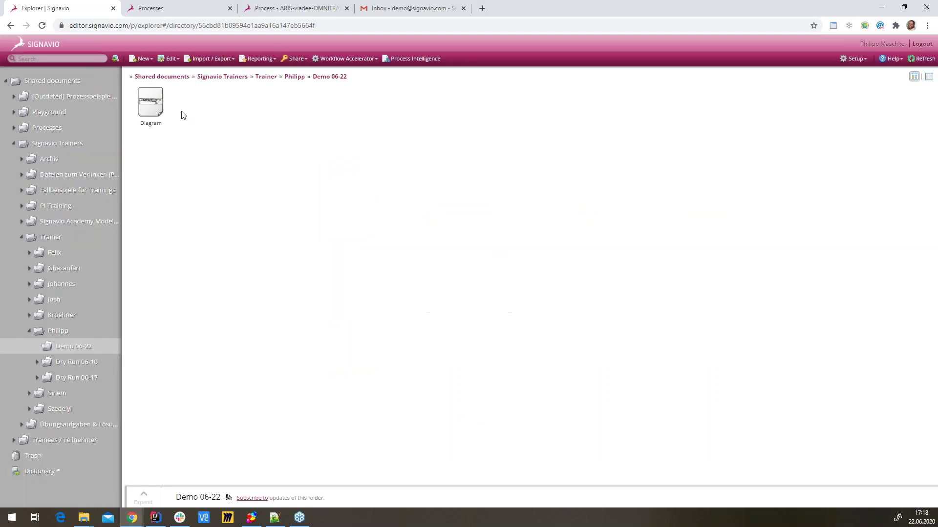
double_click(153, 110)
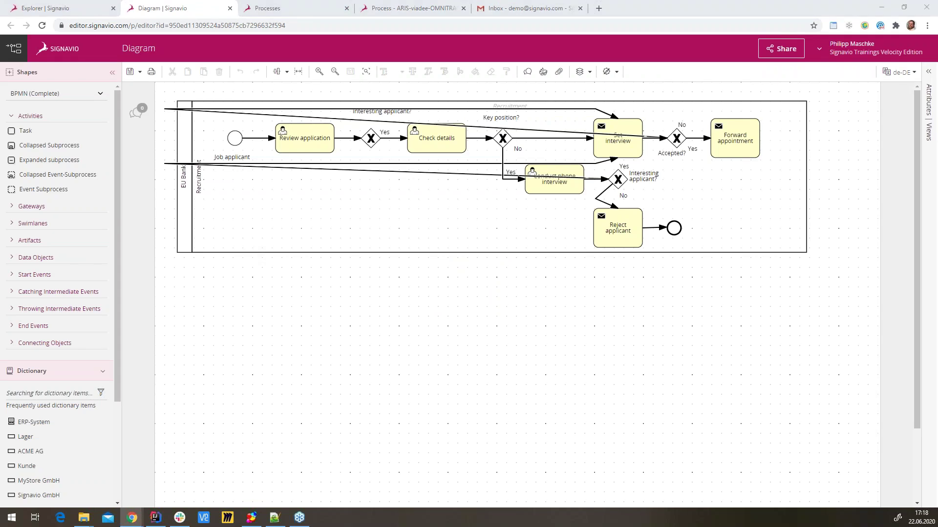
Straighten the misrouted "No" flow from Accepted? to Set interview and both flows leaving the lower Interesting applicant? gateway
left_click_drag(165, 109, 678, 110)
left_click_drag(595, 109, 618, 109)
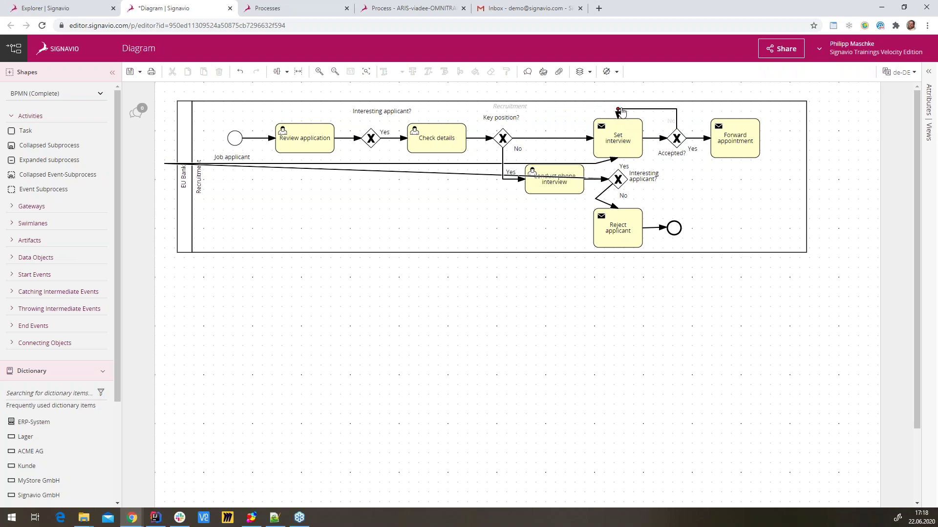
left_click_drag(164, 164, 618, 165)
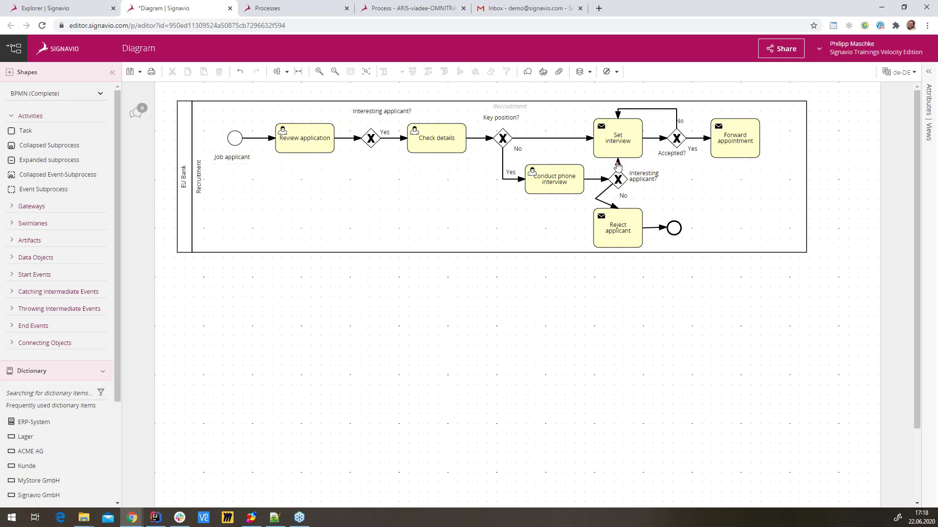
left_click_drag(596, 199, 617, 199)
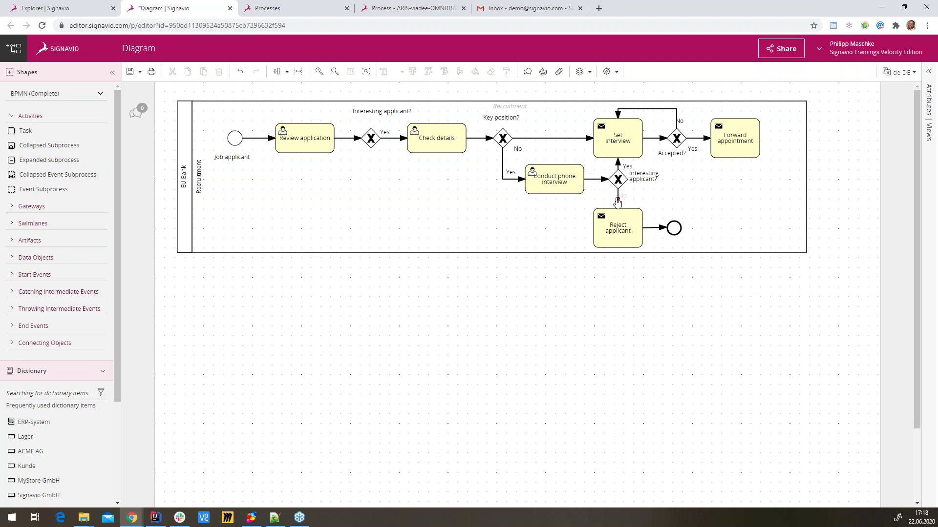
Append a task named "Conduct interview" after the Forward appointment task
left_click(743, 146)
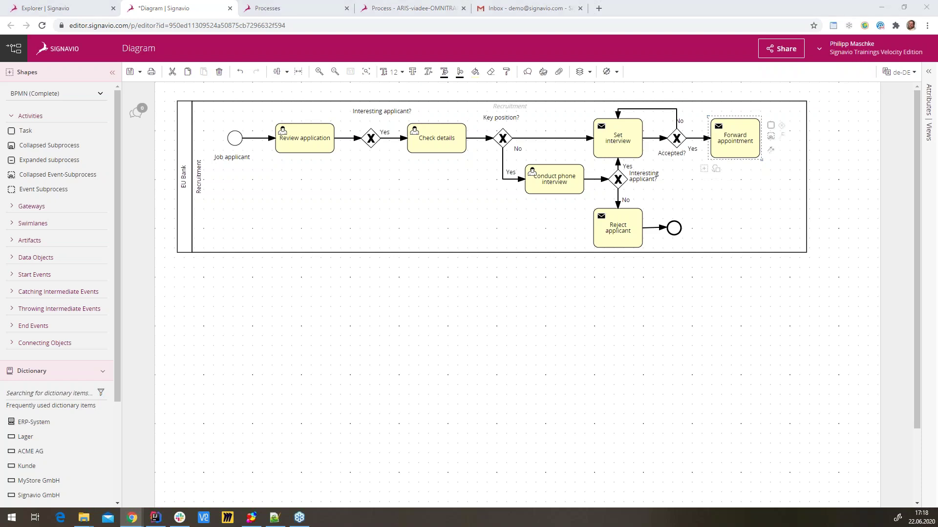
left_click(771, 126)
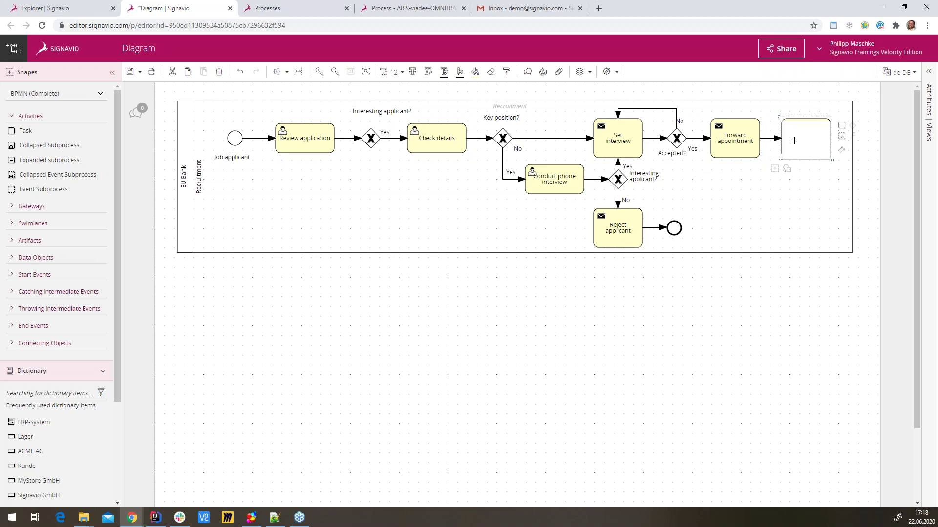
type("Conduct interview")
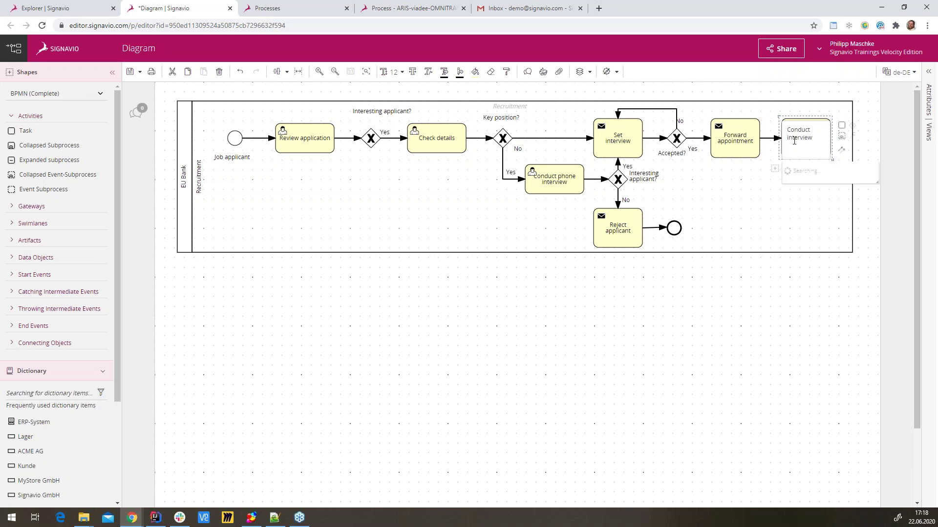
key("Return")
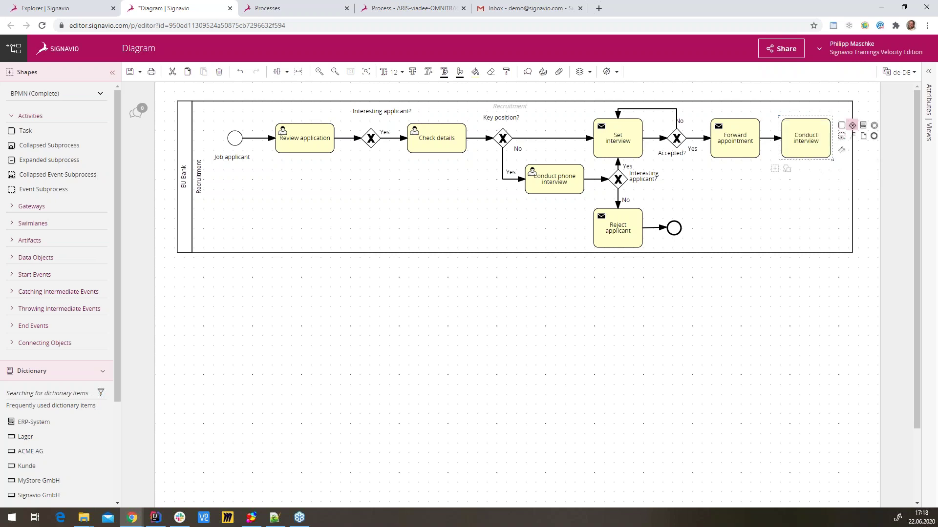
Append an exclusive gateway named "Key position?" after Conduct interview and place its label above the gateway
left_click(853, 125)
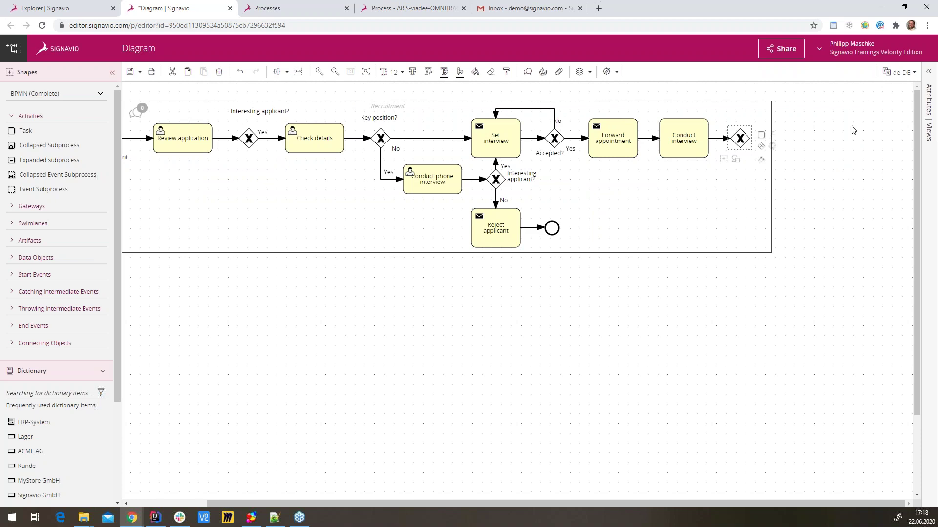
type("Key position?")
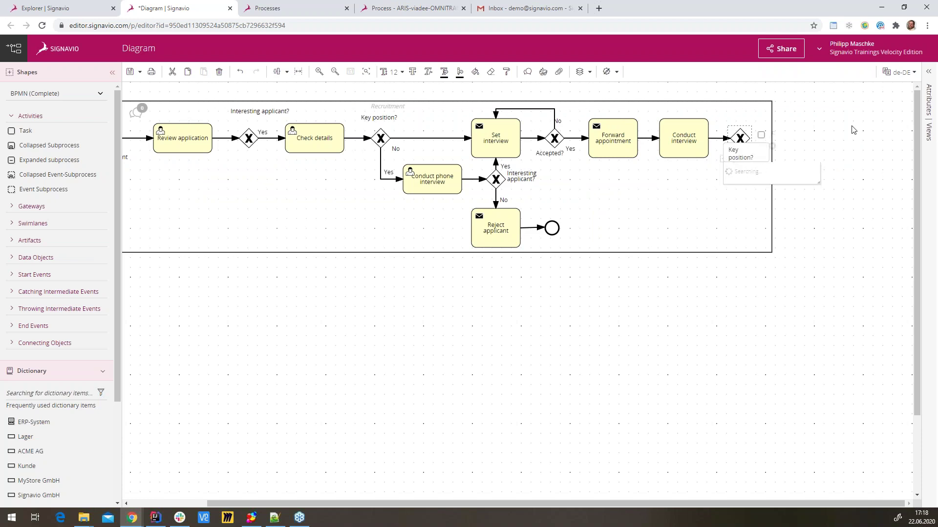
key("Return")
left_click_drag(776, 147, 754, 123)
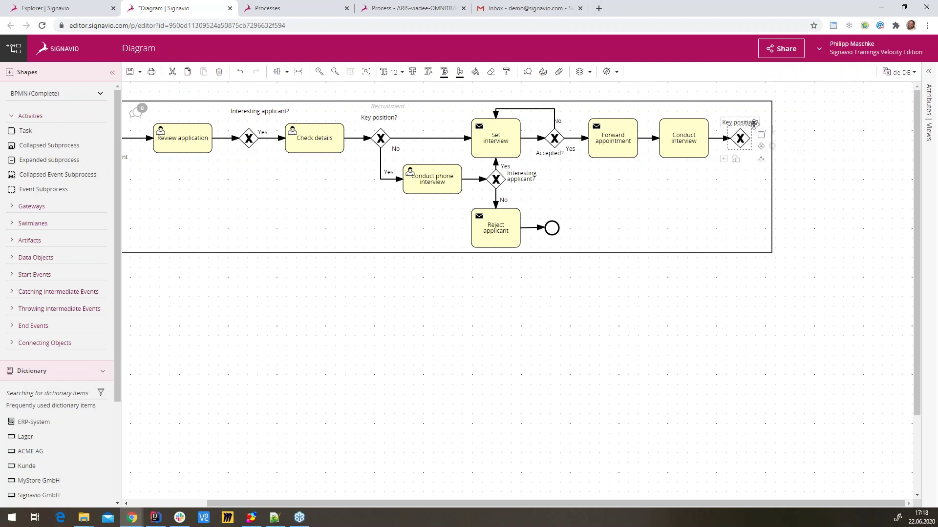
Append another gateway below and slightly right of the new Key position? gateway in the Recruitment lane
left_click(764, 207)
left_click(786, 220)
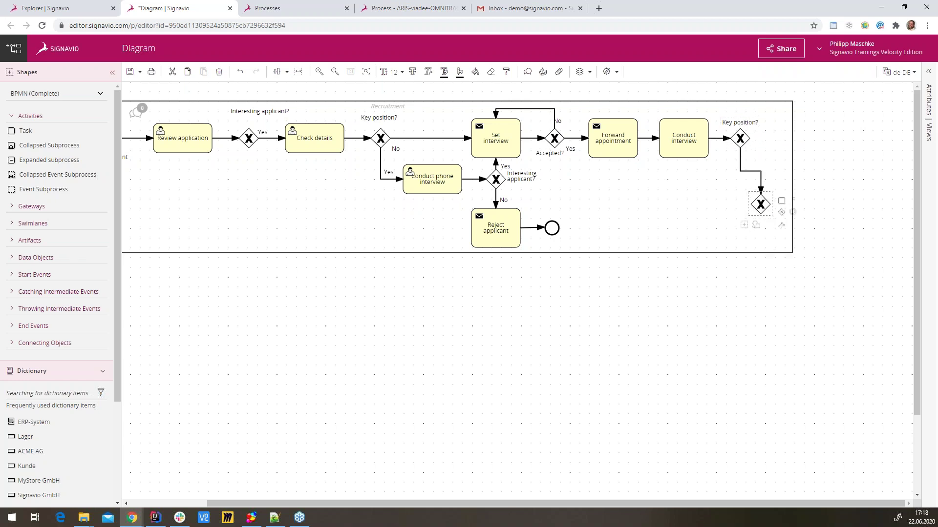
left_click_drag(765, 202, 774, 201)
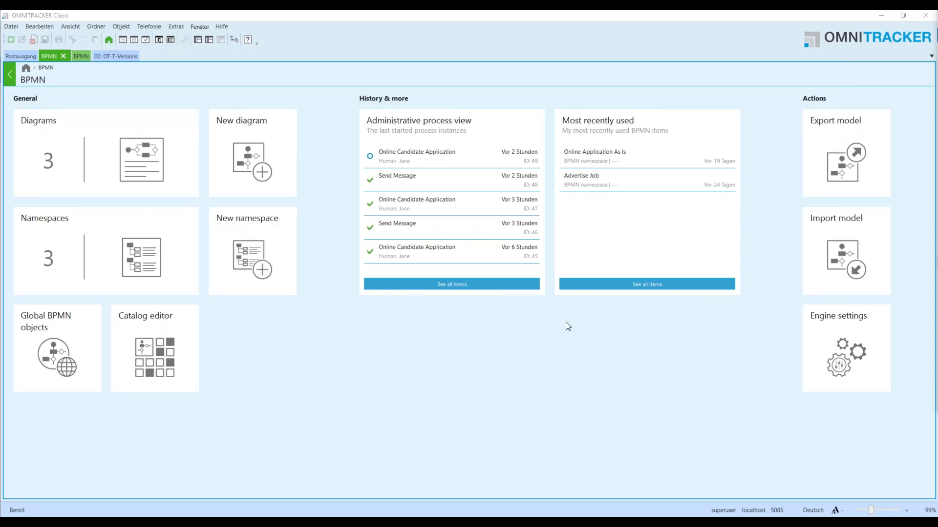
Switch to OMNITRACKER and choose the ARIS-viadee file from the 2020-06-22 Live folder for a BPMN model import
left_click(828, 234)
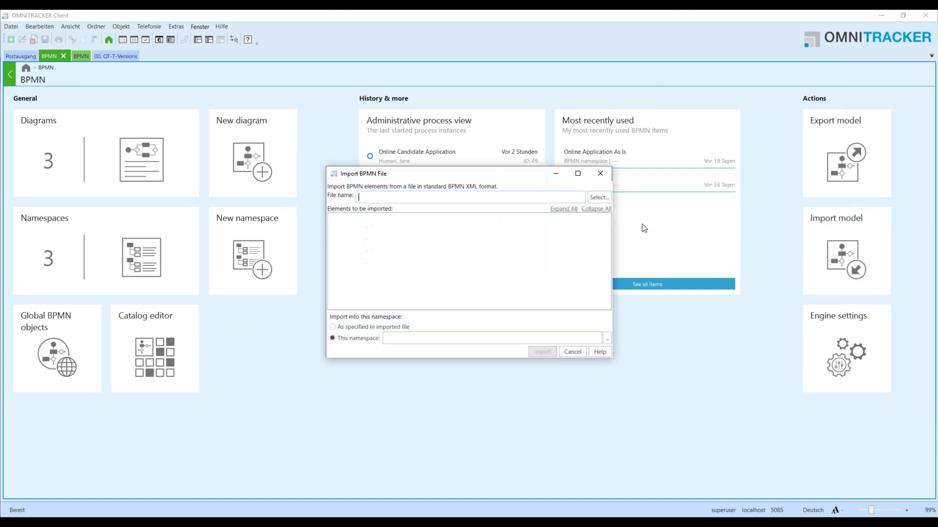
left_click(599, 198)
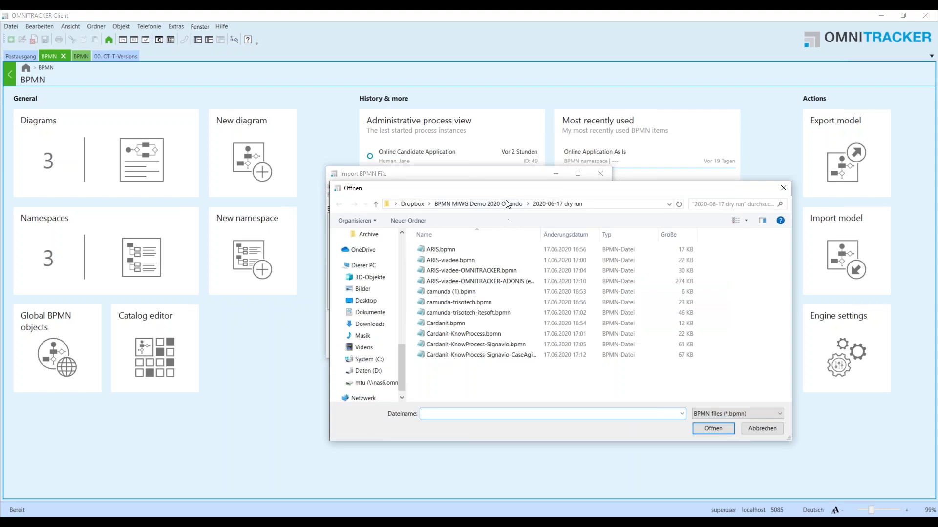
left_click(506, 208)
double_click(477, 334)
double_click(481, 264)
Set the target namespace to Online Application (To be) and import the model
left_click(607, 338)
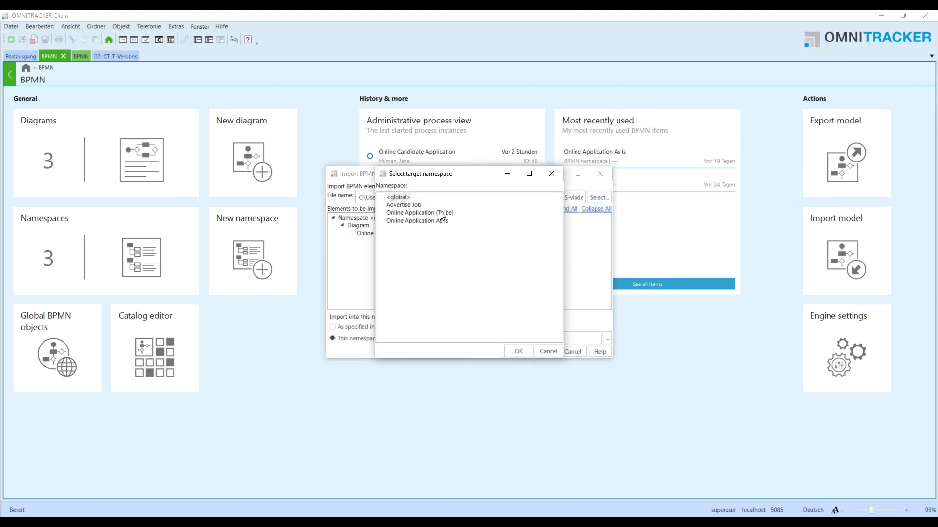
left_click(439, 212)
left_click(515, 350)
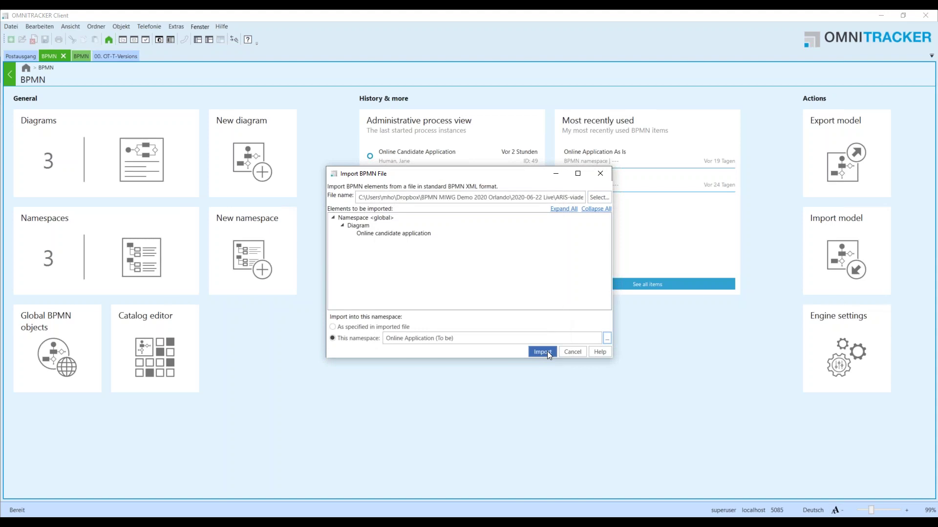
left_click(547, 351)
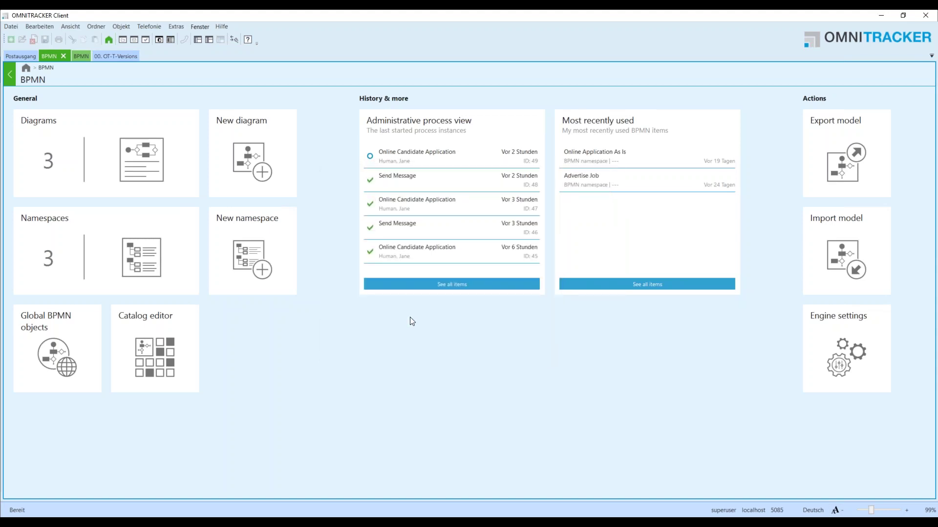
Open the Online candidate application diagram from the Online Application (To be) namespace
left_click(124, 276)
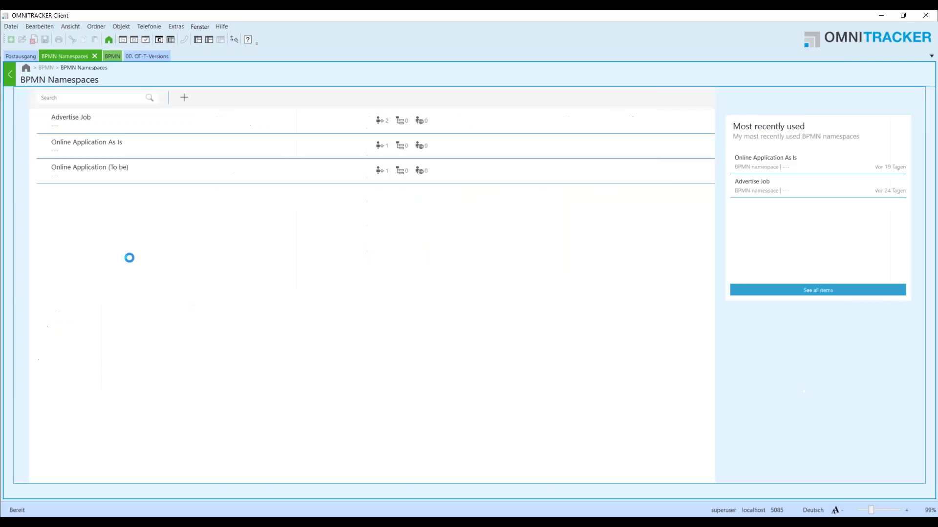
left_click(119, 168)
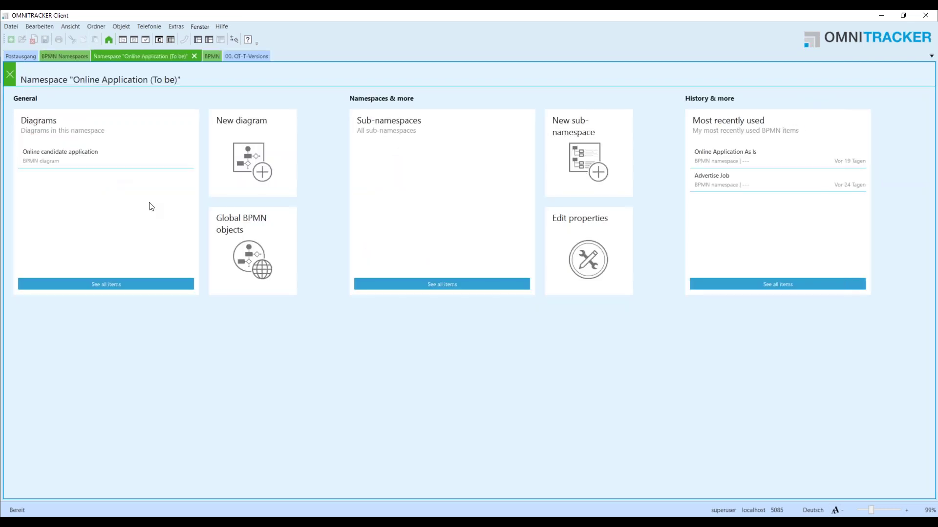
left_click(104, 154)
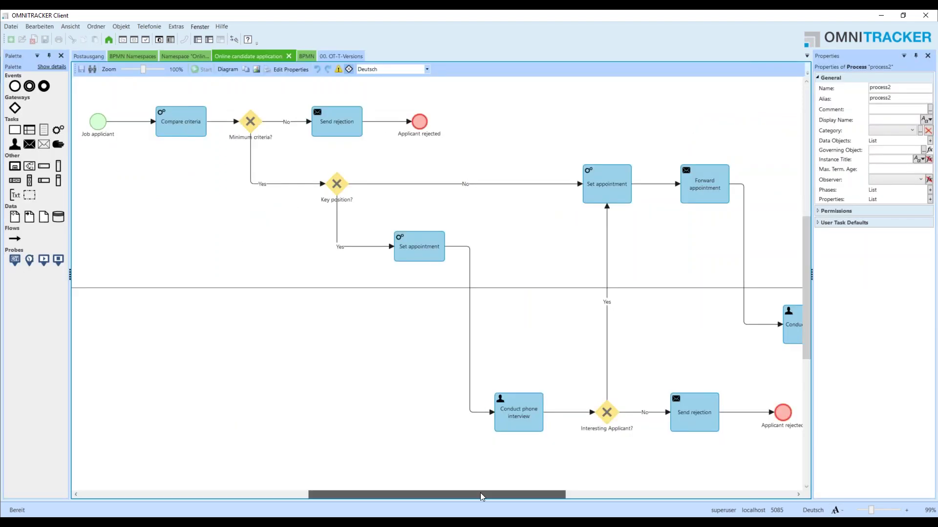
Widen the EU Bank pool and append an exclusive gateway named "Key position?" after the Conduct interview task
left_click_drag(479, 494, 599, 498)
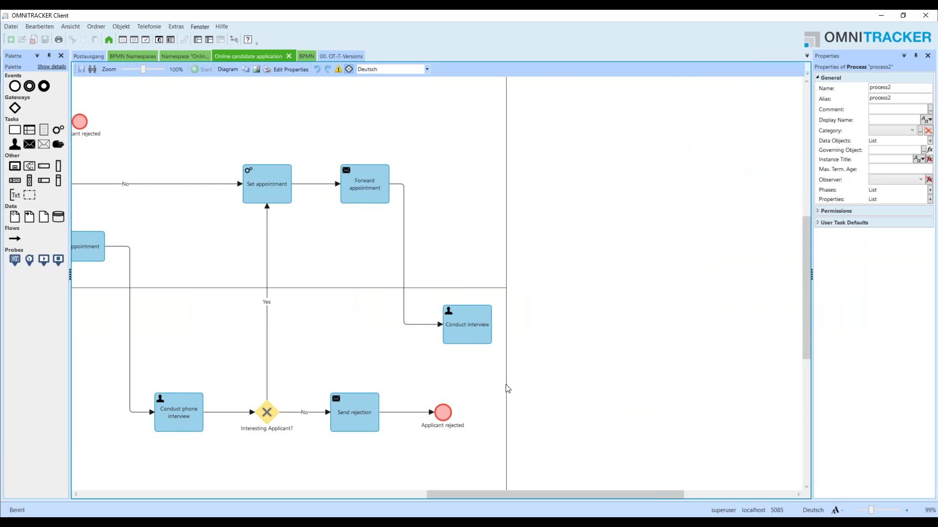
mouse_move(486, 337)
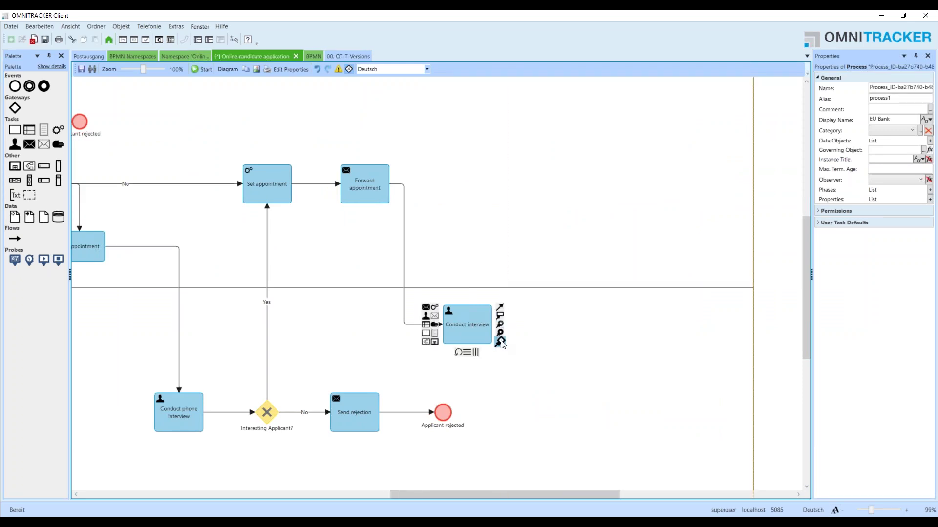
left_click_drag(501, 341, 542, 325)
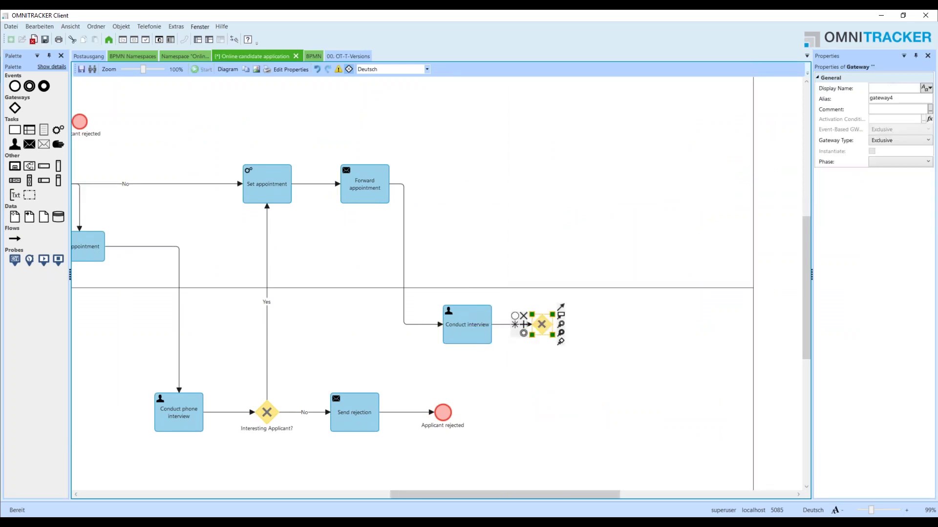
type("Key position?")
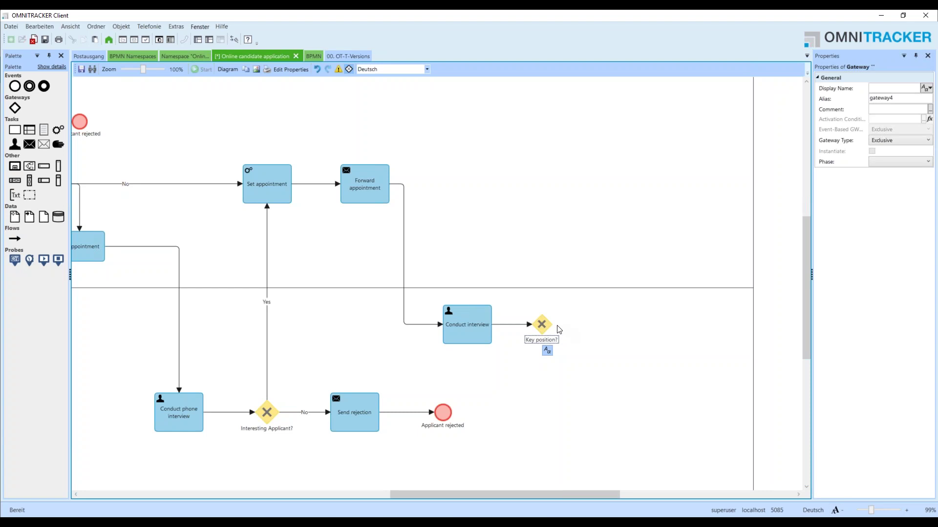
key("Return")
Append a parallel gateway below and to the right of Key position?, followed by a user task named "Set up external assessment"
left_click_drag(562, 342, 580, 410)
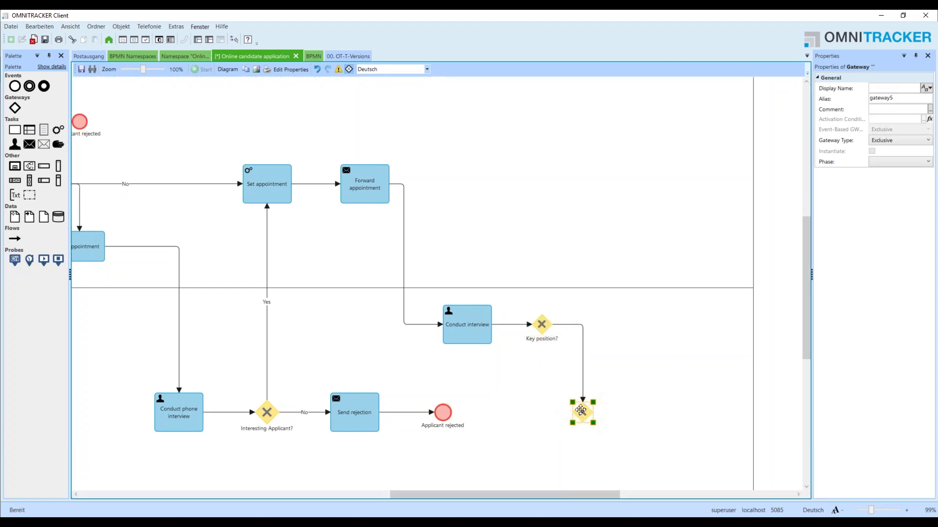
left_click(564, 413)
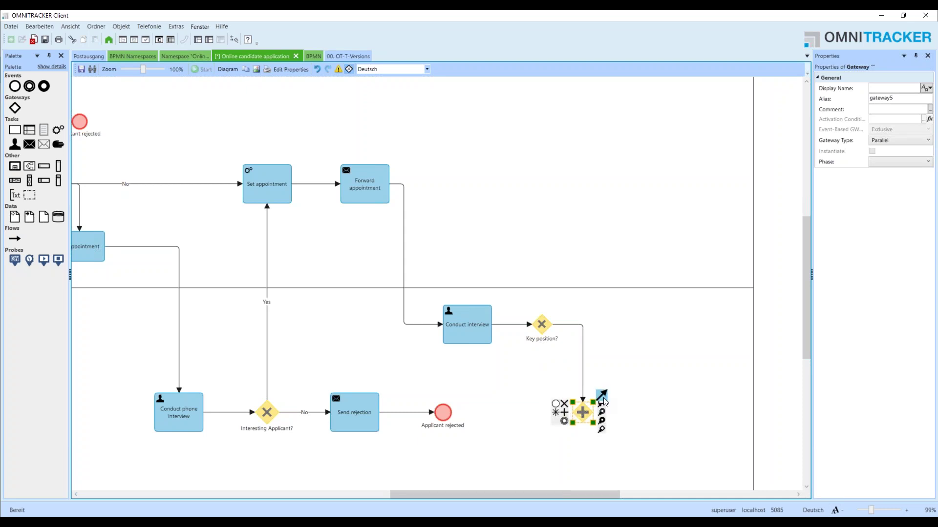
left_click_drag(604, 401, 649, 373)
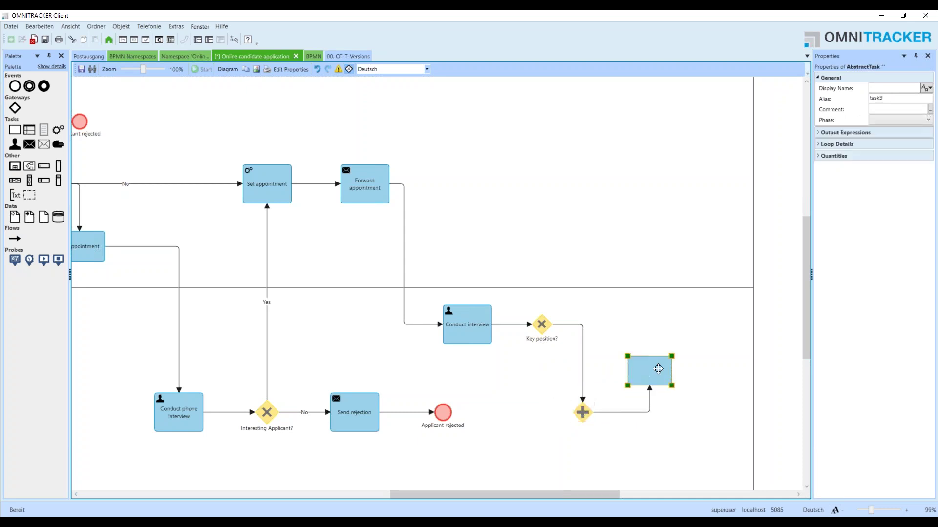
mouse_move(658, 368)
left_click(611, 363)
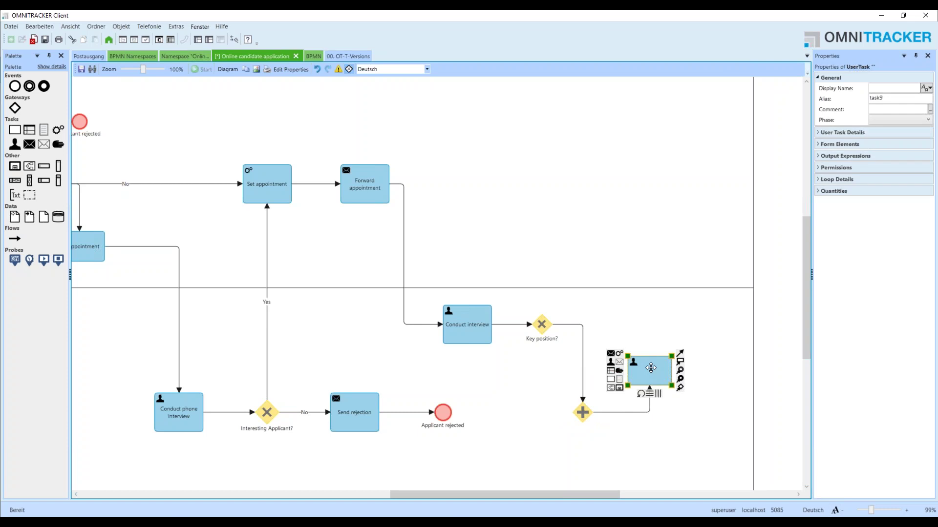
double_click(651, 368)
type("Set up external assessment")
key("Return")
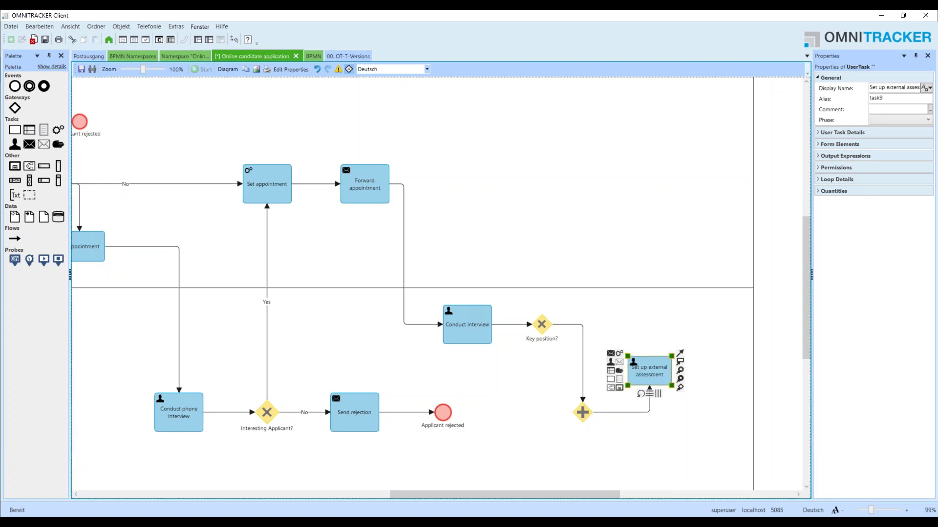
Append a second user task named "Prepare assessment" to the parallel gateway, below Set up external assessment
mouse_move(601, 411)
left_click_drag(604, 403, 647, 451)
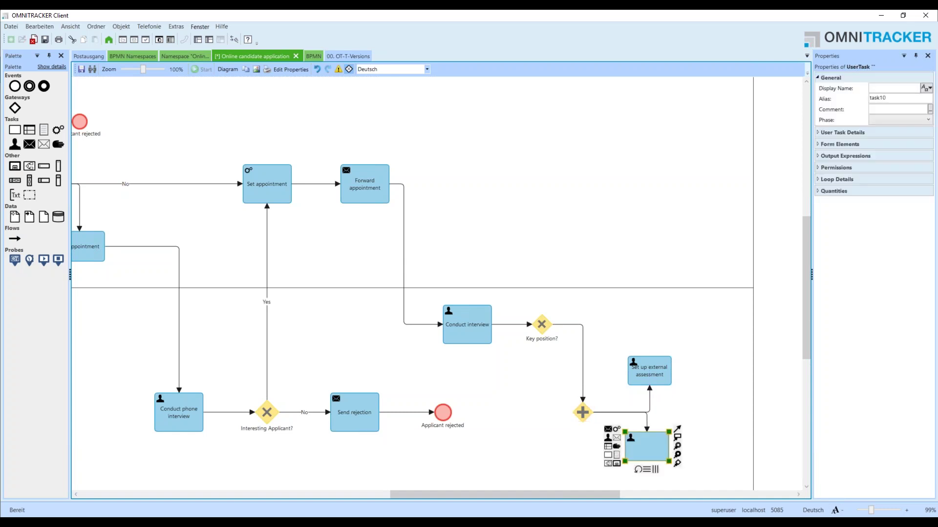
type("Prepare assessment")
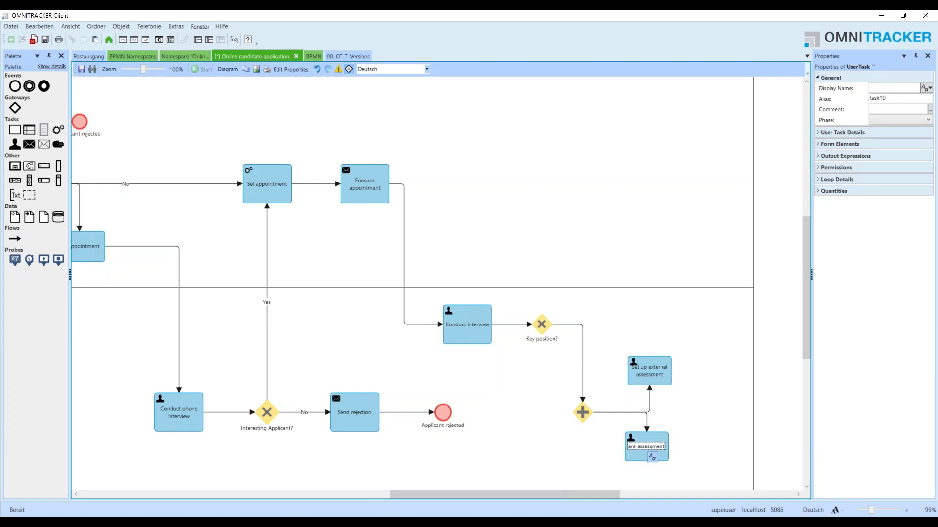
key("Return")
Append a joining parallel gateway after Prepare assessment and connect Set up external assessment to it
left_click_drag(677, 462, 716, 417)
left_click(696, 413)
mouse_move(668, 373)
left_click_drag(680, 355, 716, 408)
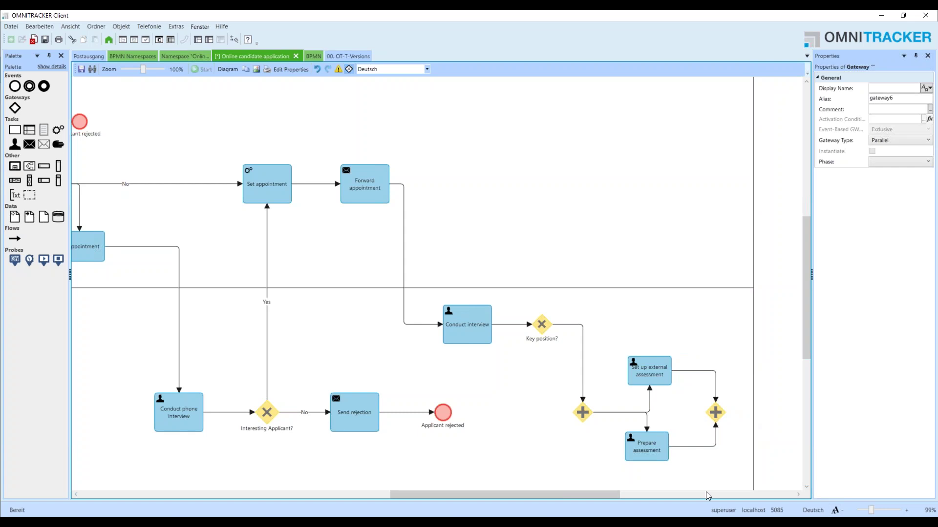
Widen the EU Bank pool to make room after the joining parallel gateway
left_click_drag(600, 494, 639, 477)
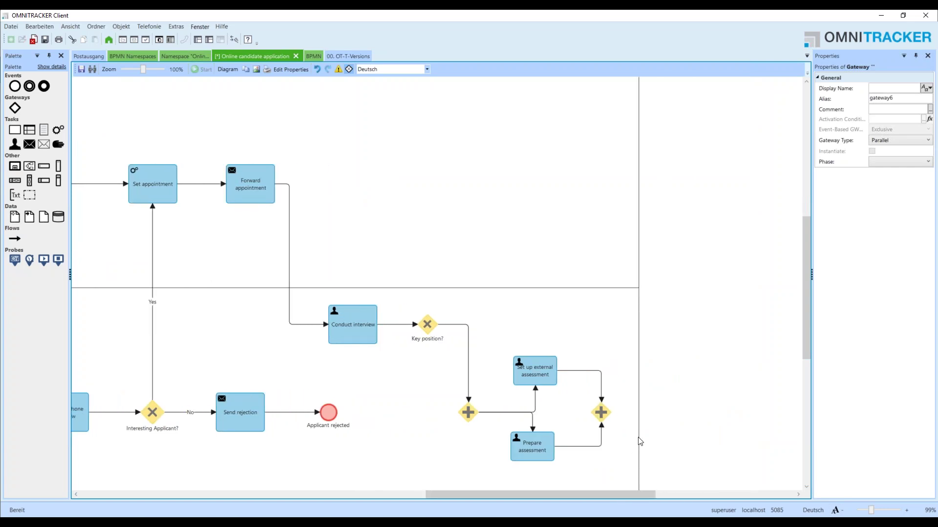
left_click_drag(641, 442, 732, 432)
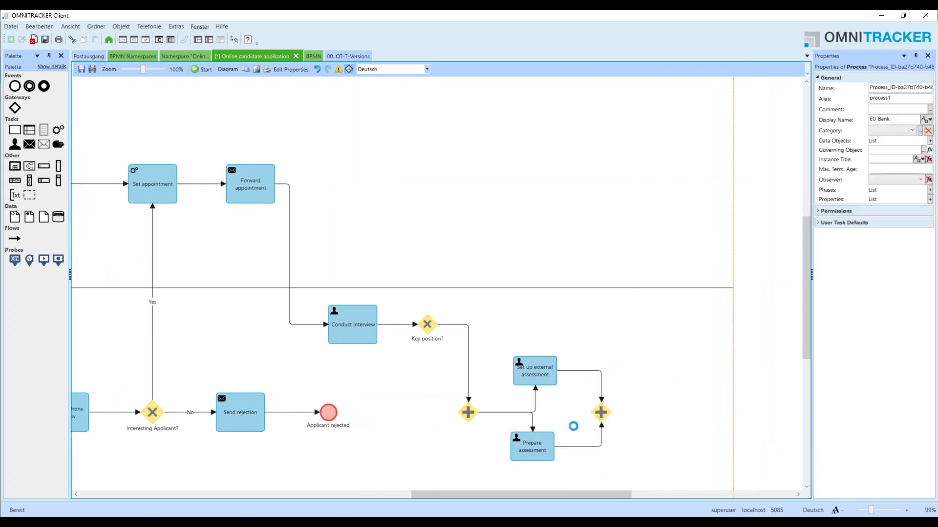
left_click(535, 390)
left_click_drag(536, 385, 515, 373)
mouse_move(601, 412)
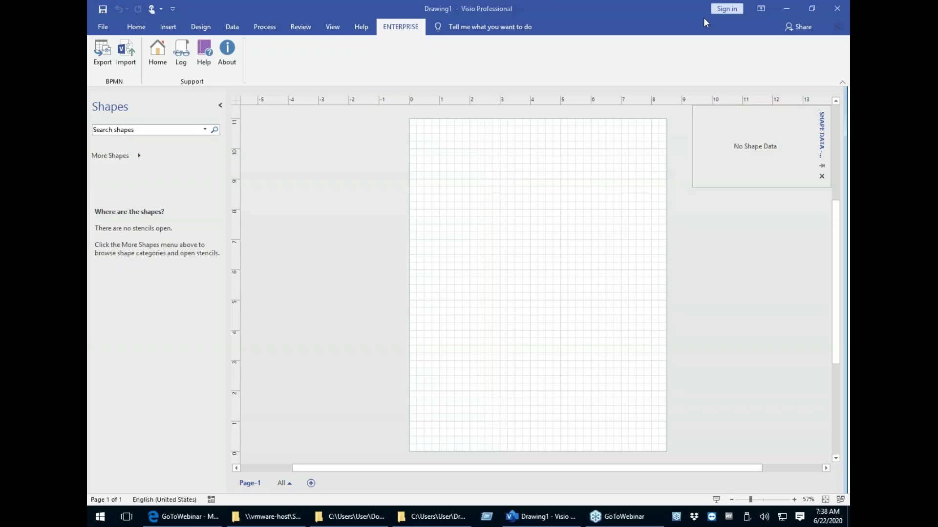
Switch to Visio and import the BPMN file Cardanit-KnowProcess-Signavio.bpmn from the 2020-06-22 folder
left_click(539, 490)
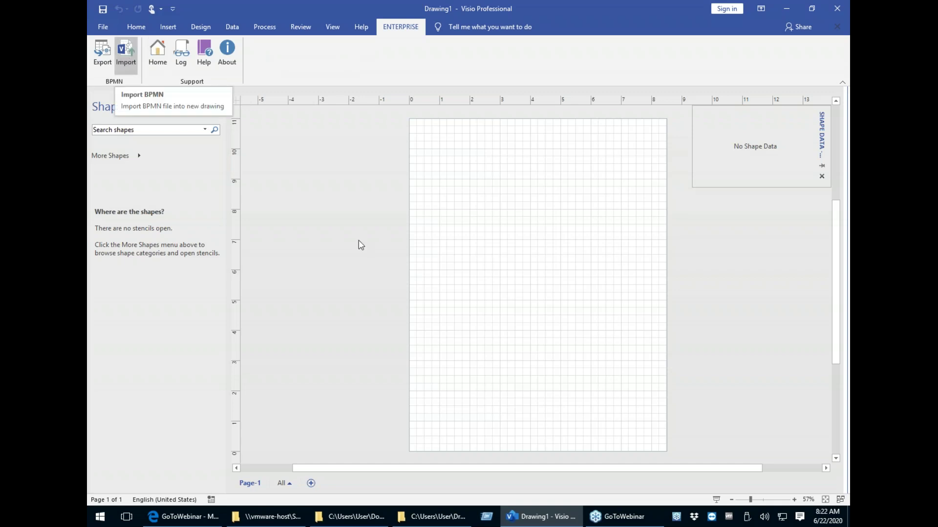
left_click(131, 50)
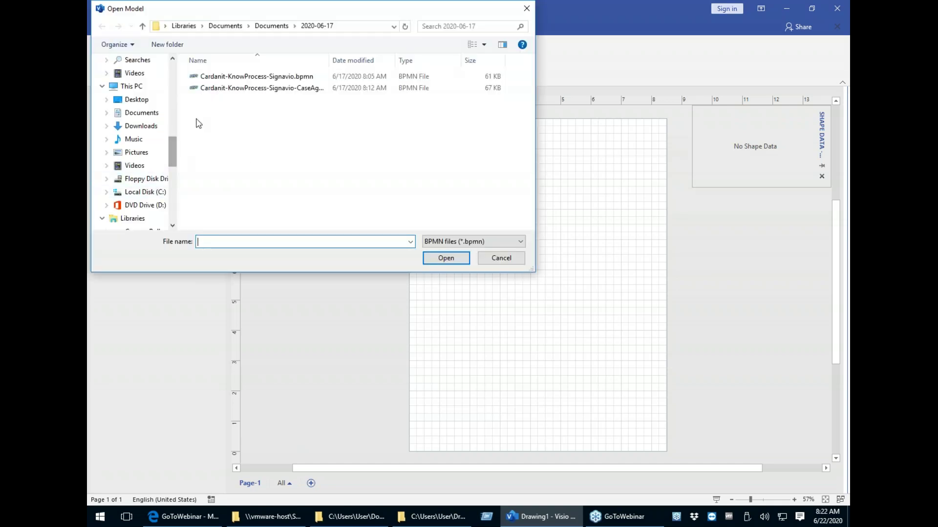
left_click(271, 25)
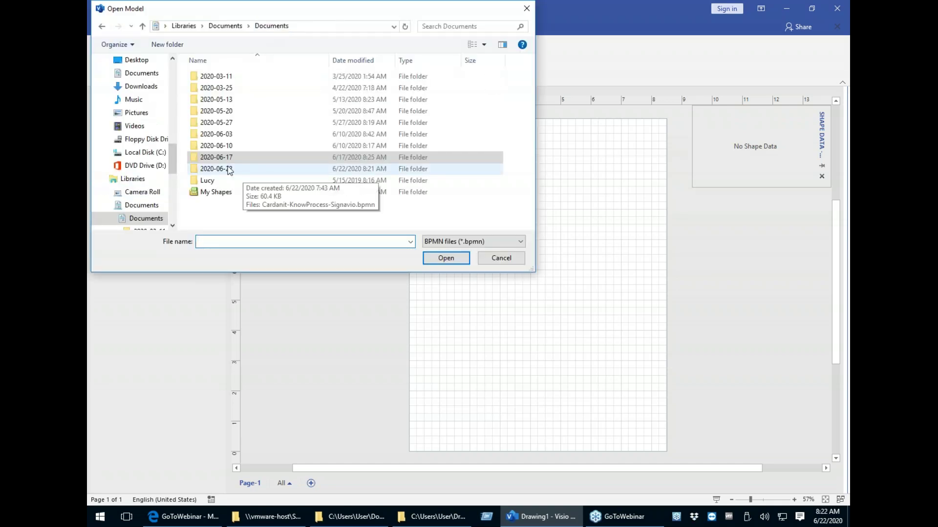
double_click(229, 169)
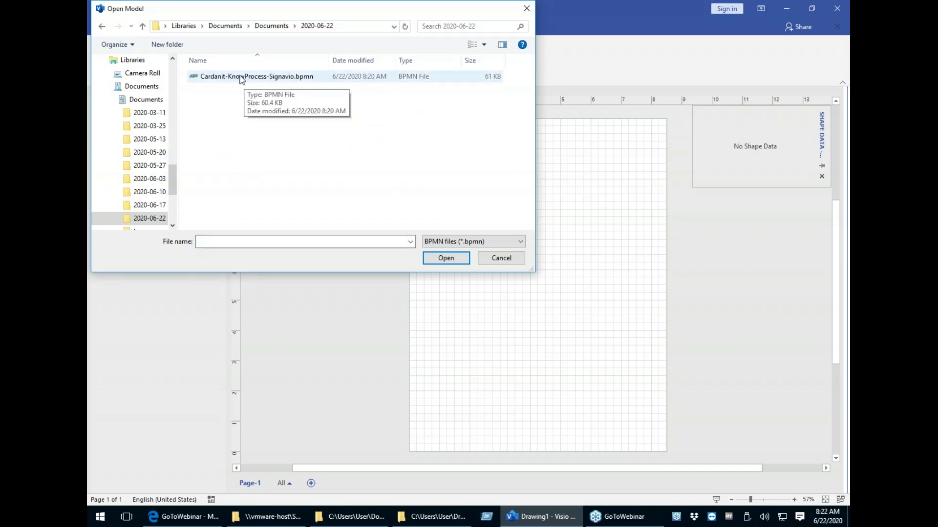
left_click(283, 76)
left_click(444, 258)
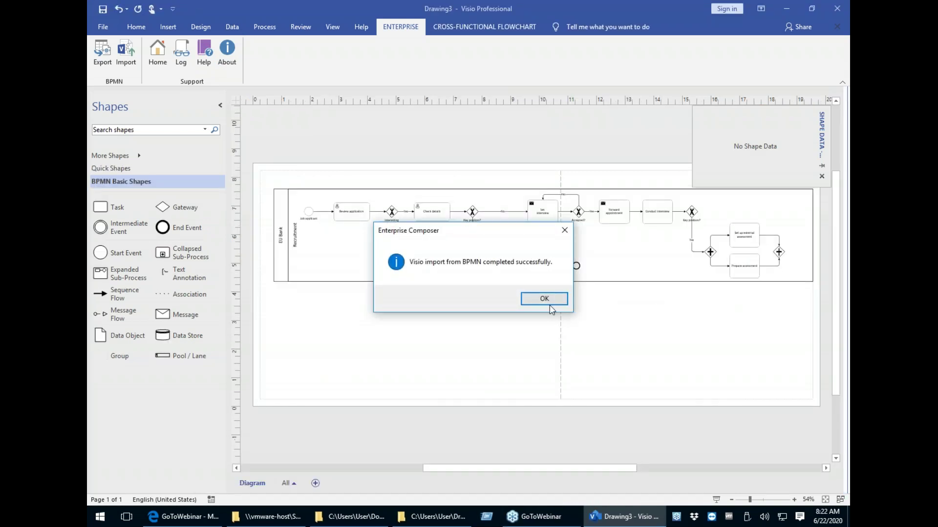
left_click(542, 299)
Open the page size options for the imported Visio diagram
left_click_drag(519, 469, 635, 467)
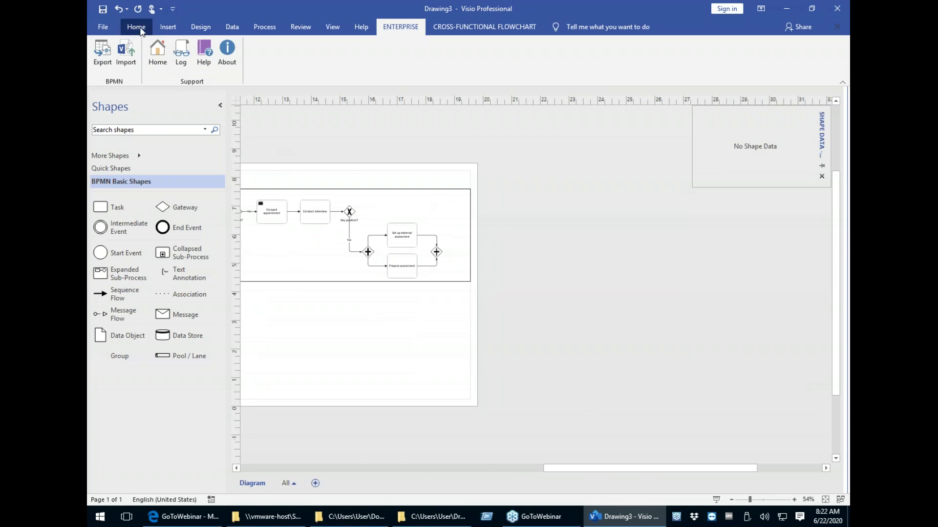
left_click(201, 28)
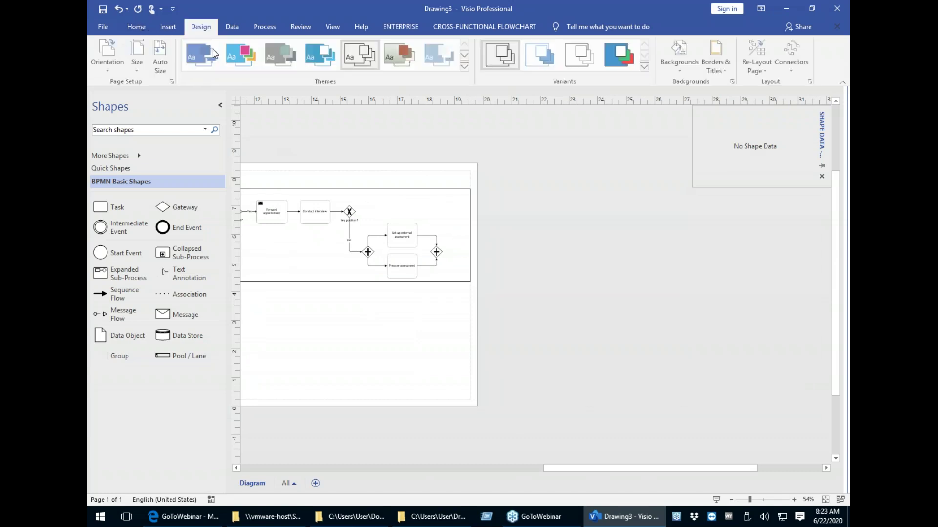
left_click(138, 54)
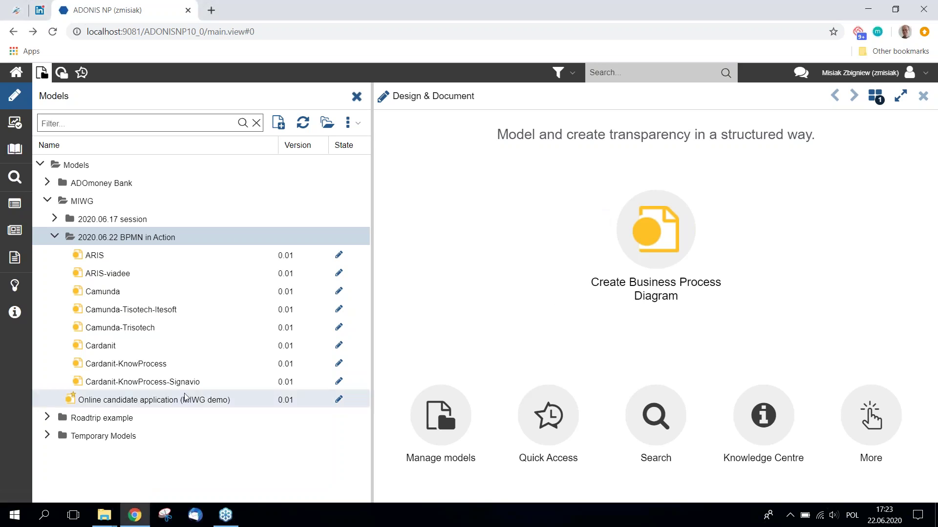
In ADONIS, import ARIS-viadee-OMNITRACKER.bpmn into the 2020.06.22 BPMN in Action group using BPMN DI import, continuing despite the schema validation
left_click(135, 242)
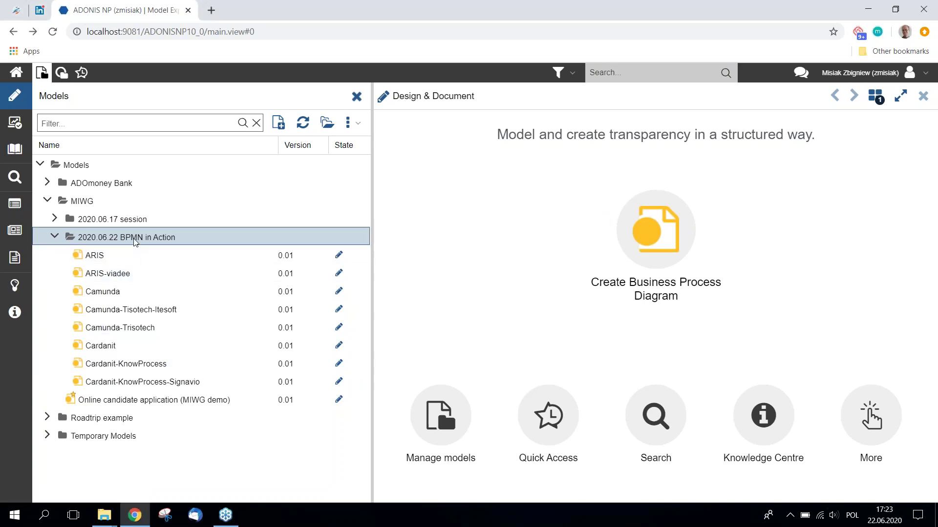
right_click(135, 242)
mouse_move(184, 332)
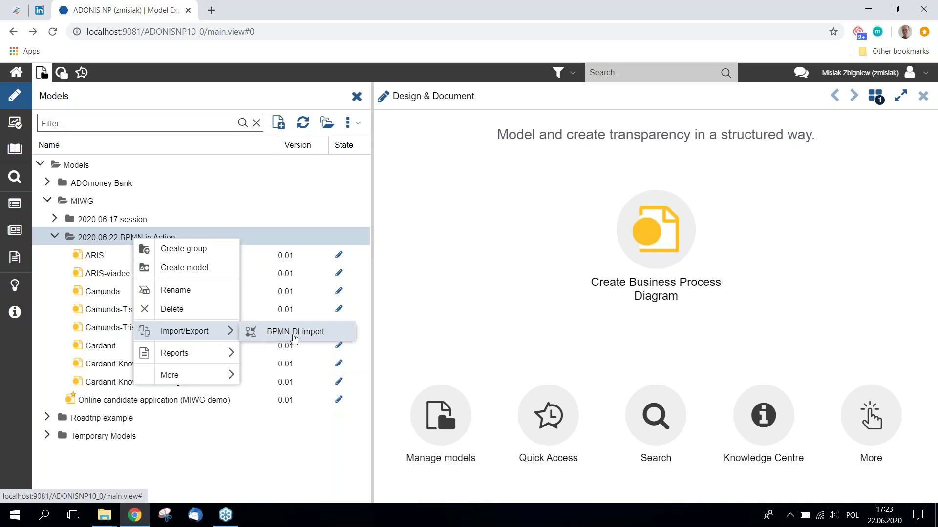
left_click(294, 337)
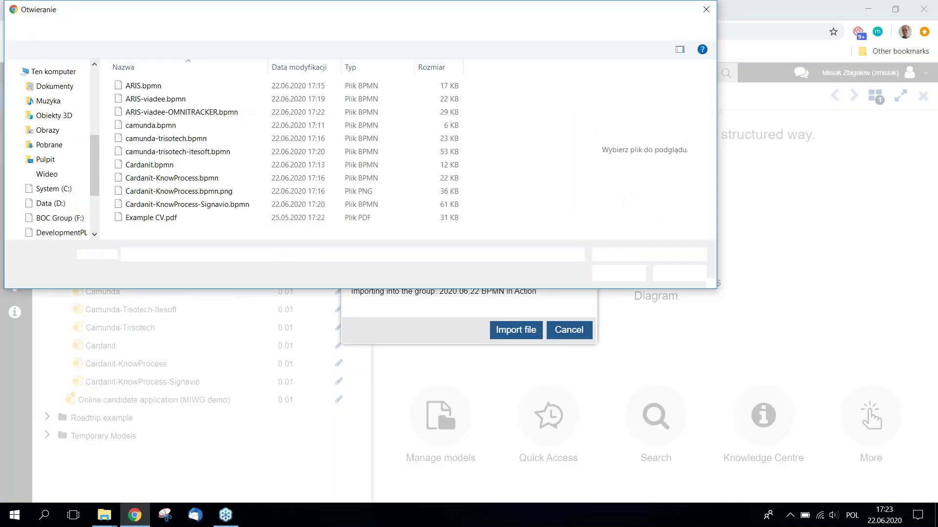
left_click(181, 112)
left_click(625, 274)
left_click(512, 331)
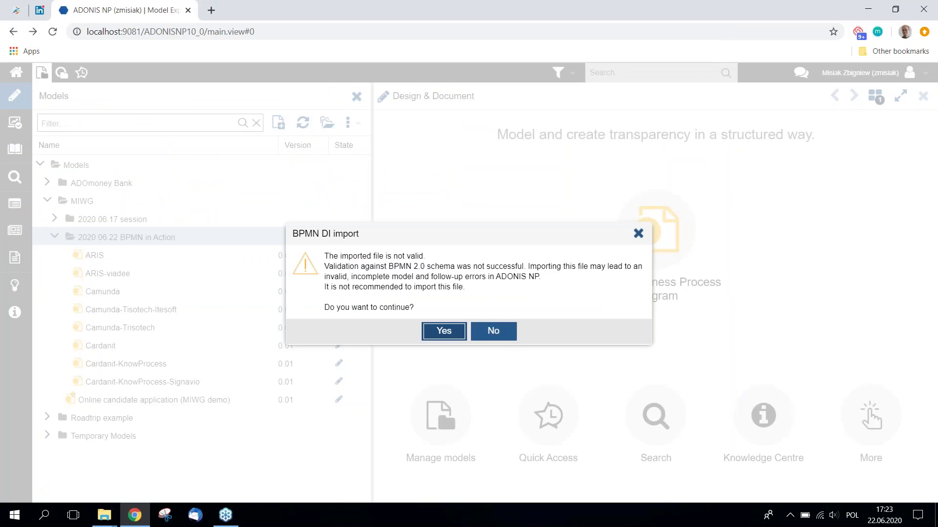
left_click(444, 331)
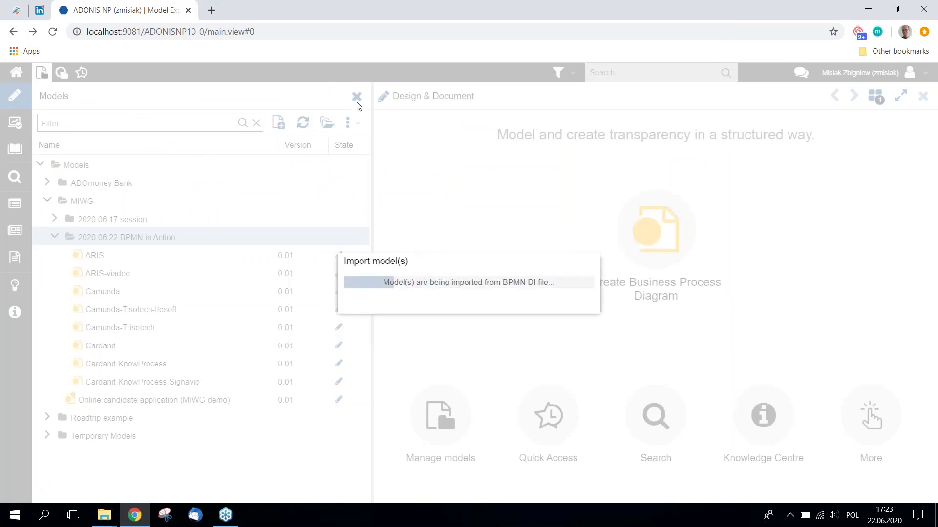
Open the imported Online candidate application model and rename it ARIS-viadee-OMNITRACKER-ADONIS
left_click(458, 311)
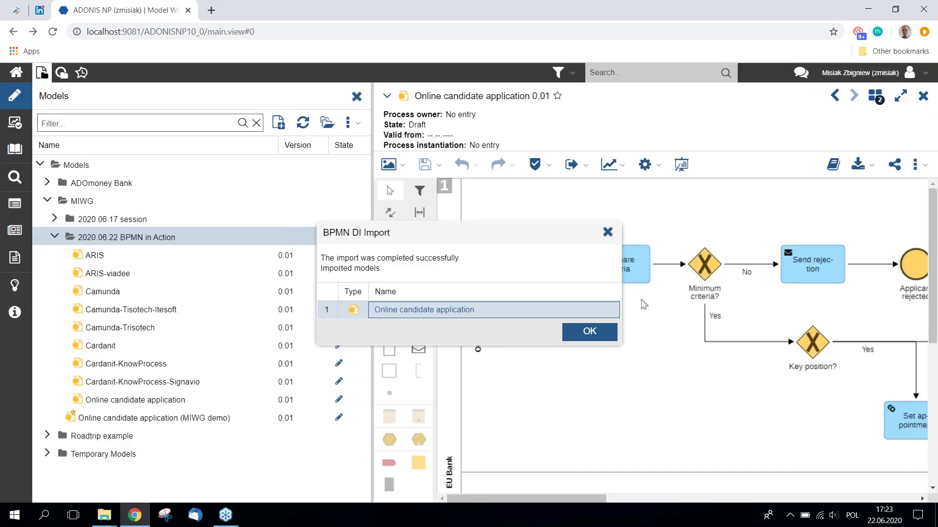
left_click(608, 233)
left_click(491, 97)
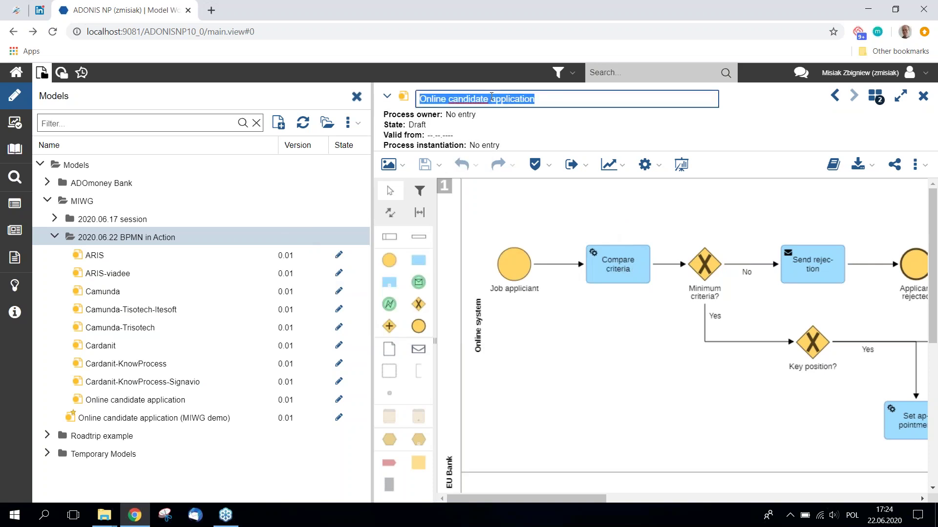
type("ARIS-viadee-OMNITRACKER-ADONIS")
key("Return")
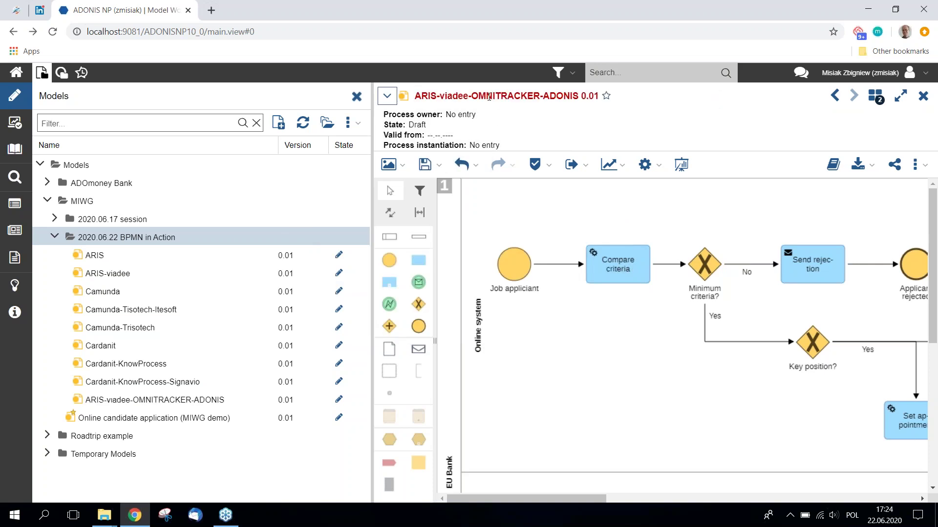
Hide the model list and widen the EU Bank pool beyond the Conduct assessment task
left_click(356, 99)
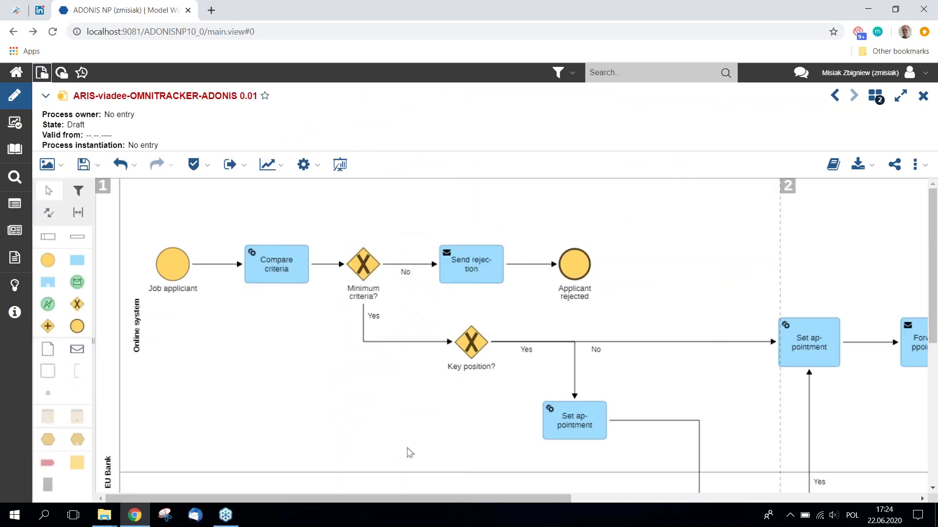
left_click_drag(470, 500, 817, 502)
scroll(489, 357, "down", 5)
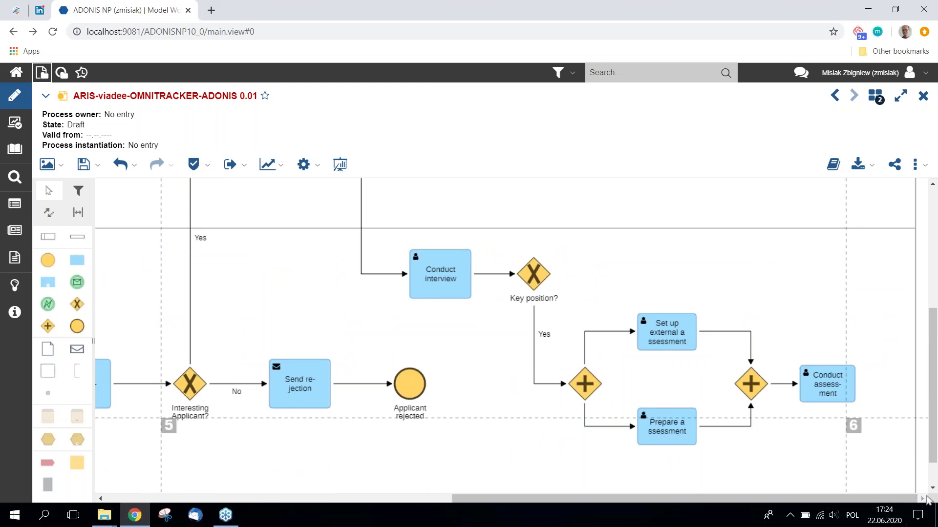
left_click_drag(937, 481, 915, 445)
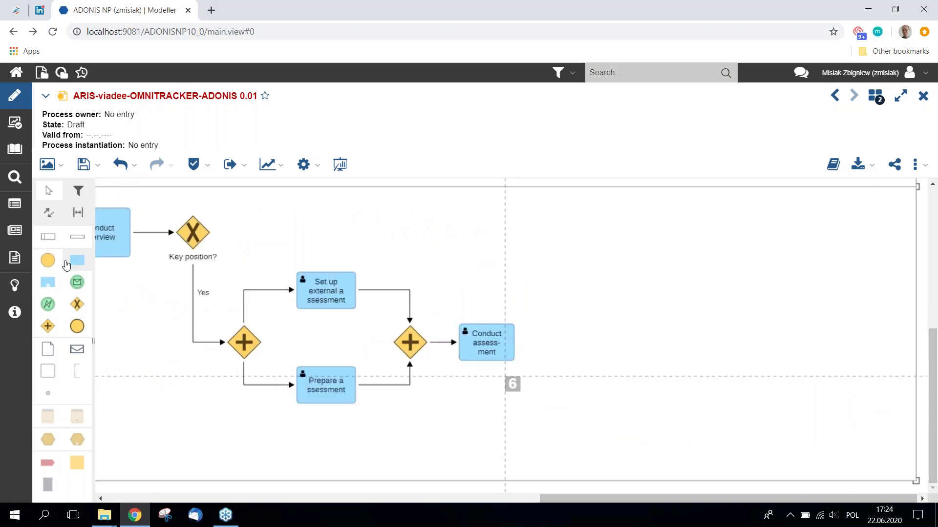
Add a user task named "Agree on applicant" in the free pool space above and beyond Conduct assessment
left_click_drag(70, 264, 625, 224)
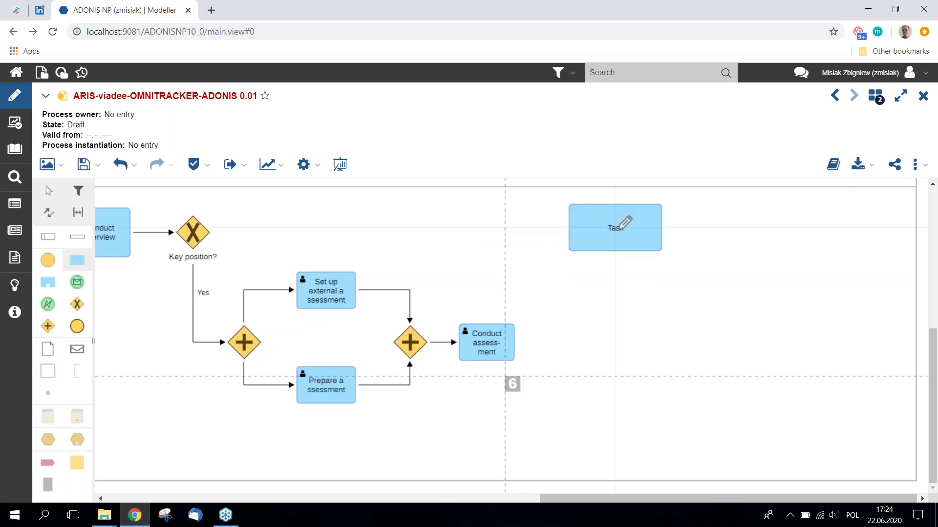
type("Agree on applicant")
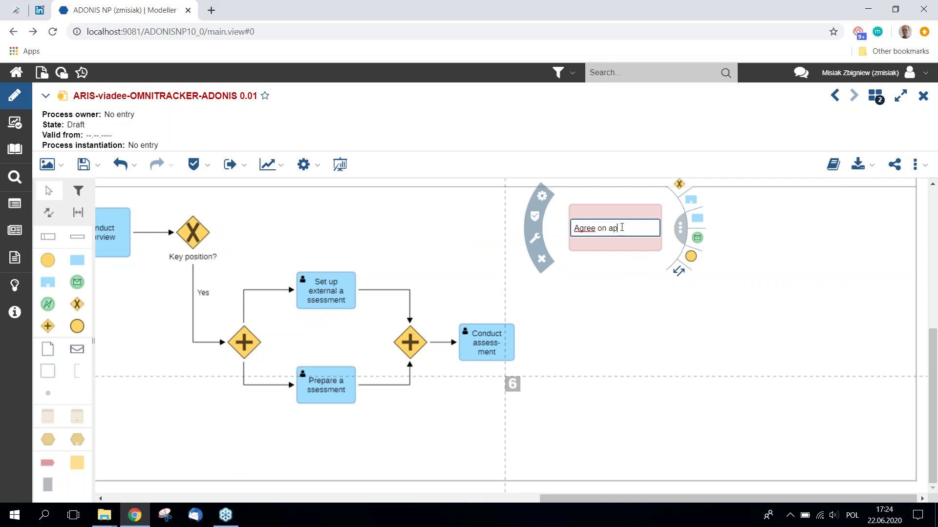
left_click(534, 239)
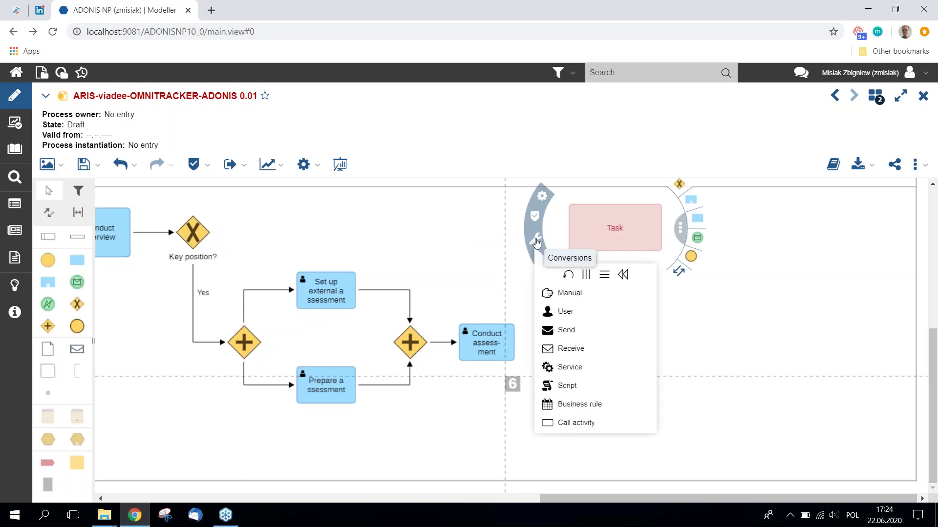
left_click(571, 312)
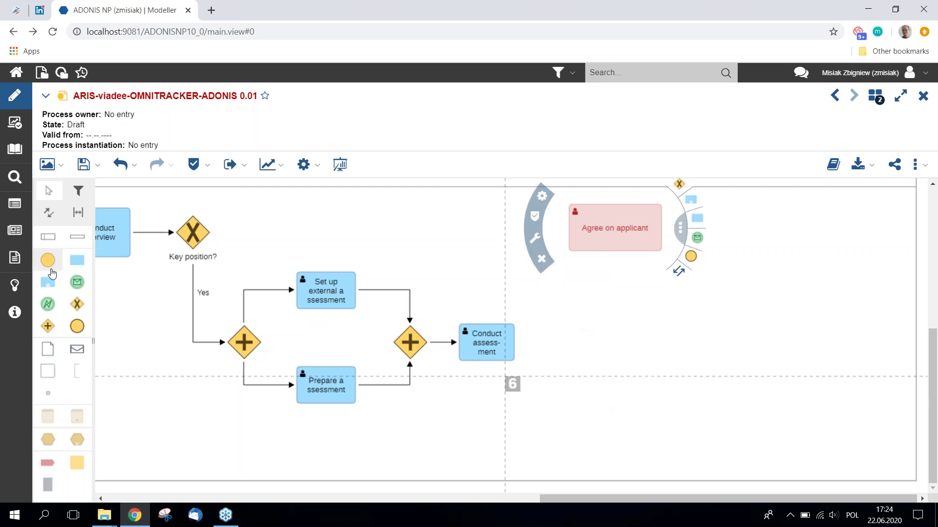
Connect the Key position? gateway after Conduct interview to Agree on applicant with a sequence flow named "No"
left_click(59, 214)
scroll(244, 229, "left", 2)
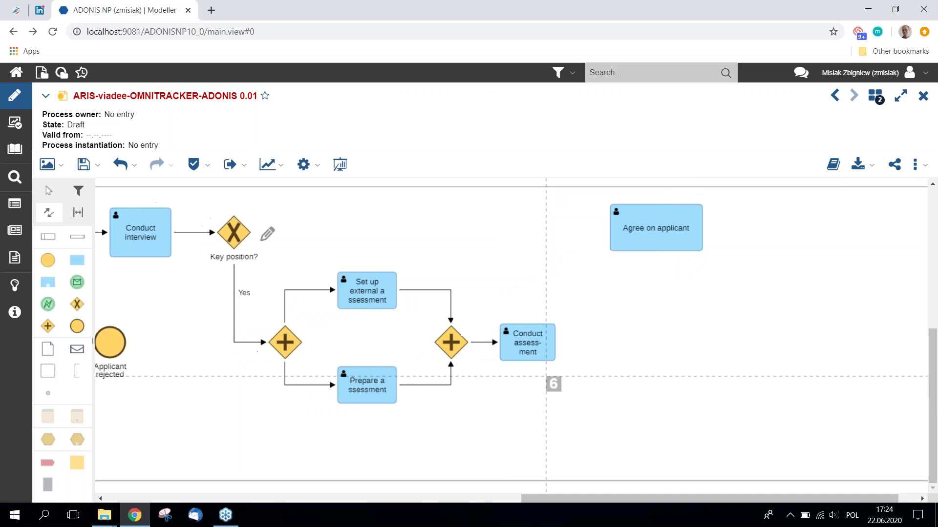
left_click_drag(244, 230, 629, 228)
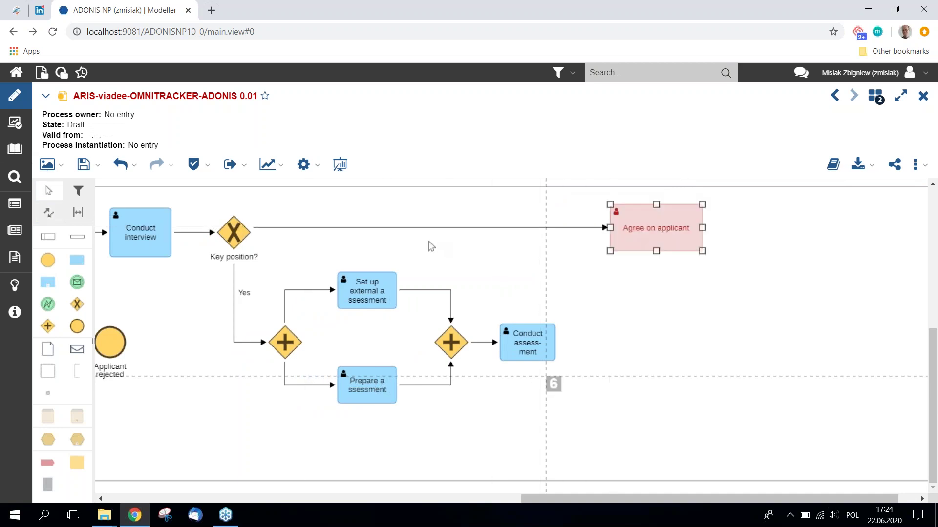
left_click(426, 228)
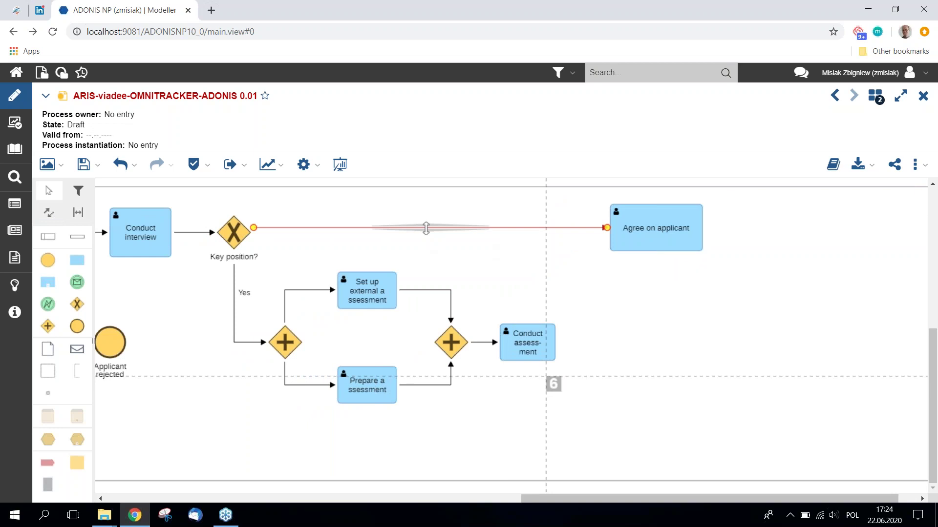
double_click(426, 228)
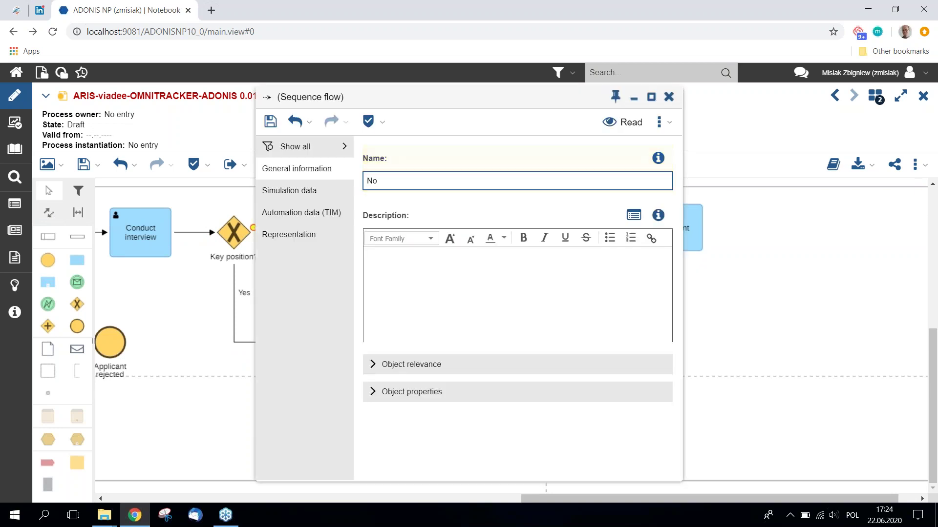
key("Return")
Connect the Conduct assessment task to Agree on applicant with a sequence flow
left_click(550, 344)
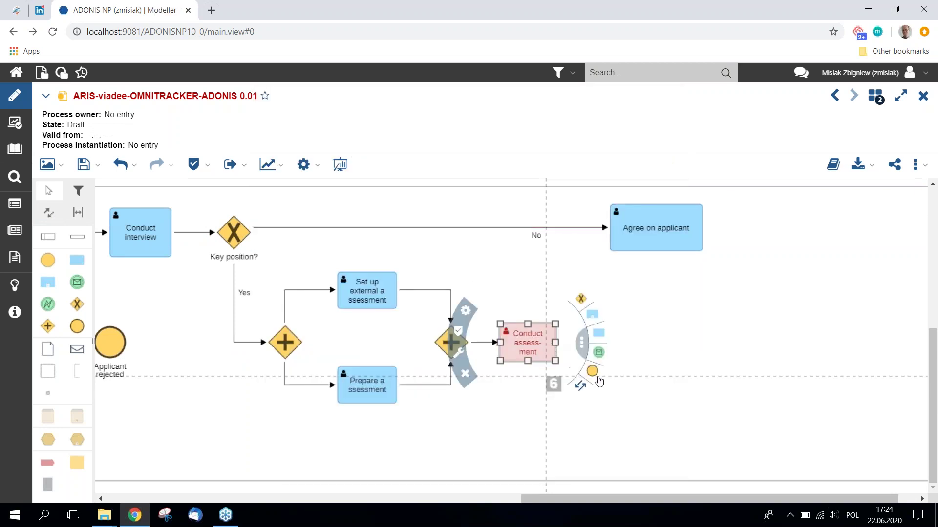
left_click_drag(582, 387, 656, 240)
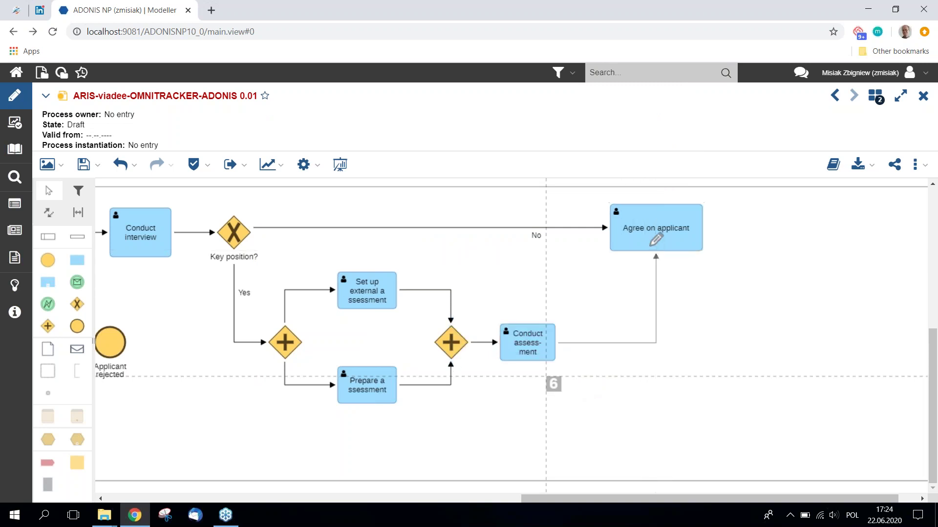
Finish the sequence flow into Agree on applicant and add an exclusive gateway named "Acceptable candidate?" after that task
left_click(656, 239)
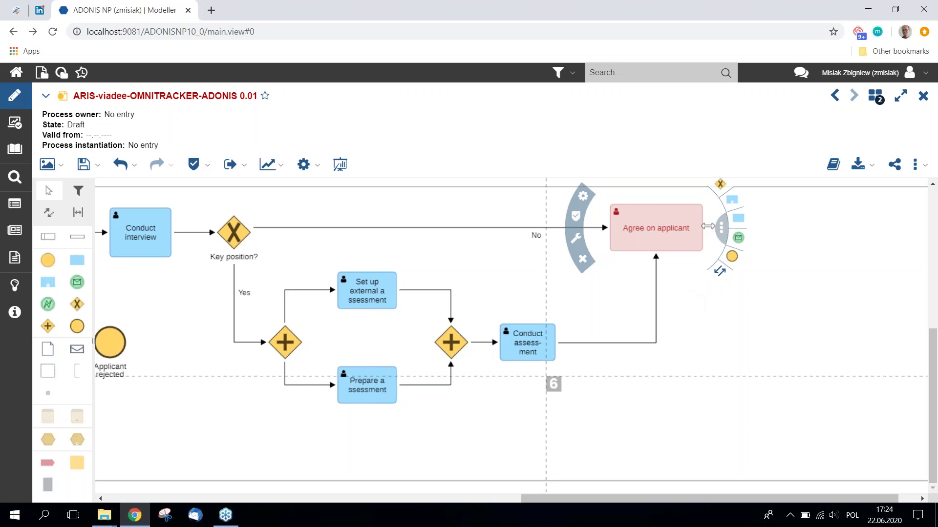
left_click(684, 287)
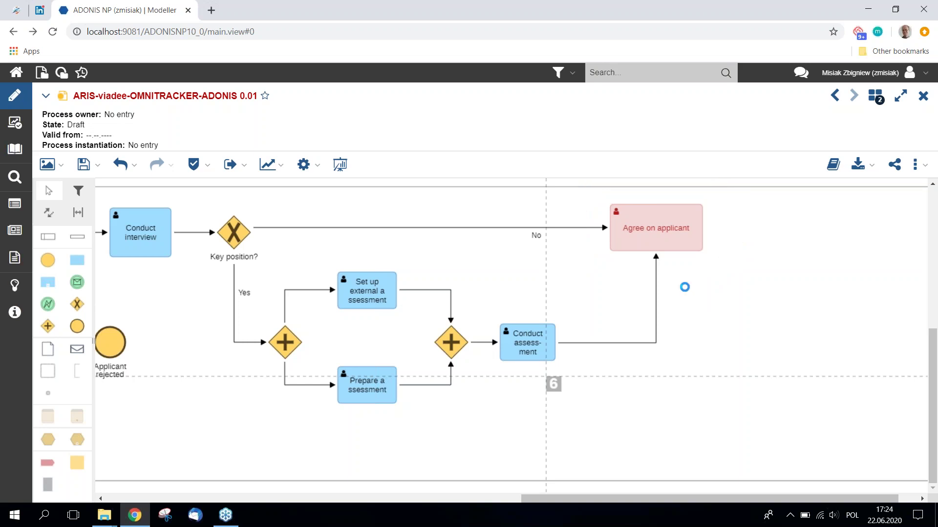
type("Acceptable can")
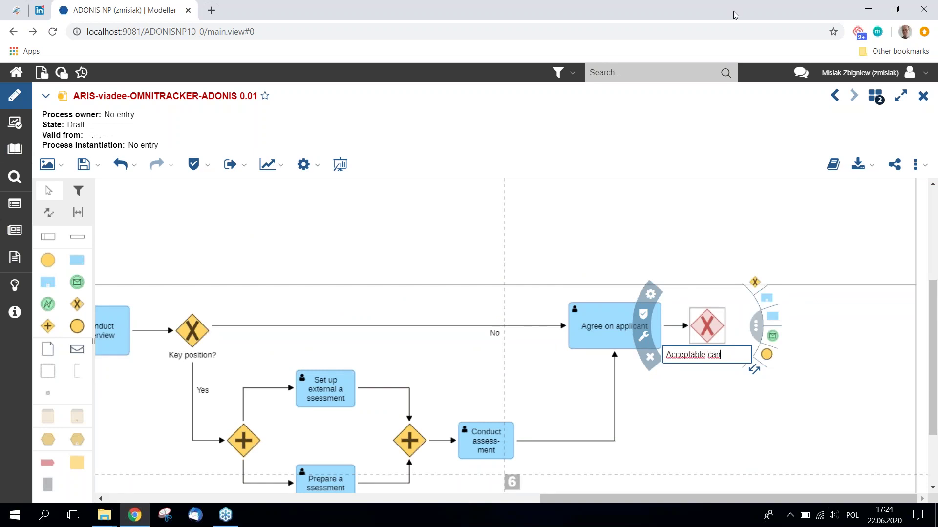
left_click(754, 29)
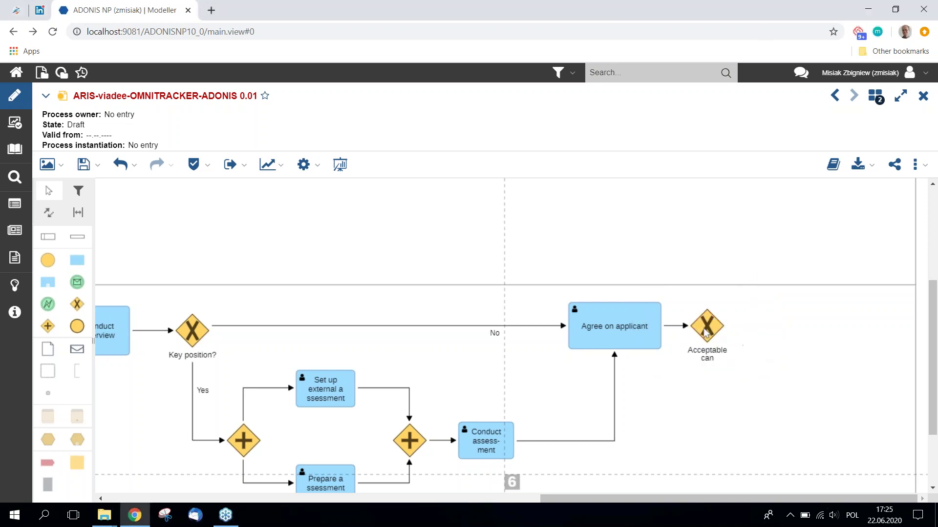
left_click(705, 332)
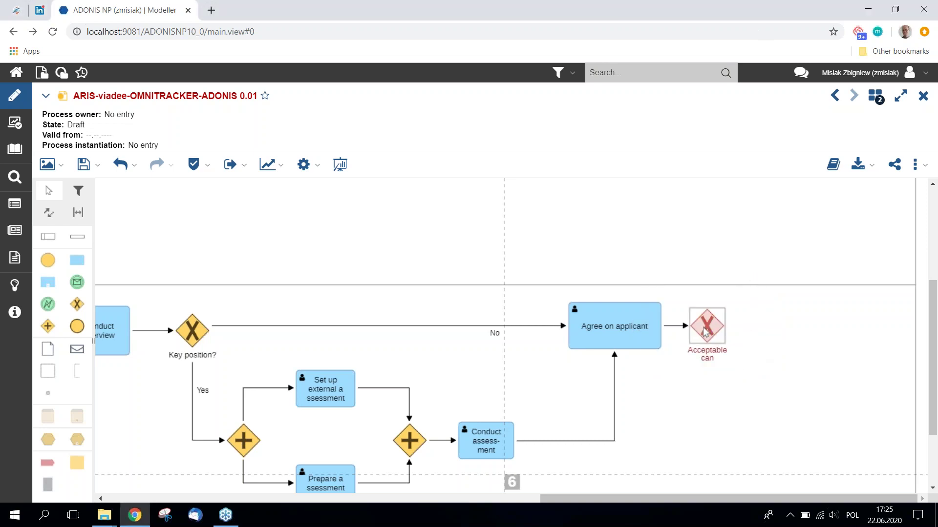
double_click(704, 333)
left_click(433, 181)
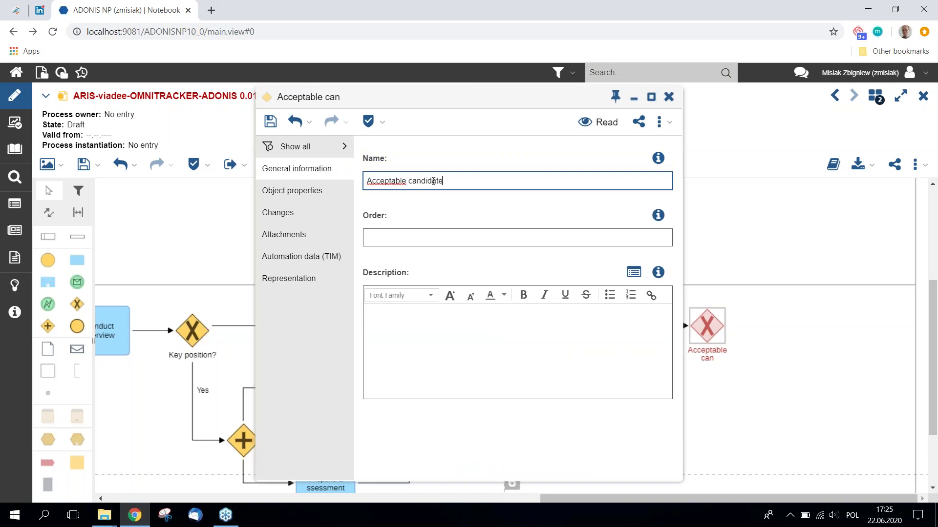
type("?")
key("Return")
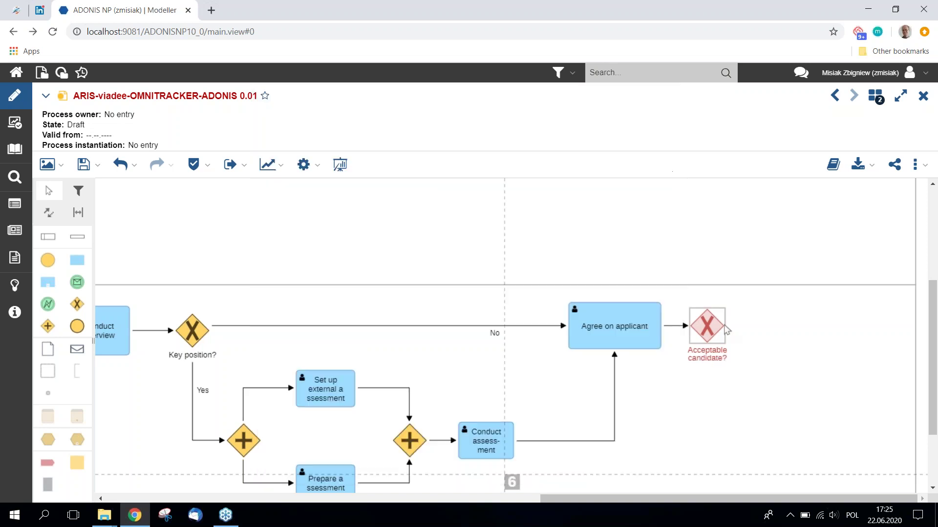
Add a task named "Send acceptance" after the Acceptable candidate? gateway and convert it to a send task
mouse_move(717, 331)
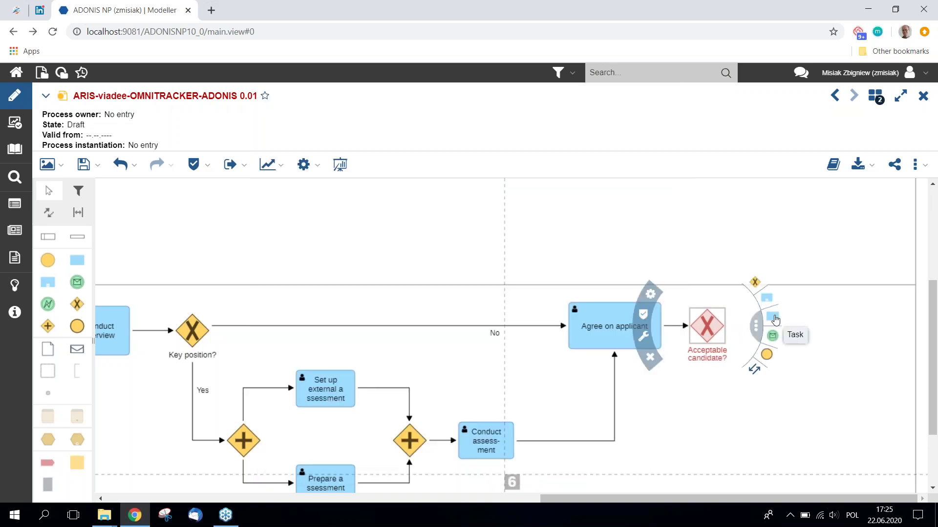
left_click(775, 320)
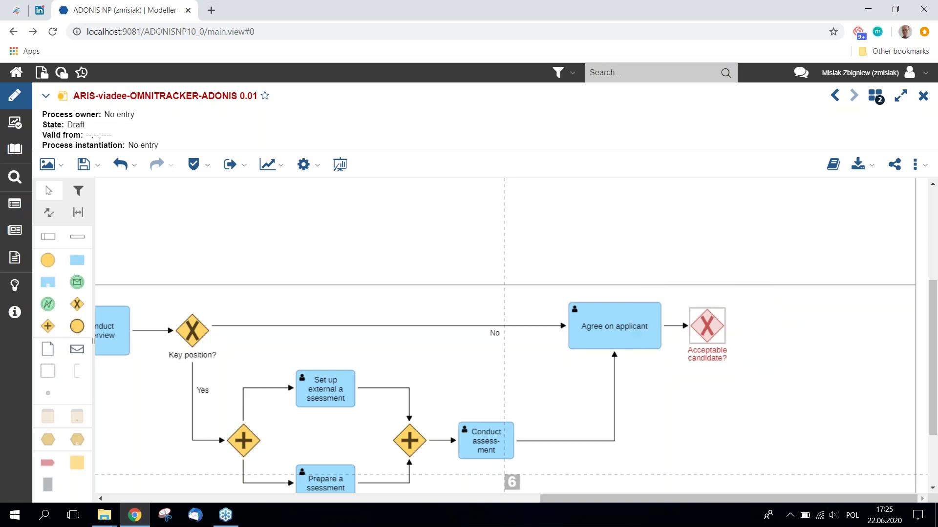
type("Send ac")
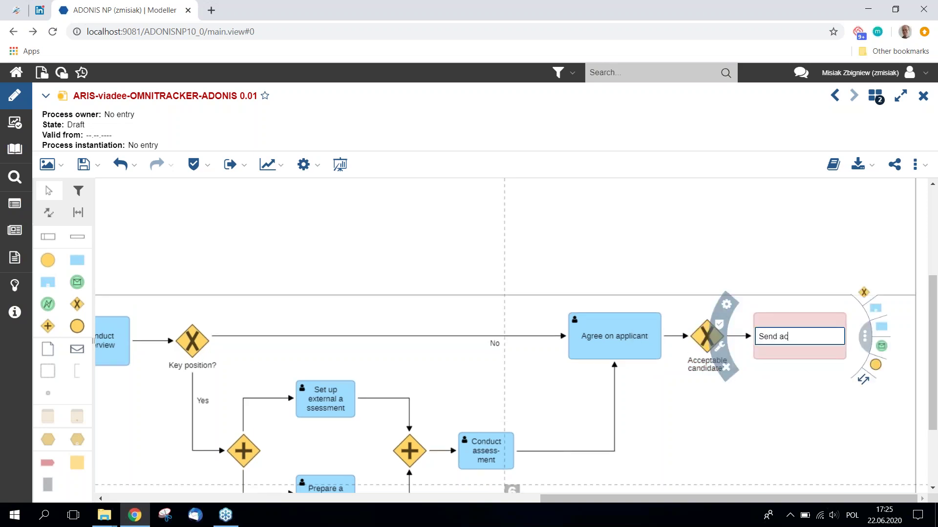
type("ceptance")
key("Return")
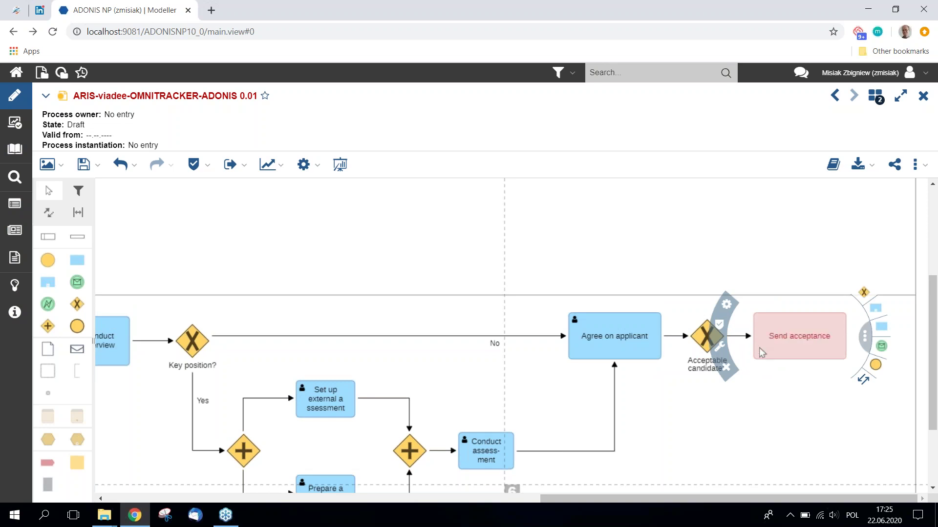
left_click(719, 348)
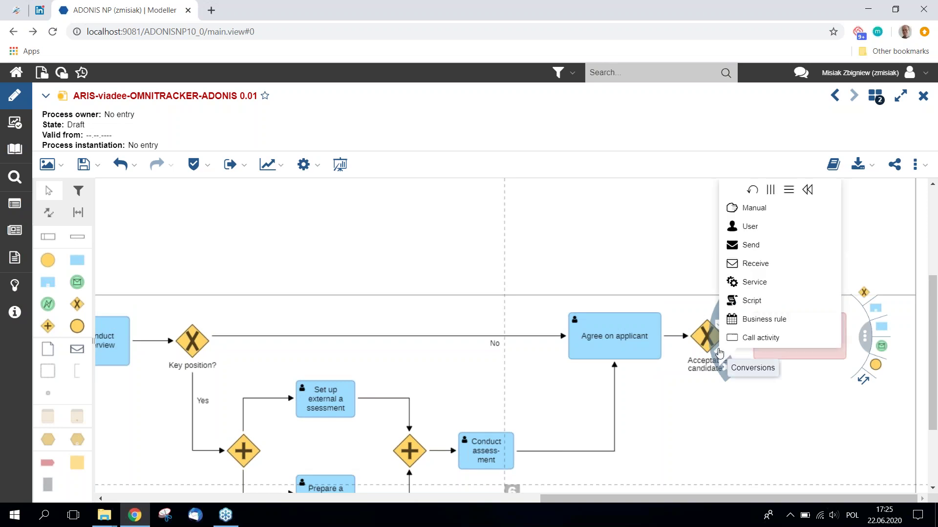
left_click(750, 247)
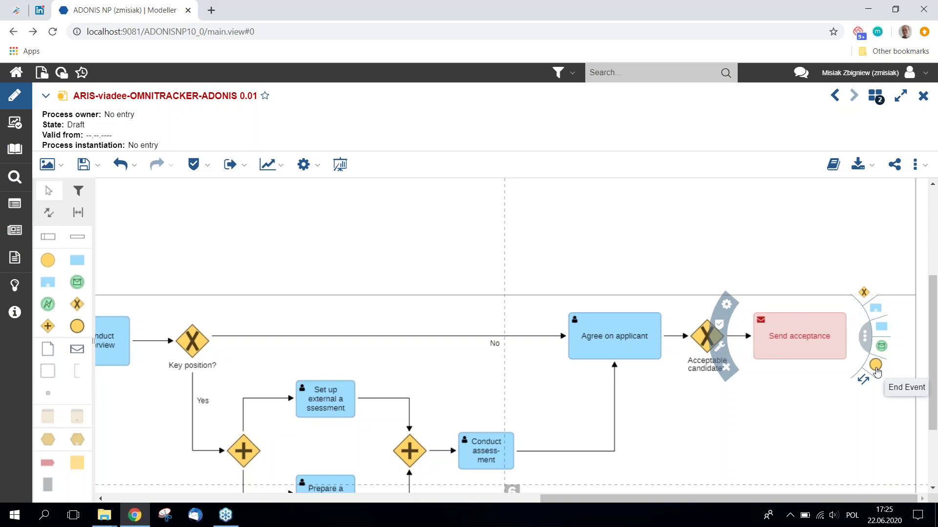
Add an end event named "Applicant hired" after the Send acceptance task
left_click(876, 368)
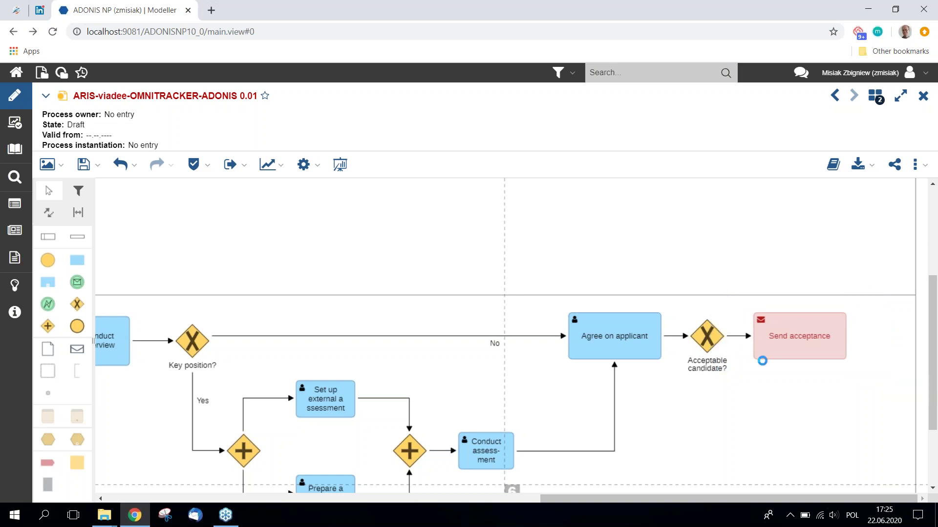
type("Applicant hired")
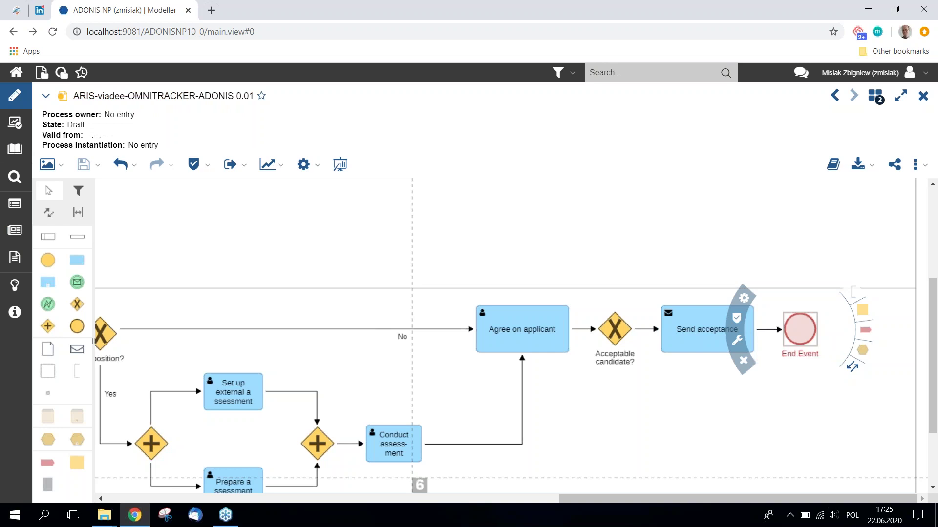
key("Return")
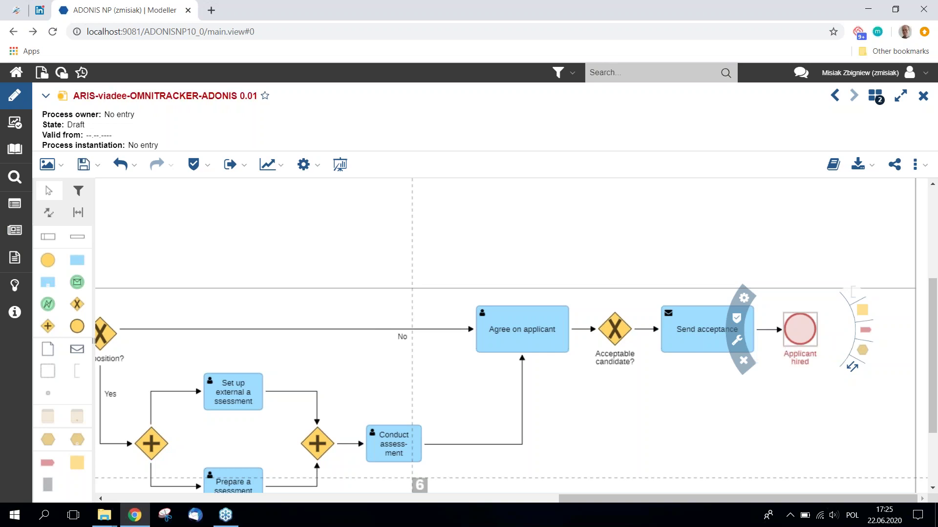
Name the sequence flow from the Acceptable candidate? gateway to Send acceptance "Yes"
left_click(645, 330)
double_click(644, 331)
type("Yes")
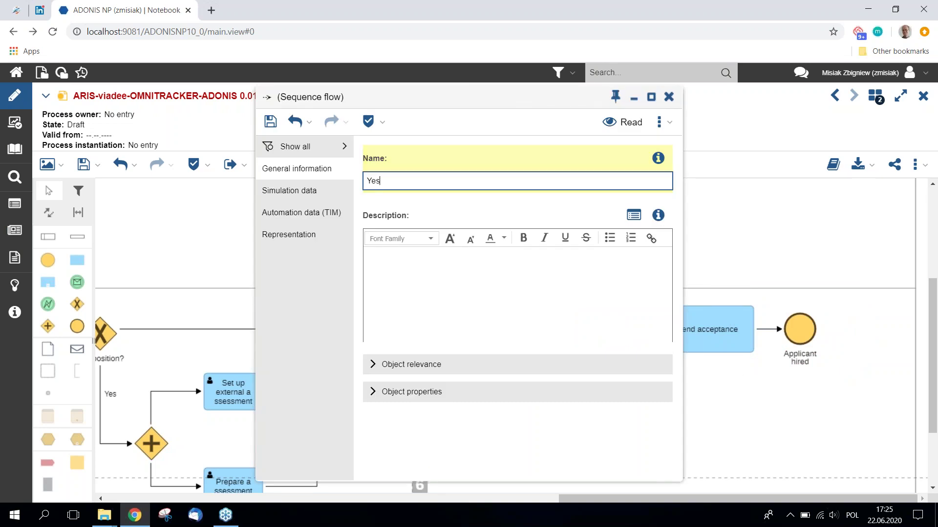
key("Return")
Add a send task named "Send rejection" below Send acceptance, connected from the Acceptable candidate? gateway
left_click(624, 335)
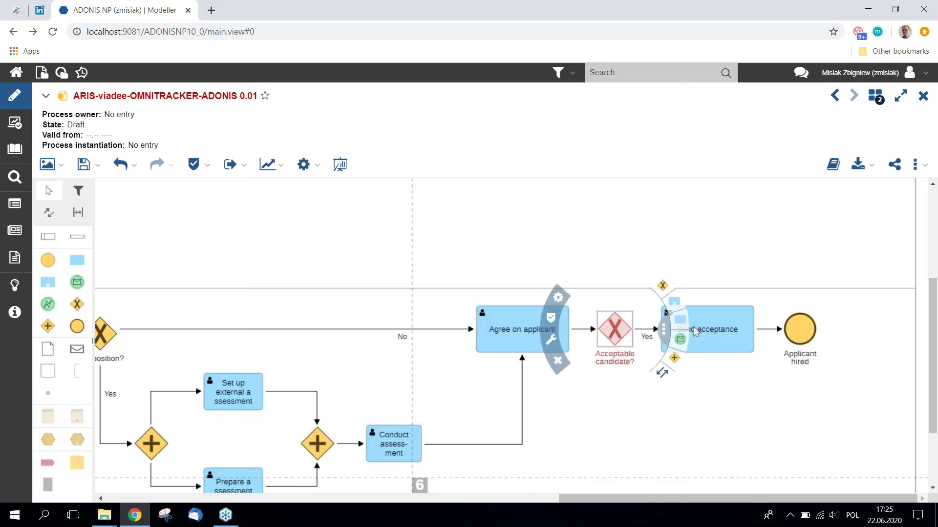
left_click_drag(681, 325, 711, 415)
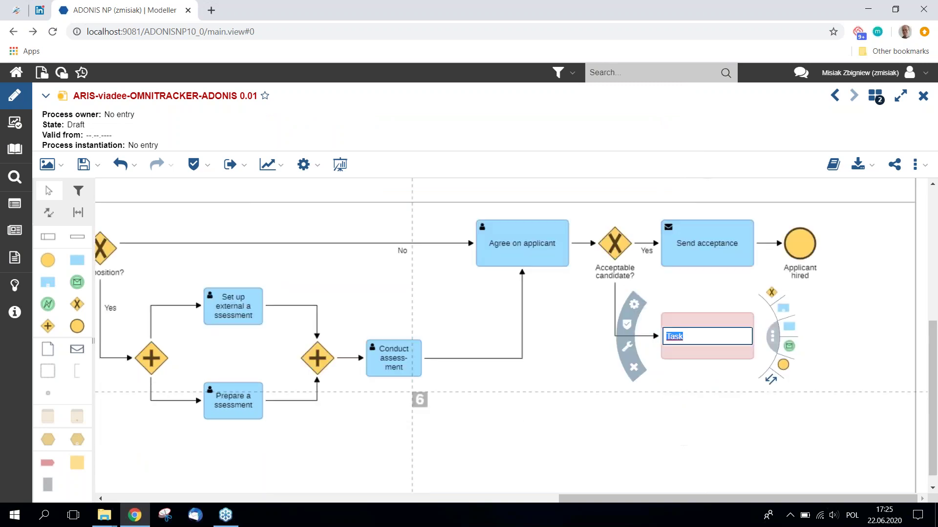
type("Send")
key("Return")
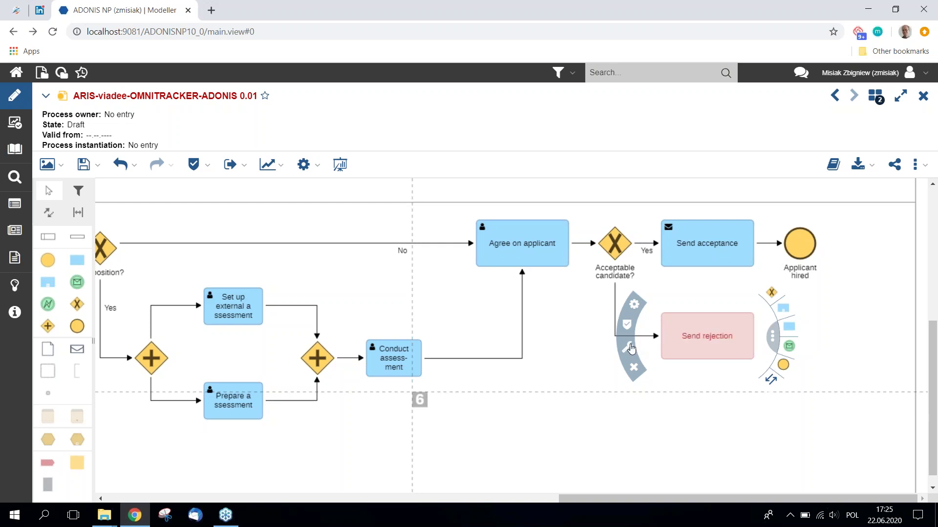
left_click(630, 348)
left_click(662, 243)
Add an end event named "Applicant rejected" after the Send rejection task
left_click(783, 365)
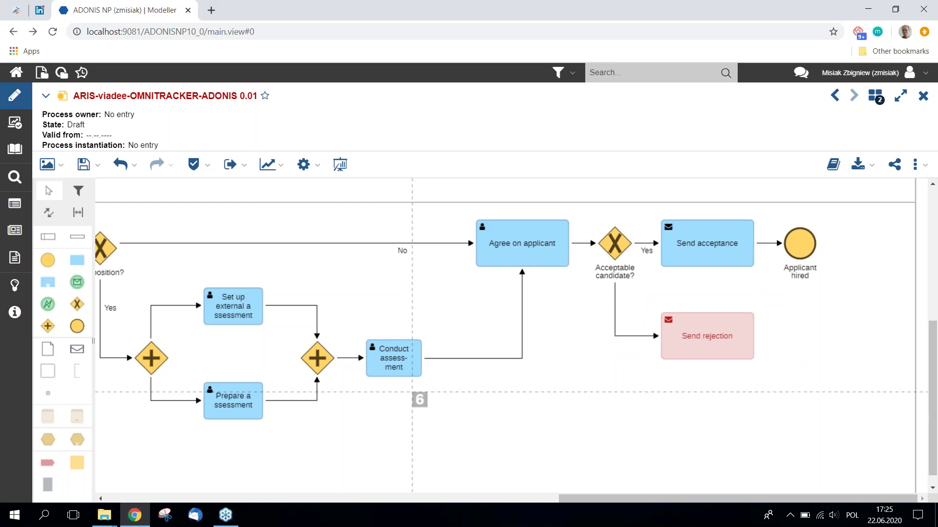
type("Ap")
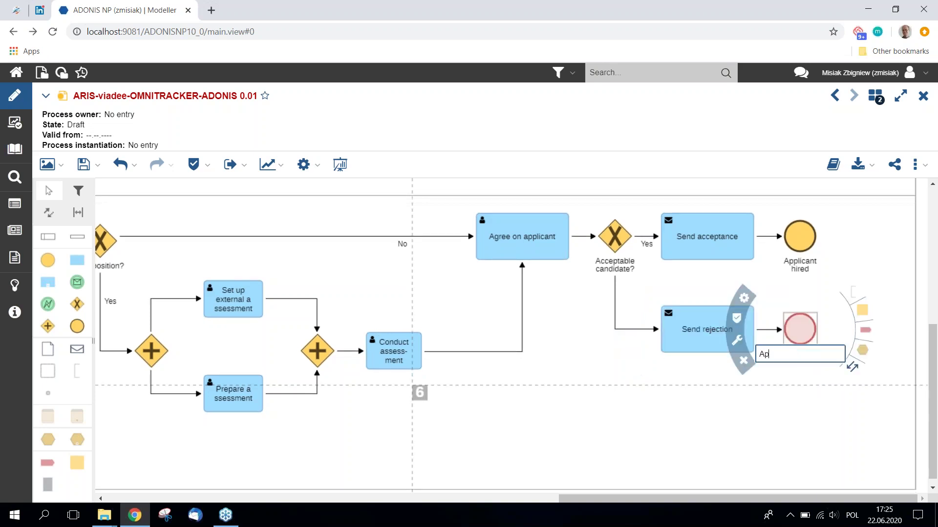
type("plicant rejected")
key("Return")
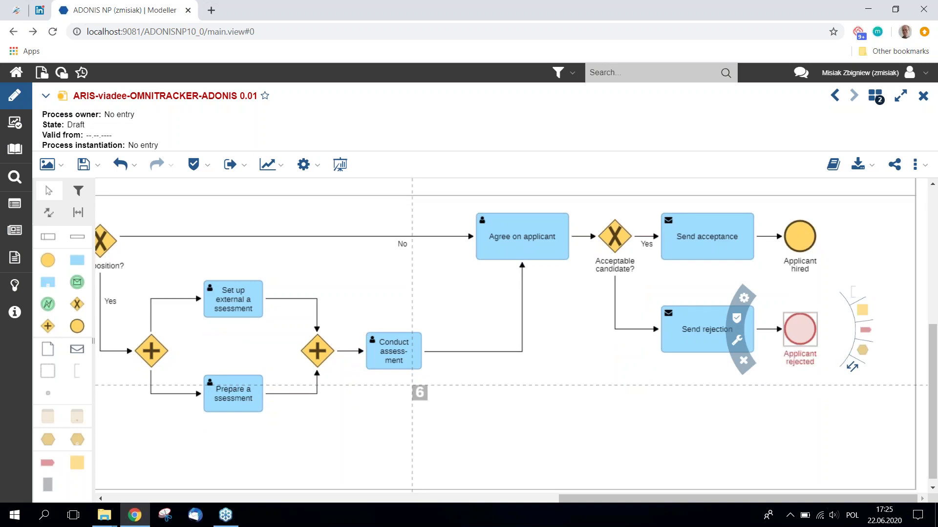
Name the sequence flow from the Acceptable candidate? gateway to Send rejection "No" and save the model
left_click(616, 299)
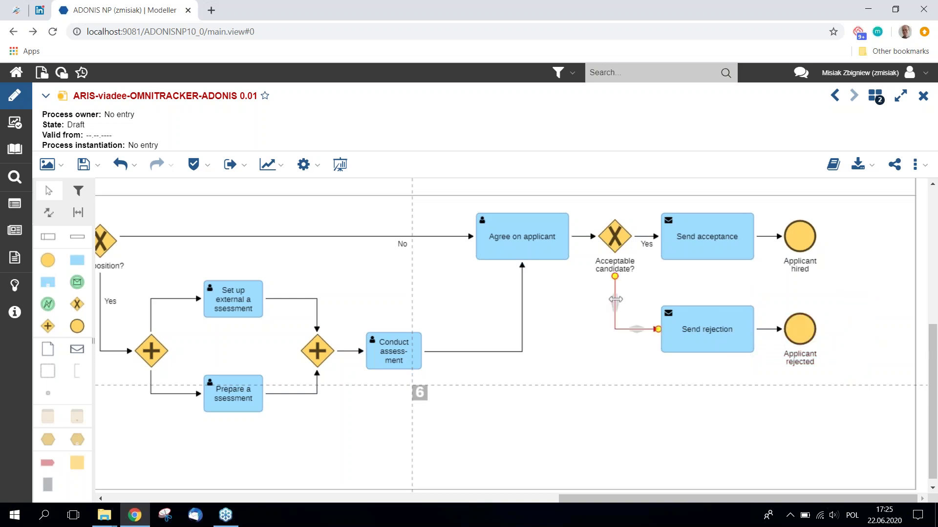
double_click(616, 300)
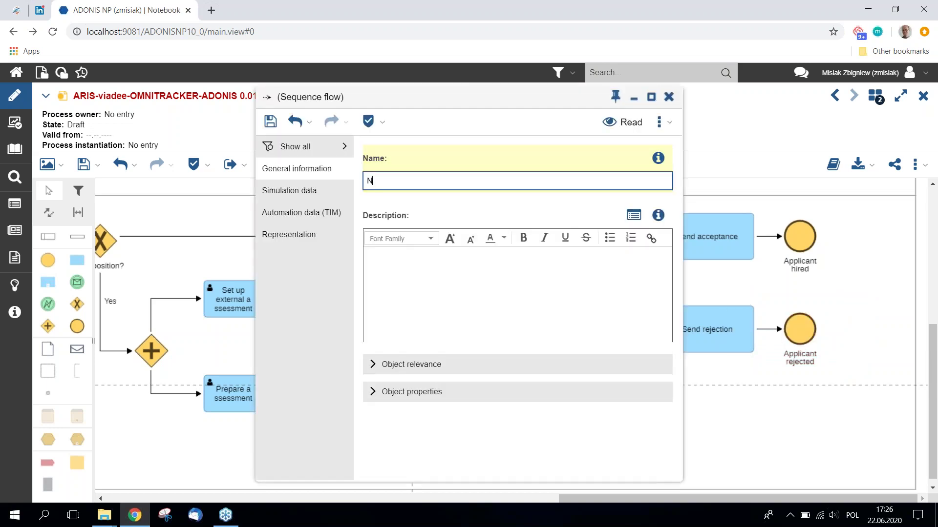
key("Escape")
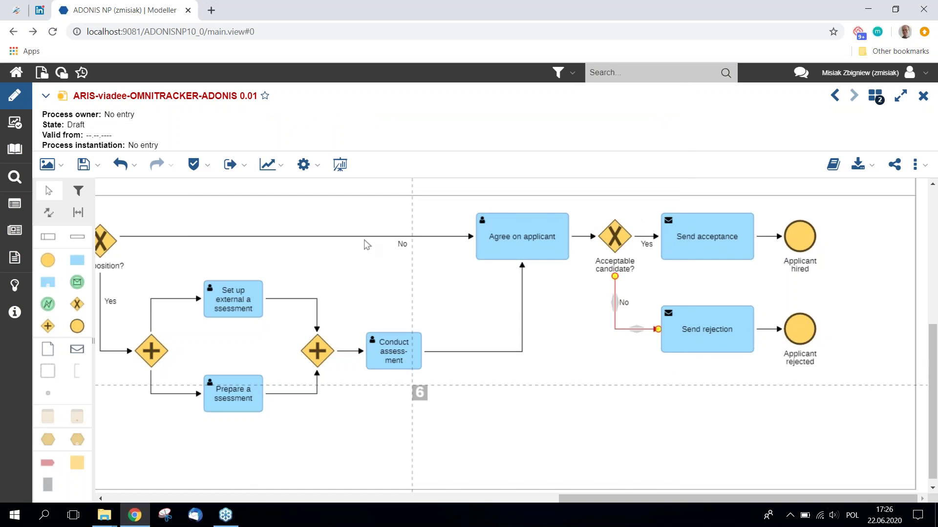
left_click(89, 168)
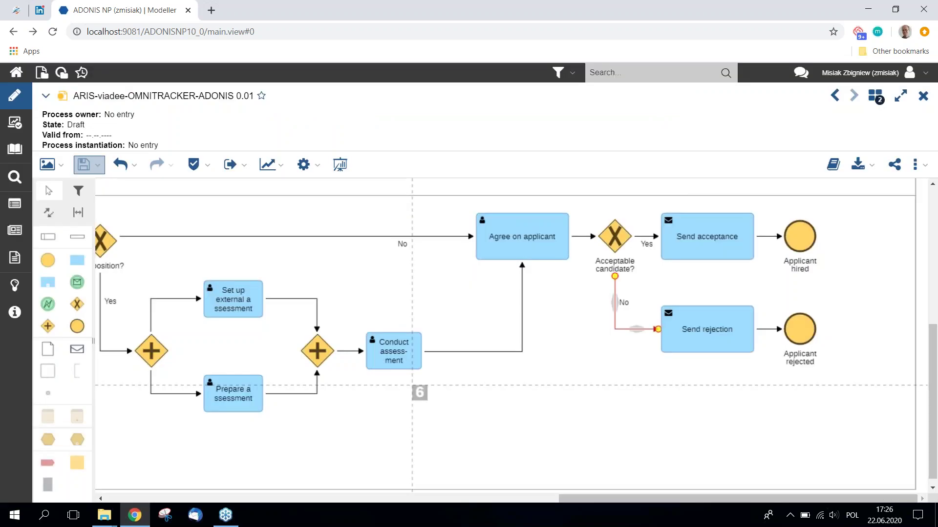
Shrink the Recruitment lane and the EU Bank pool so they end just below the lowest tasks, and save the model
left_click(433, 191)
scroll(433, 191, "down", 5)
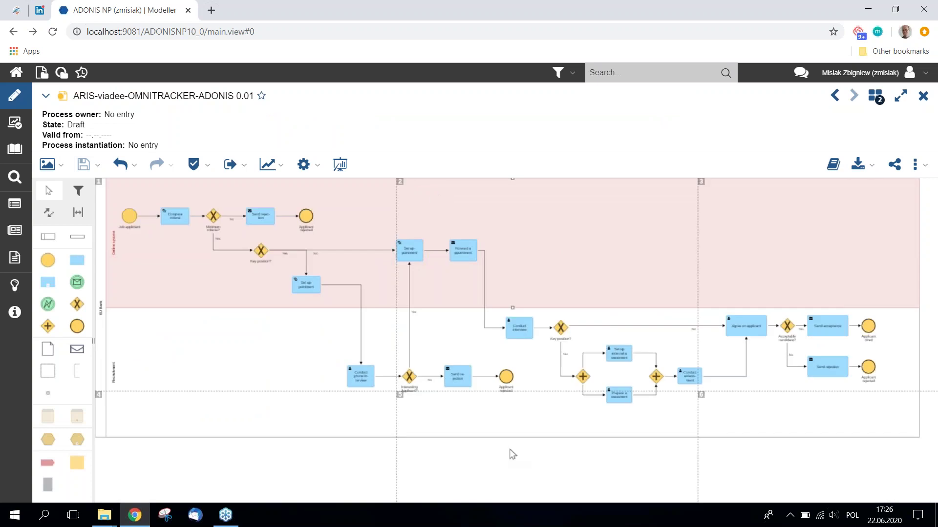
left_click(575, 484)
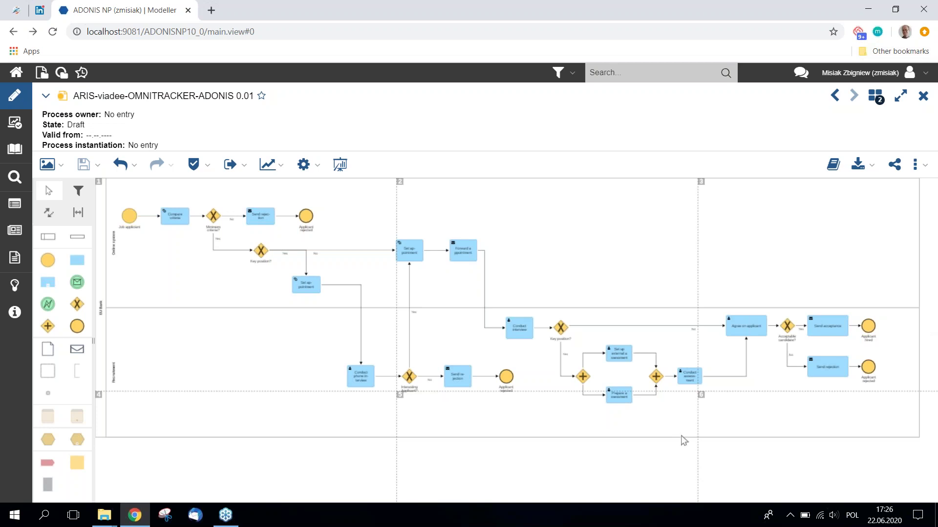
left_click_drag(696, 440, 669, 418)
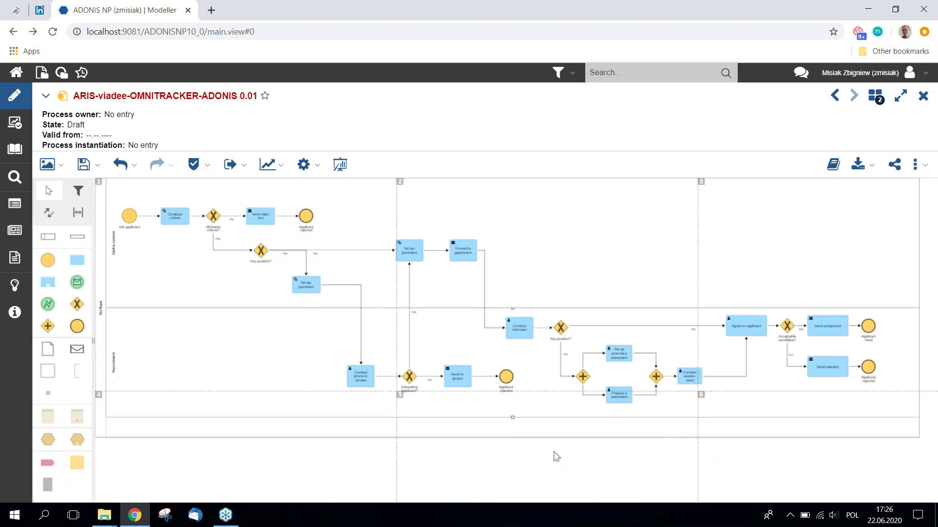
left_click(408, 431)
left_click_drag(304, 428, 101, 196)
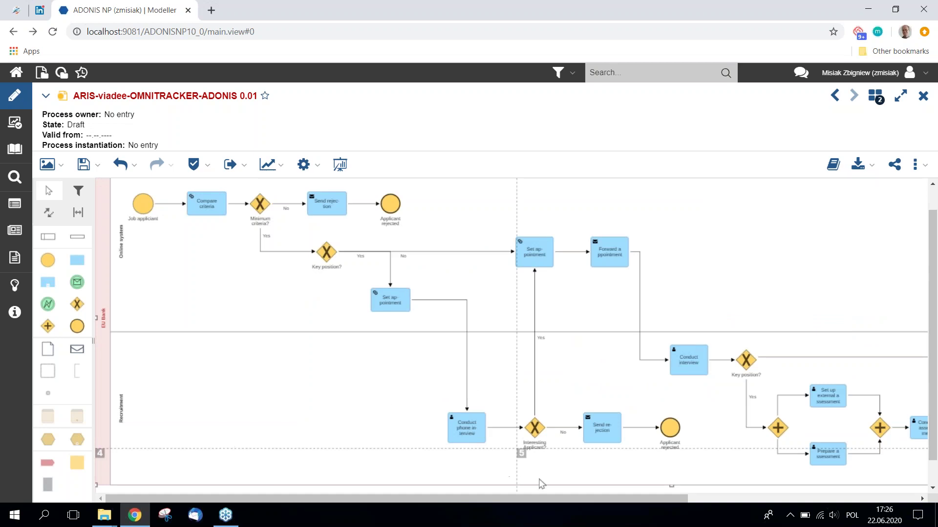
left_click_drag(561, 500, 771, 497)
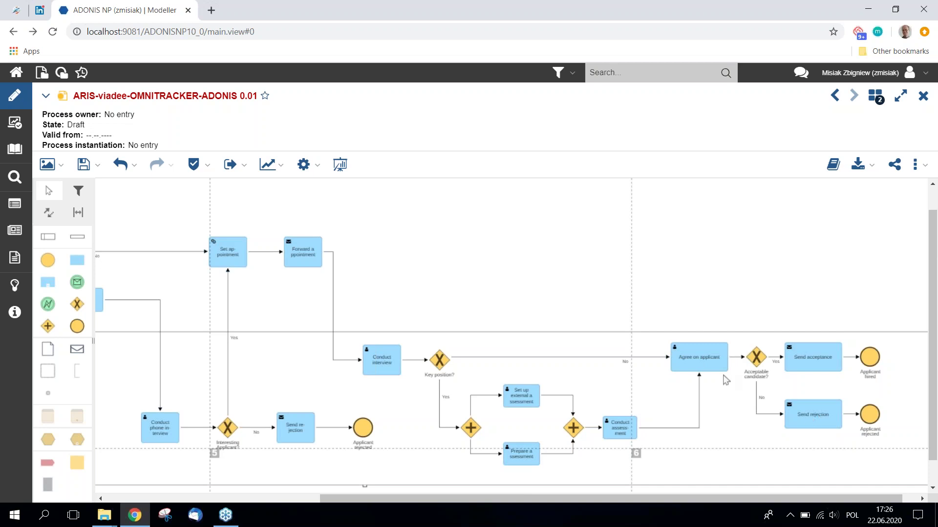
left_click(83, 167)
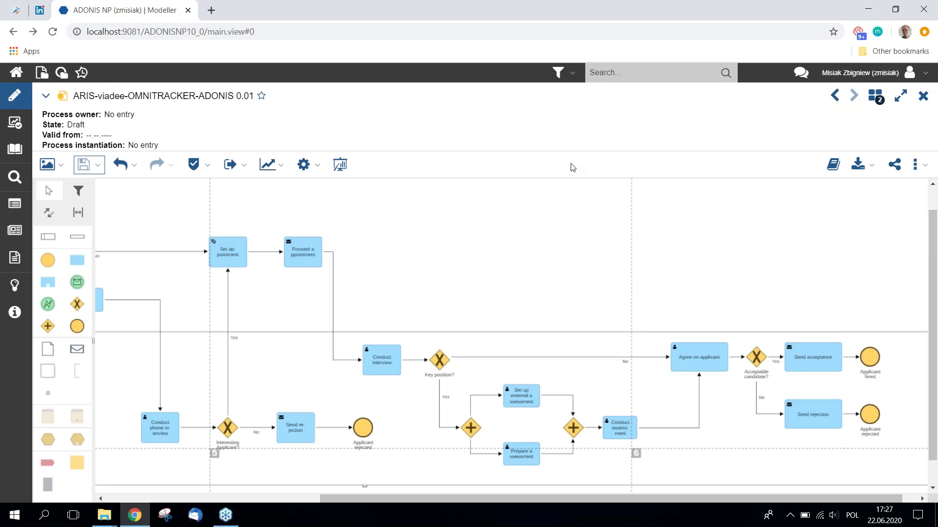
In the Visio drawing, examine the final part of the process from Agree on applicant to its end events
left_click_drag(350, 296, 898, 435)
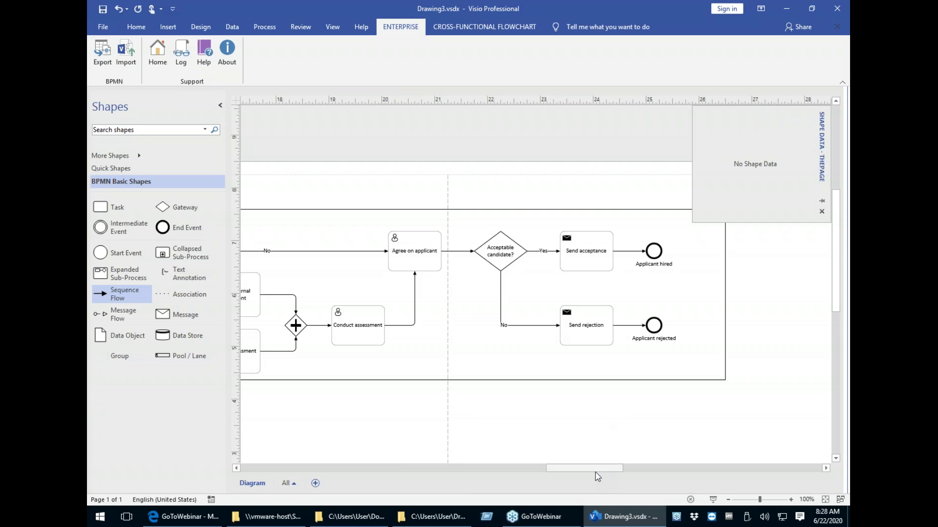
left_click_drag(596, 473, 605, 476)
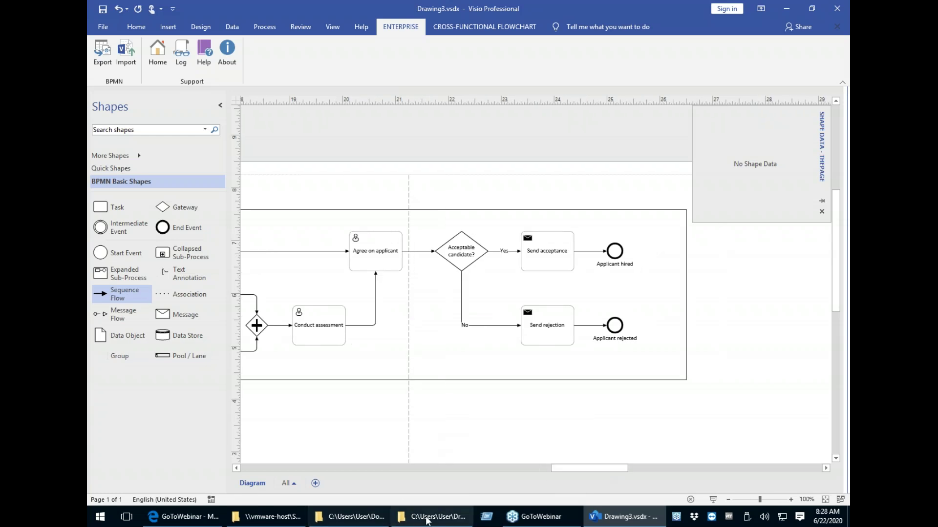
Open Cardanit-KnowProcess-Signavio-CaseAgile.bpmn from the 2020-06-22 Live folder in BPMN View and enlarge the diagram
mouse_move(426, 521)
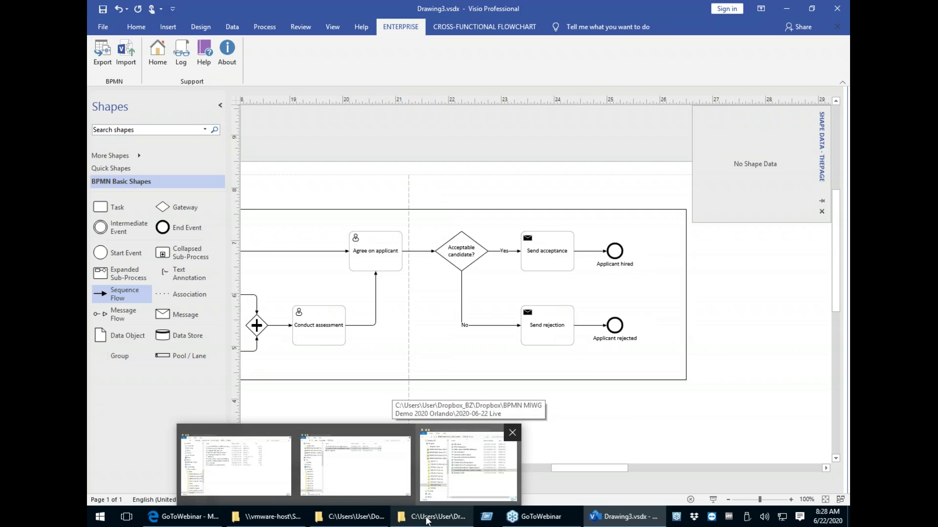
left_click(433, 521)
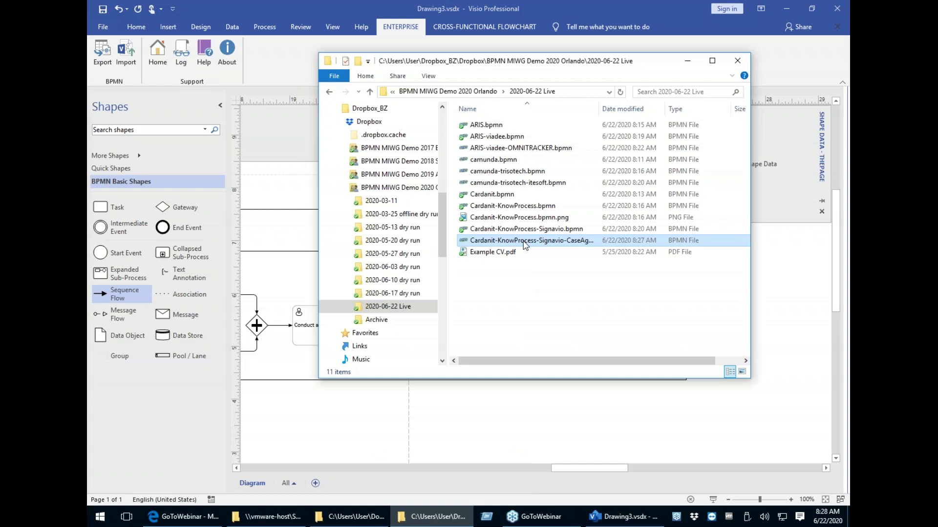
double_click(525, 245)
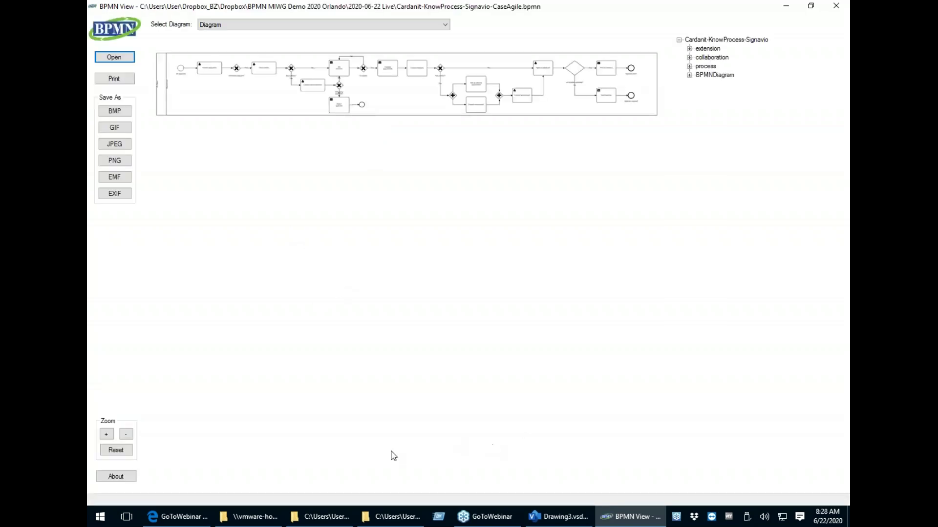
left_click(107, 435)
left_click(107, 436)
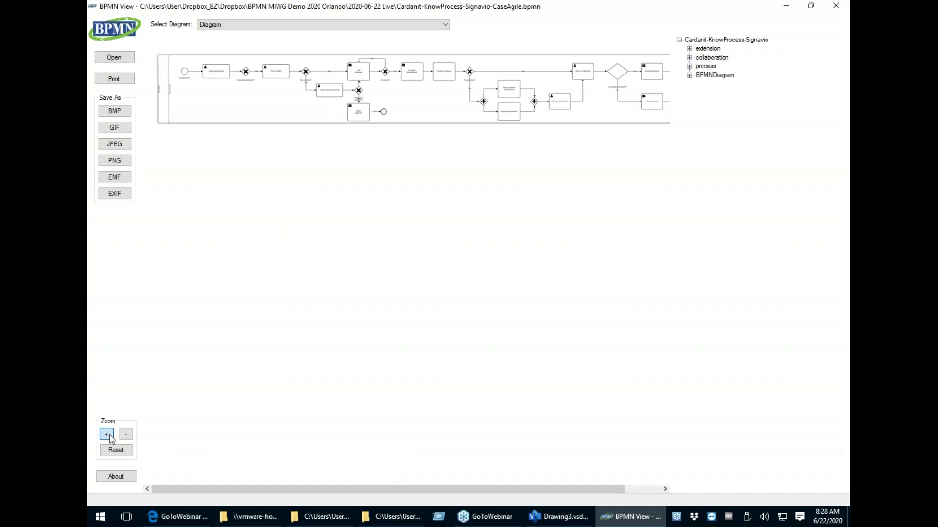
left_click(107, 434)
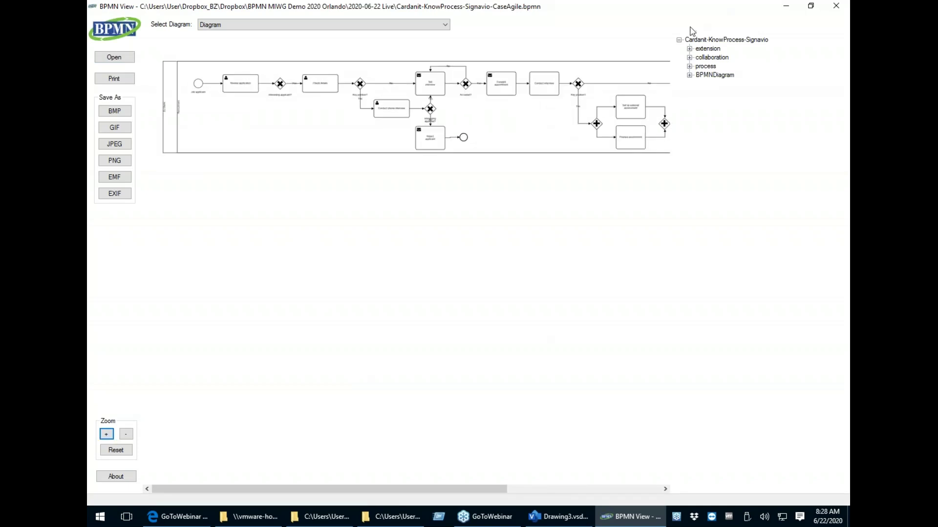
Inspect individual tasks of the exported diagram and their element details, from Check details through Reject applicant to Send rejection
left_click(631, 112)
left_click(631, 137)
left_click(544, 84)
left_click(435, 141)
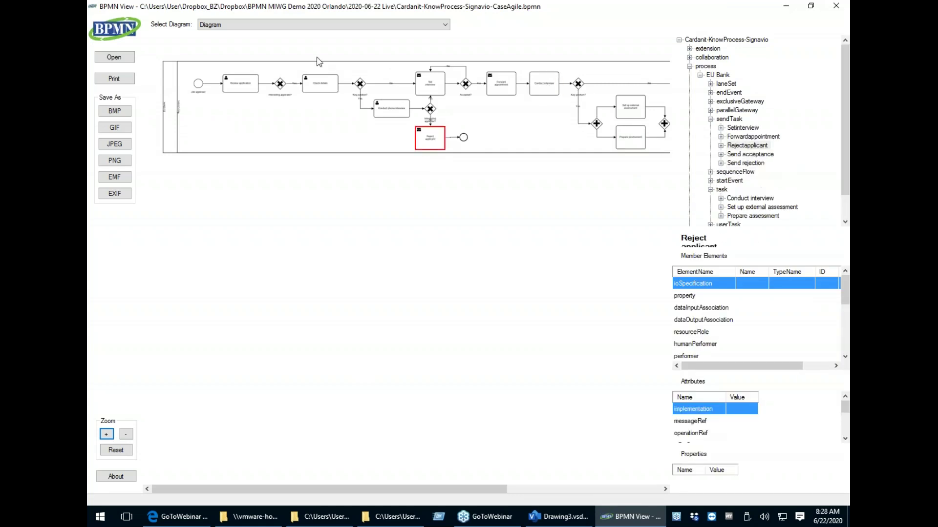
left_click(318, 87)
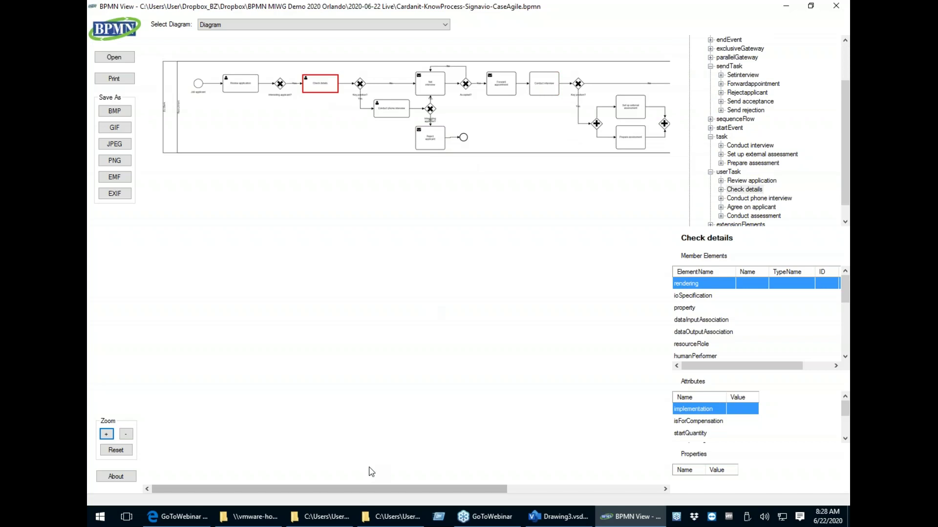
left_click_drag(375, 491, 527, 490)
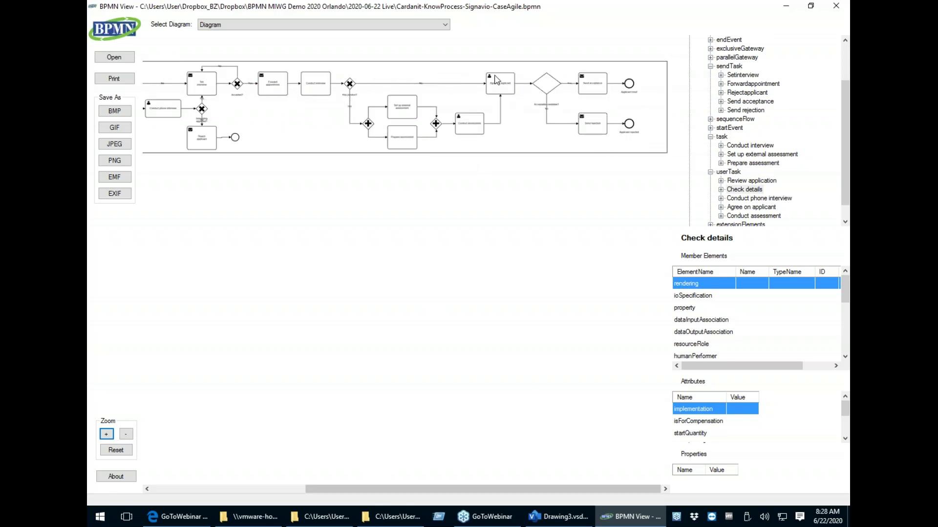
left_click(493, 87)
left_click(469, 123)
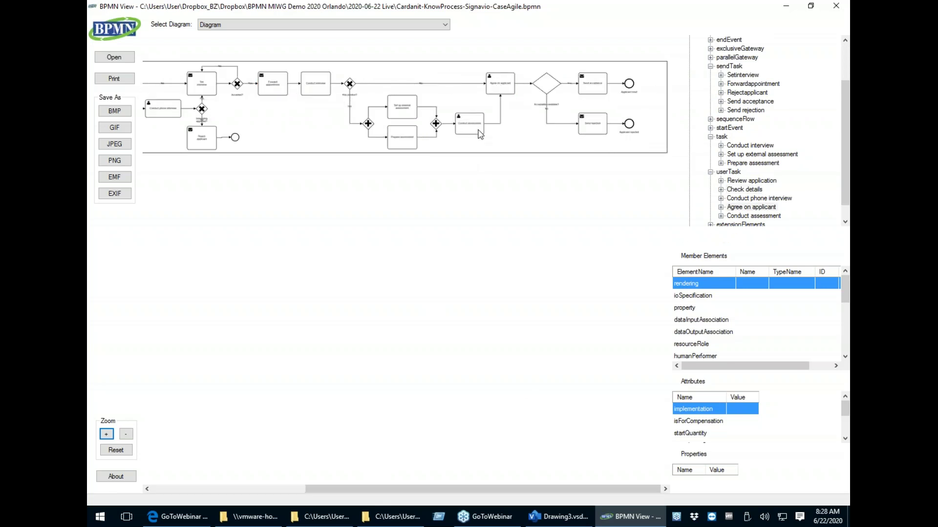
left_click(592, 124)
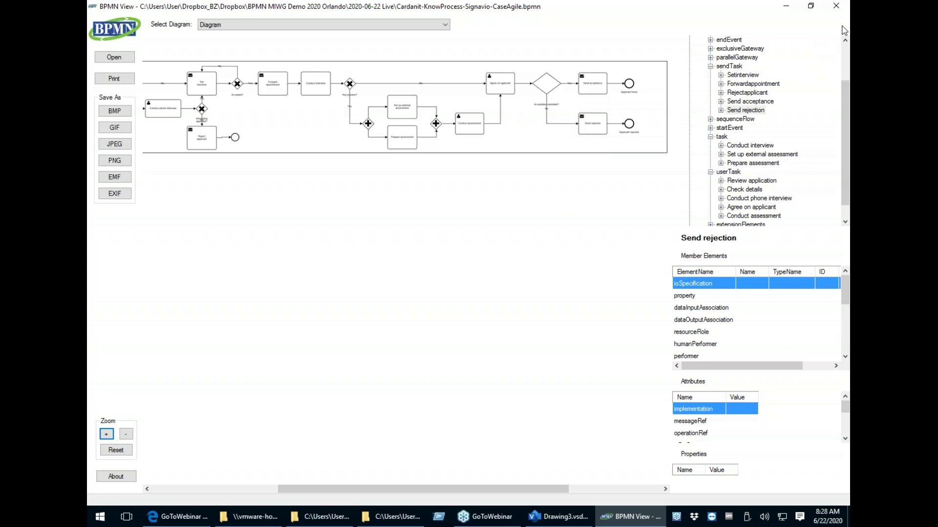
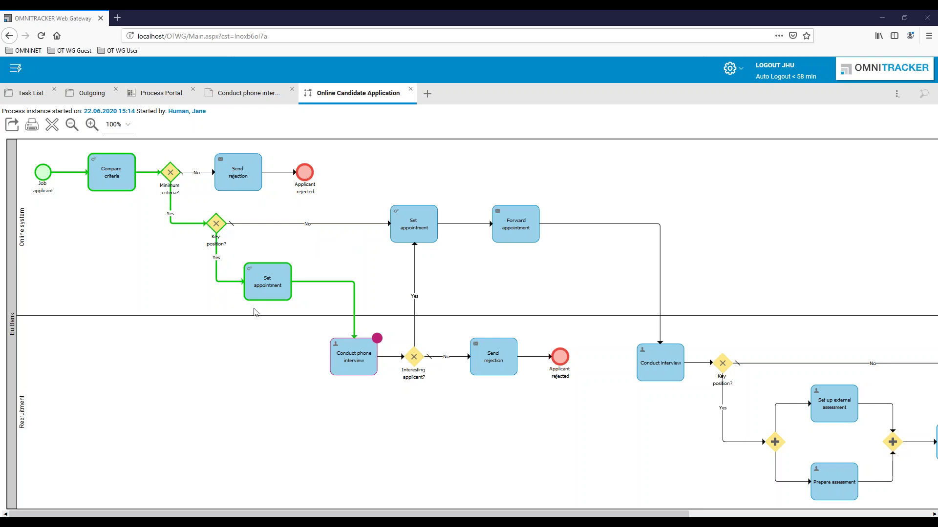
In OMNITRACKER, submit the Conduct phone interview task with the comment "not an interesting candidate", and open the Outgoing folder
mouse_move(287, 299)
mouse_move(348, 369)
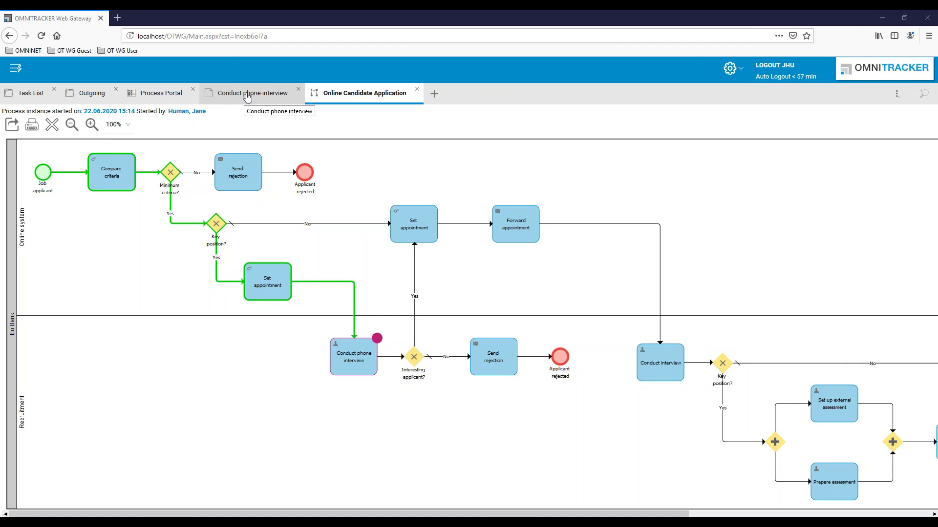
left_click(247, 97)
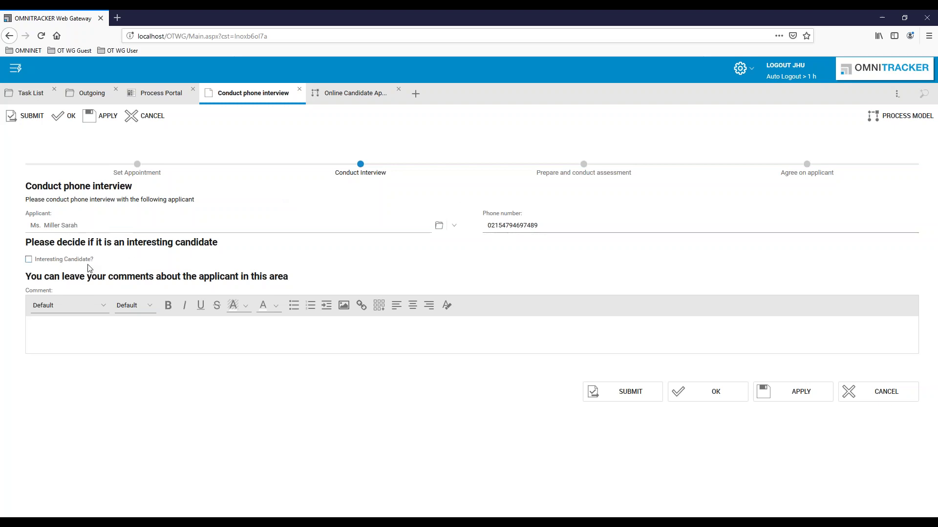
left_click(121, 338)
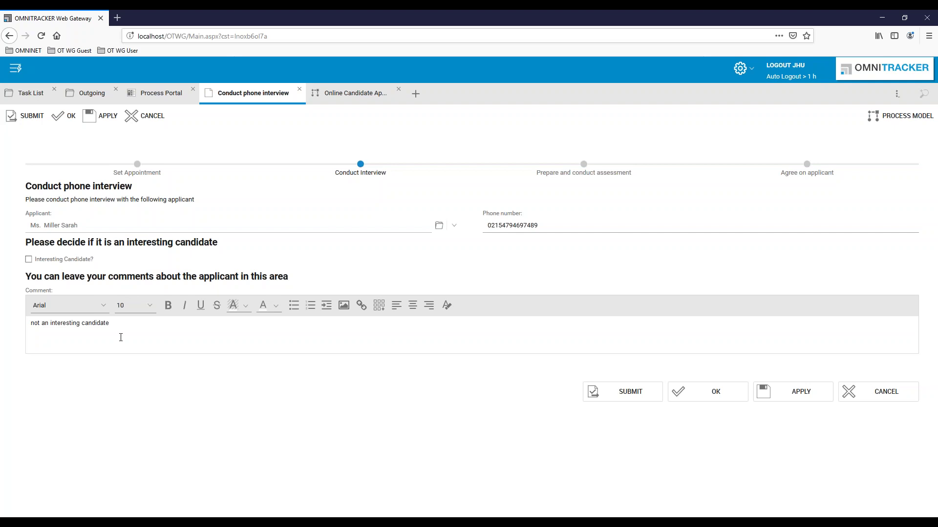
left_click(602, 390)
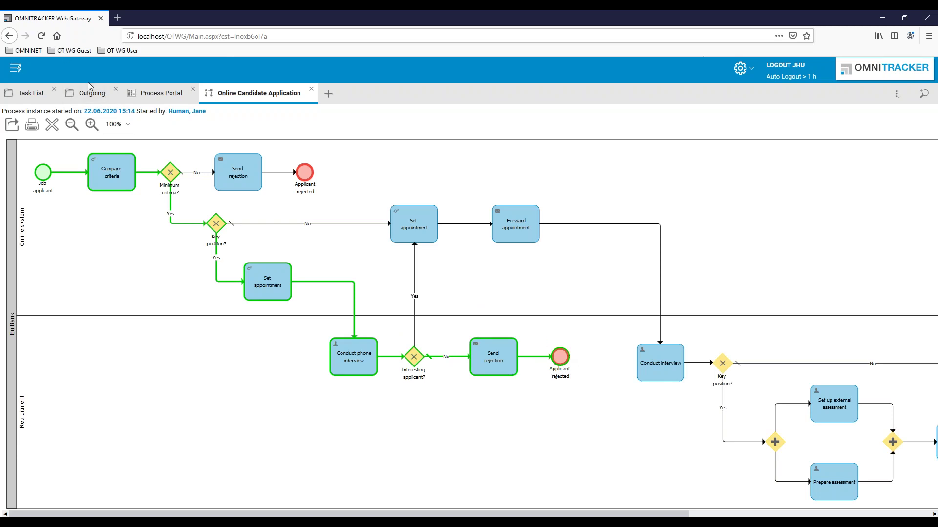
left_click(94, 95)
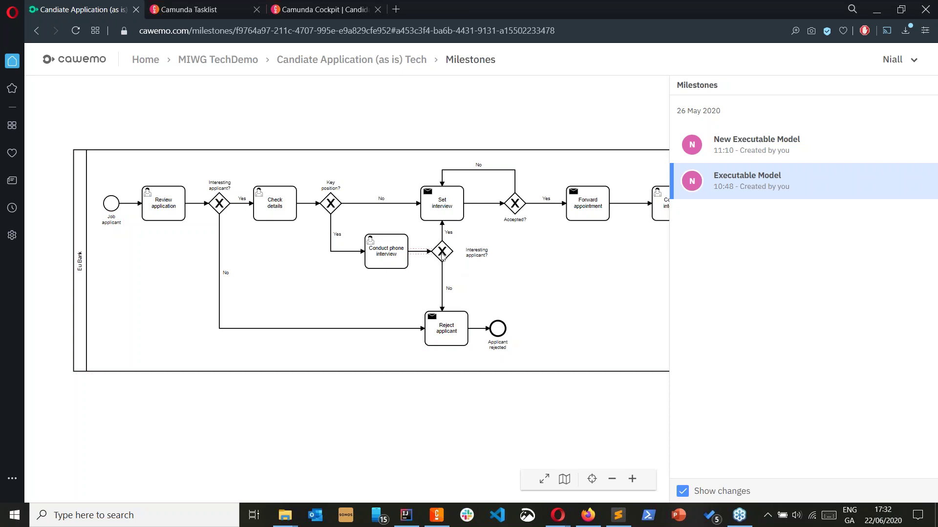
In Cawemo, compare the New Executable Model milestone with Executable Model and examine the changes at the Compare criteria task
left_click(723, 145)
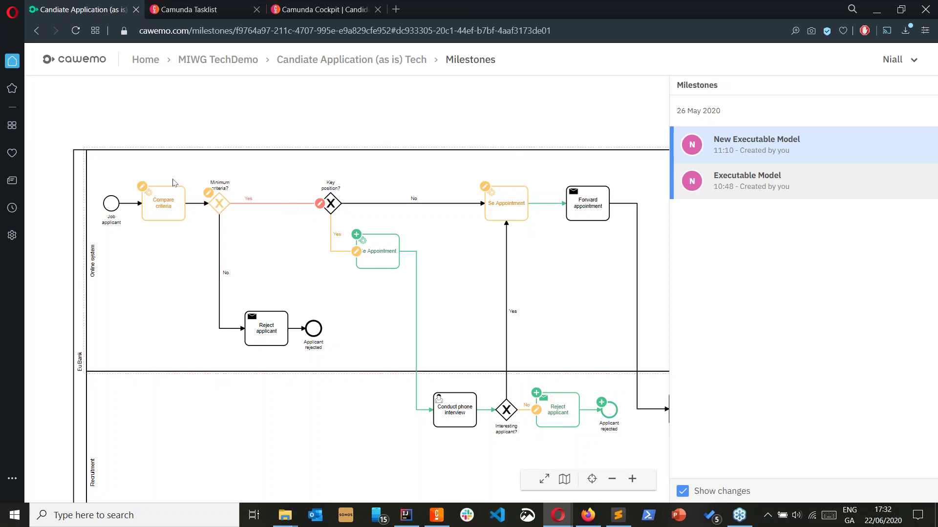
mouse_move(184, 193)
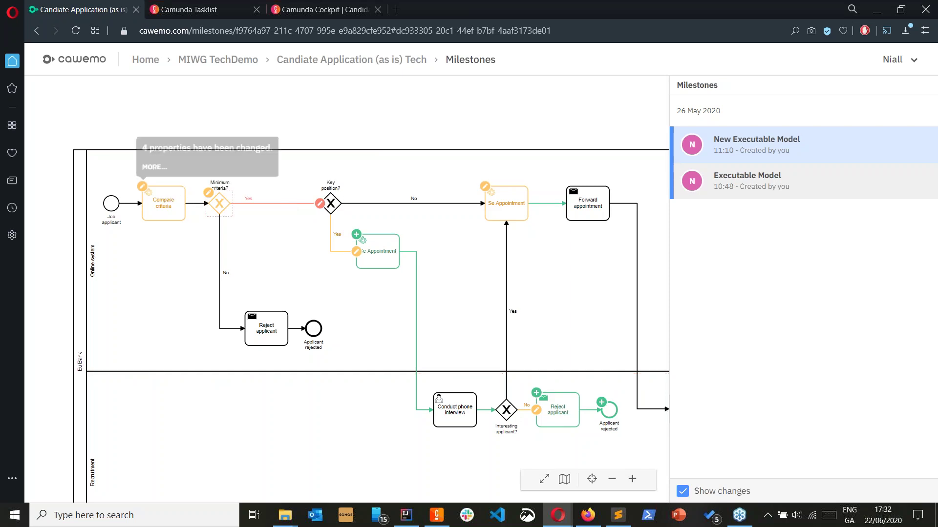
Switch to Camunda Tasklist and examine the diagram and form of the Conduct phone interview task
left_click(212, 16)
left_click(303, 167)
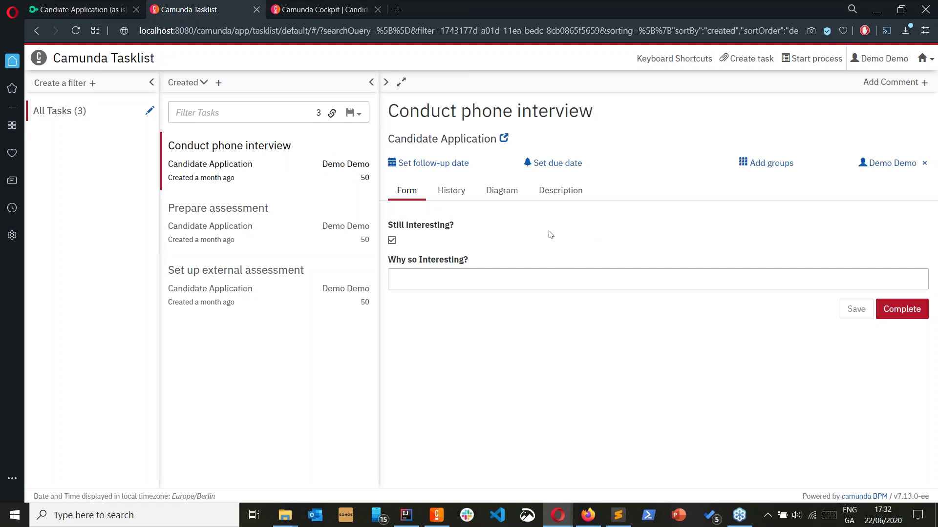
left_click(501, 191)
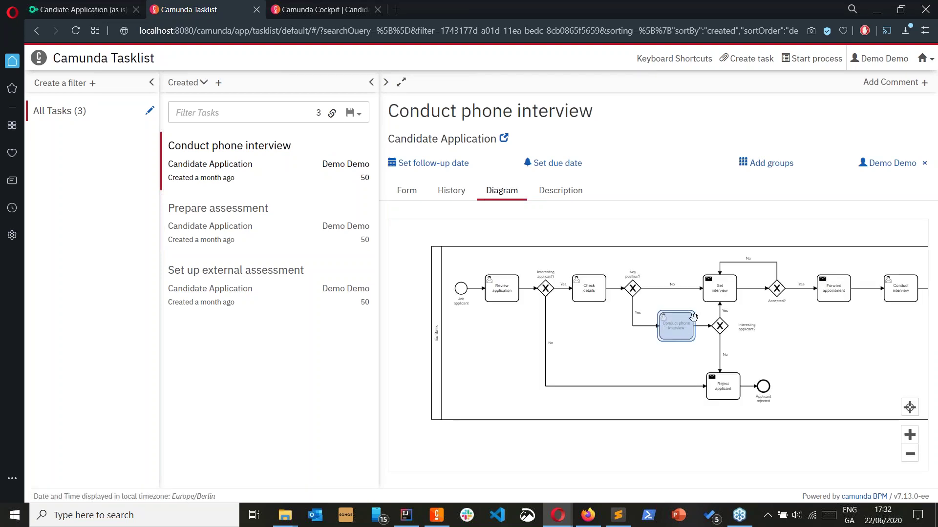
scroll(693, 317, "up", 5)
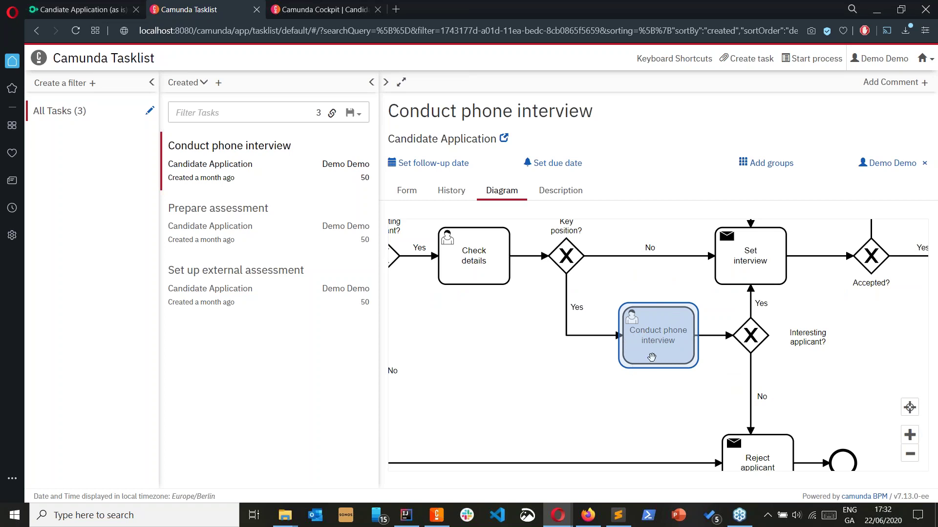
left_click(407, 191)
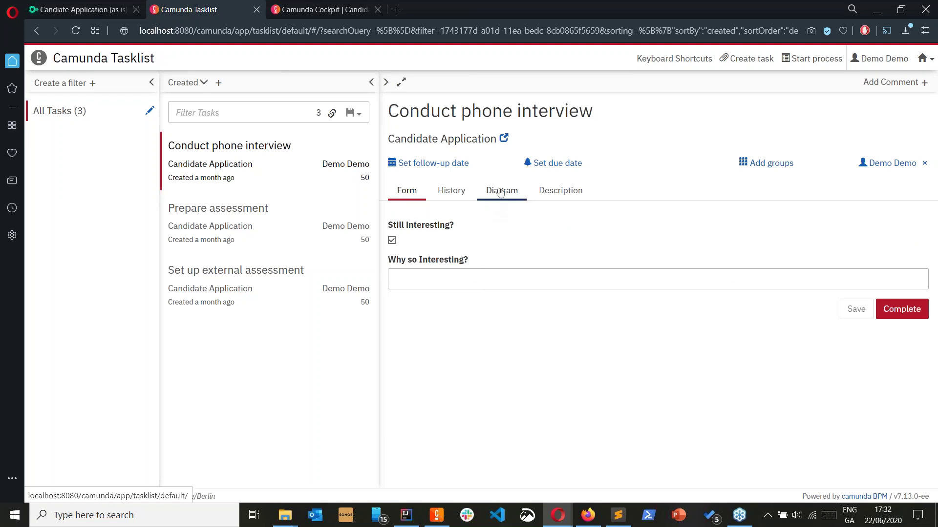
Switch to Camunda Cockpit and display definition version 2 of the Candidate Application process
left_click(322, 9)
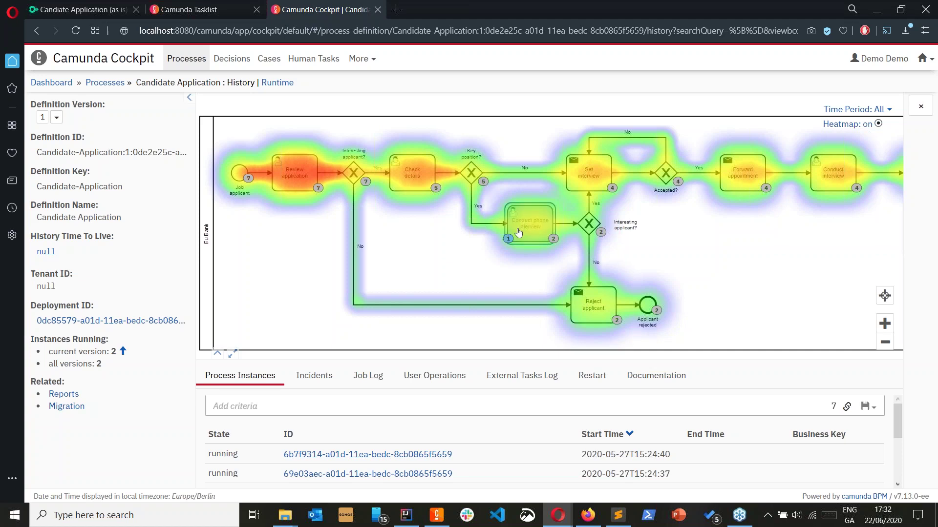
left_click(55, 118)
left_click(46, 138)
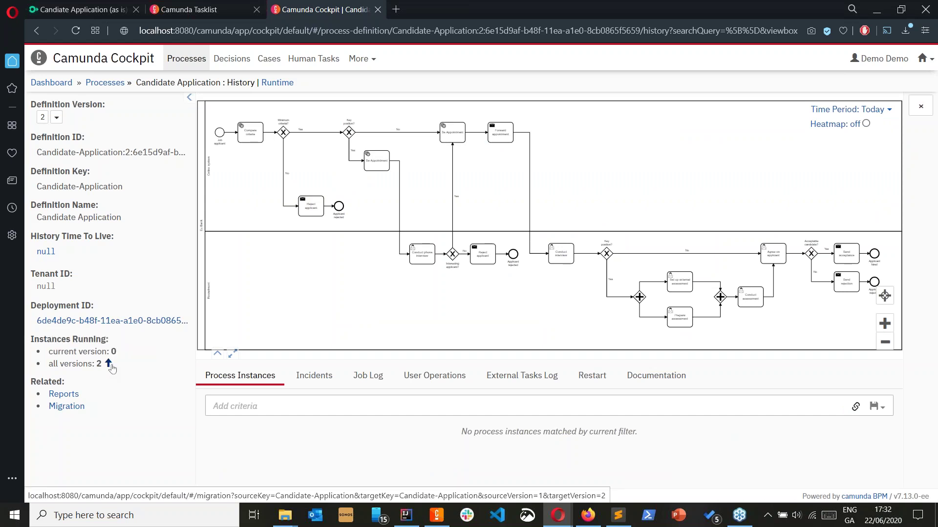
Set up a migration of Candidate-Application from version 1 to version 2 and show the migration plan for Conduct phone interview
left_click(109, 365)
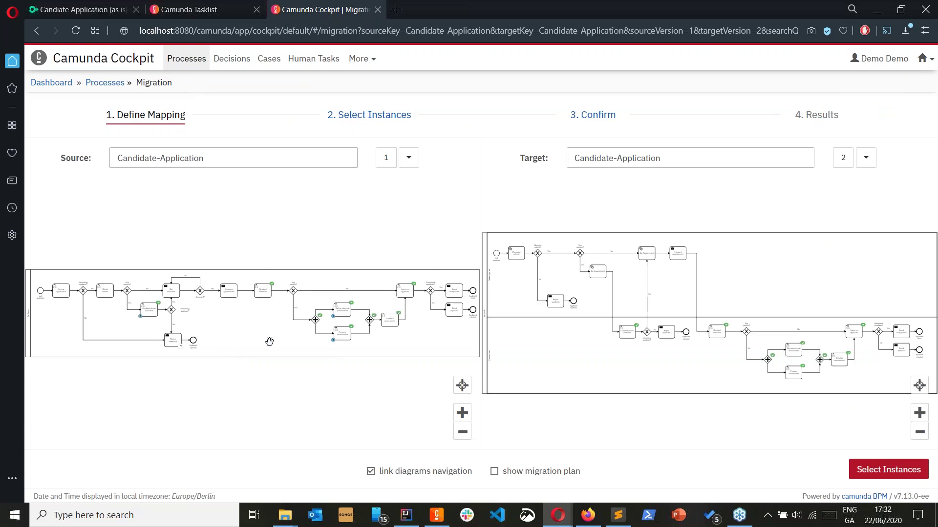
left_click(494, 471)
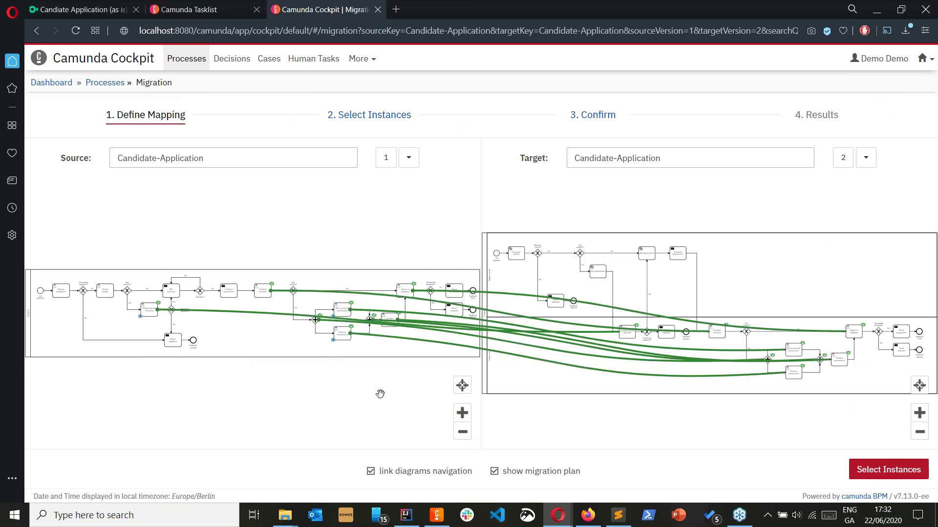
left_click(494, 471)
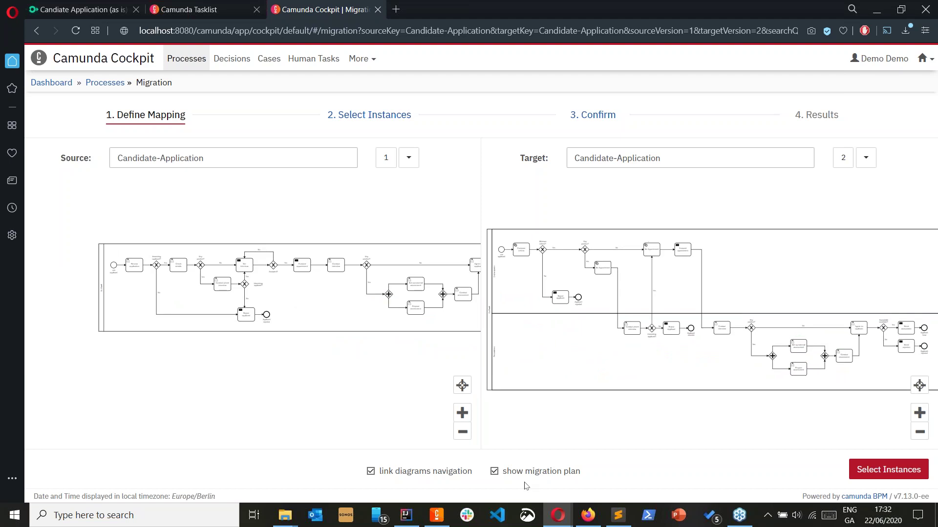
left_click(225, 291)
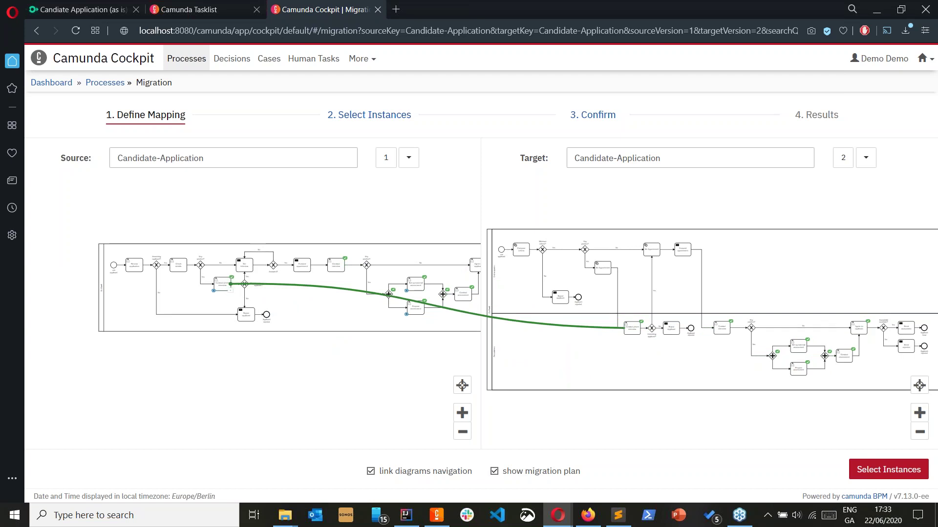
Select all running instances and execute their migration with Asynchronous turned off
left_click(875, 470)
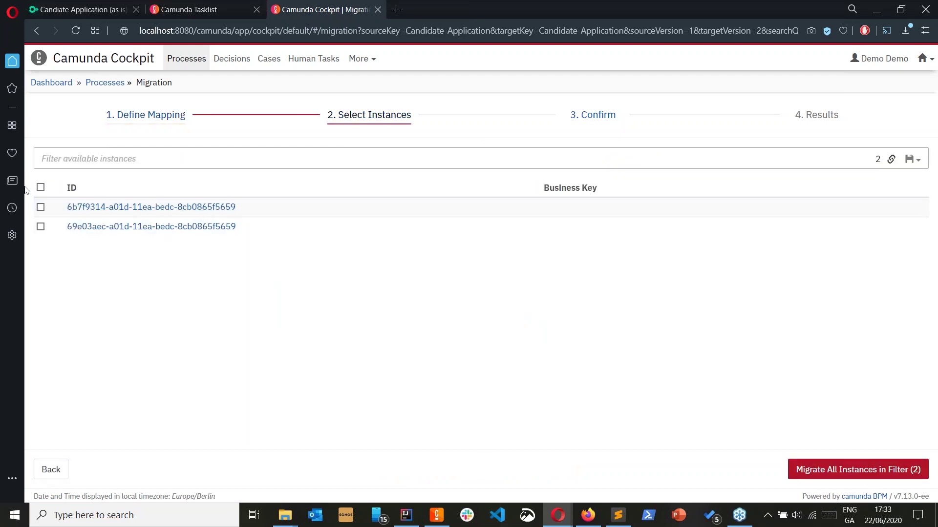
left_click(40, 187)
left_click(815, 469)
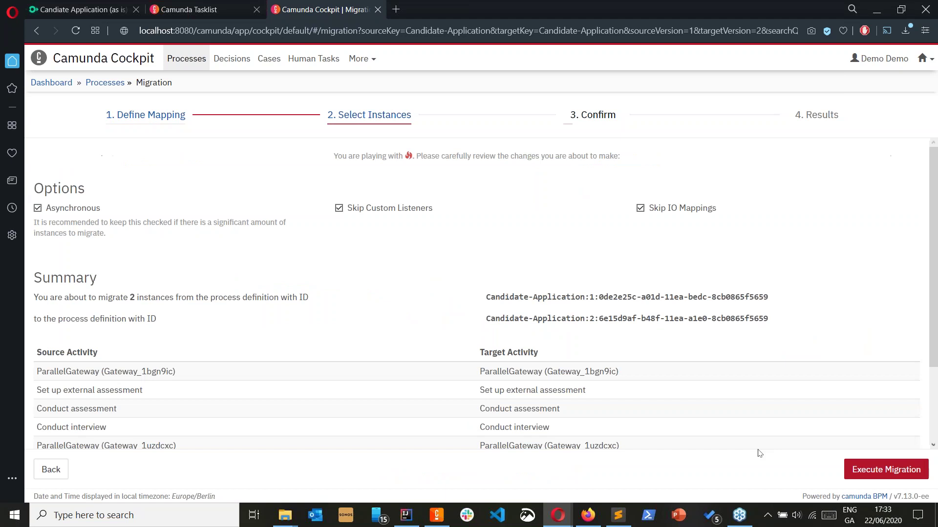
left_click(884, 480)
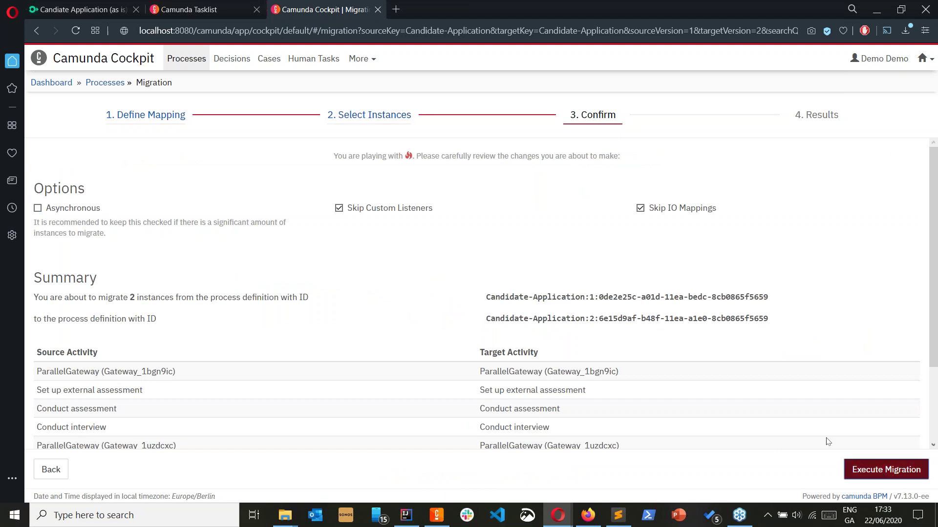
Open the Candidate Application process in Cockpit and examine the running instance at Conduct phone interview in version 2
left_click(188, 60)
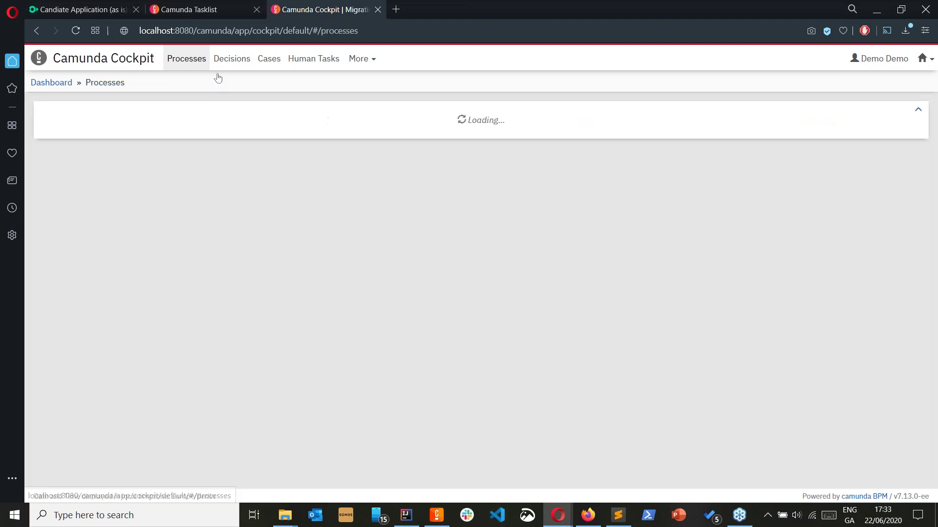
left_click(458, 280)
scroll(396, 269, "up", 5)
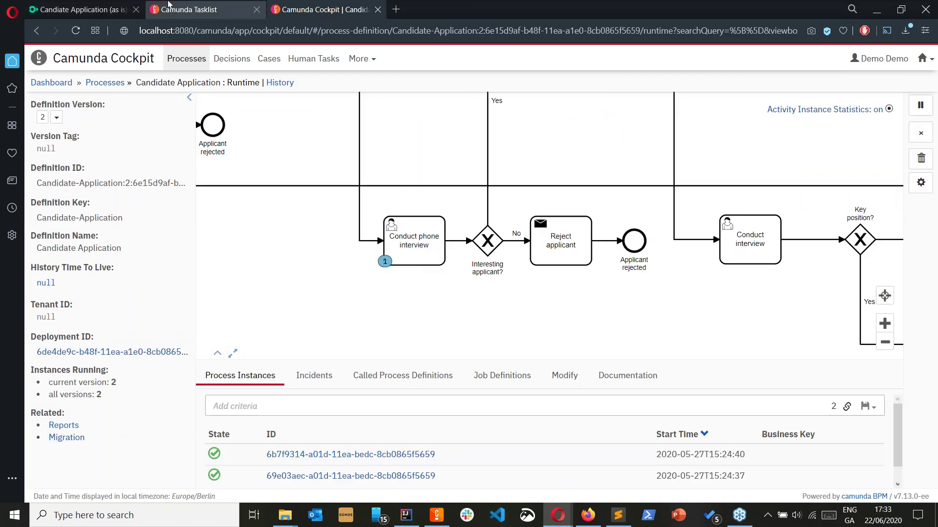
Return to Camunda Tasklist and check the process diagram of the Conduct phone interview task after the migration
left_click(168, 7)
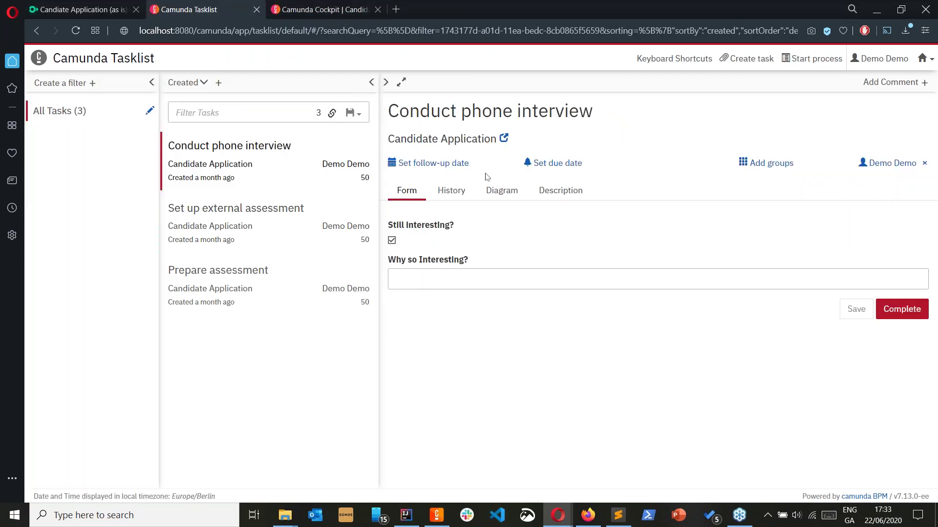
left_click(501, 191)
scroll(572, 311, "down", 5)
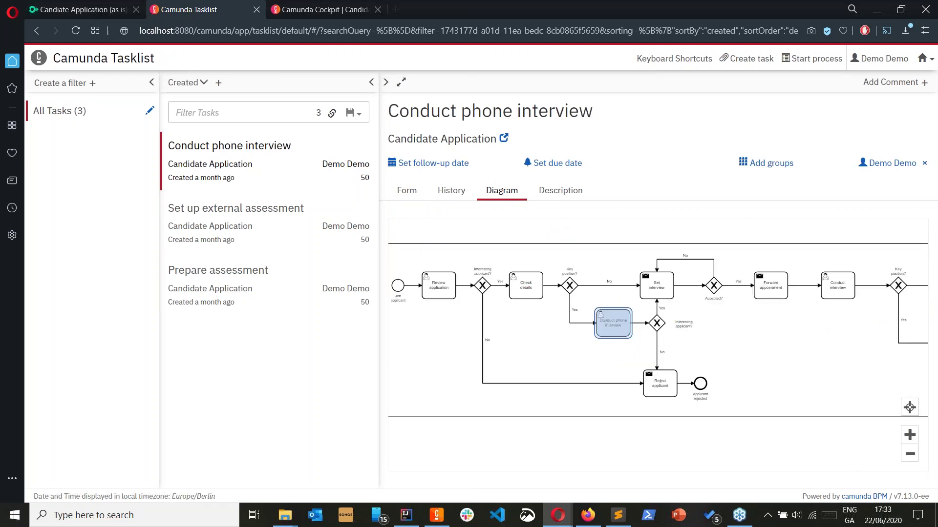
Complete the Conduct phone interview task with "Lots of hair" as the reason the candidate is interesting, and refresh the process in Cockpit
left_click(251, 167)
left_click_drag(656, 444, 647, 383)
left_click(406, 192)
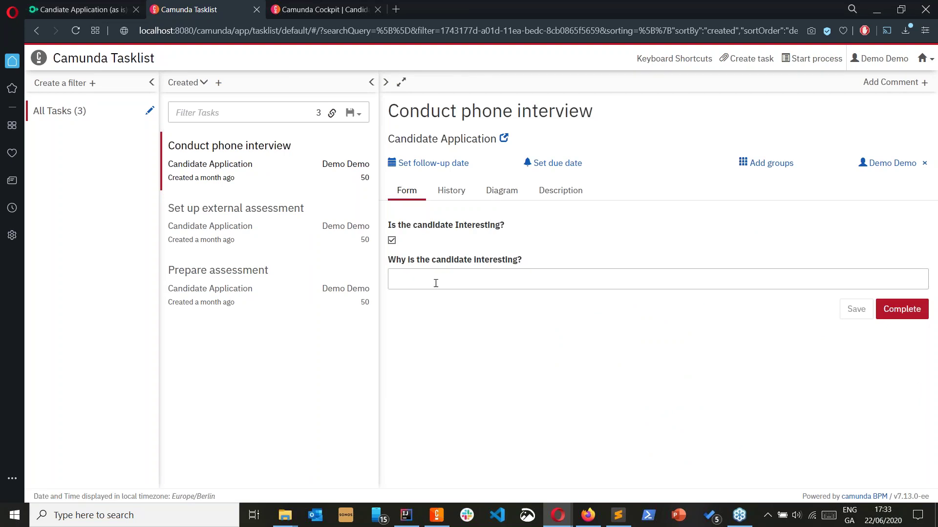
left_click(452, 285)
type("Lot of ")
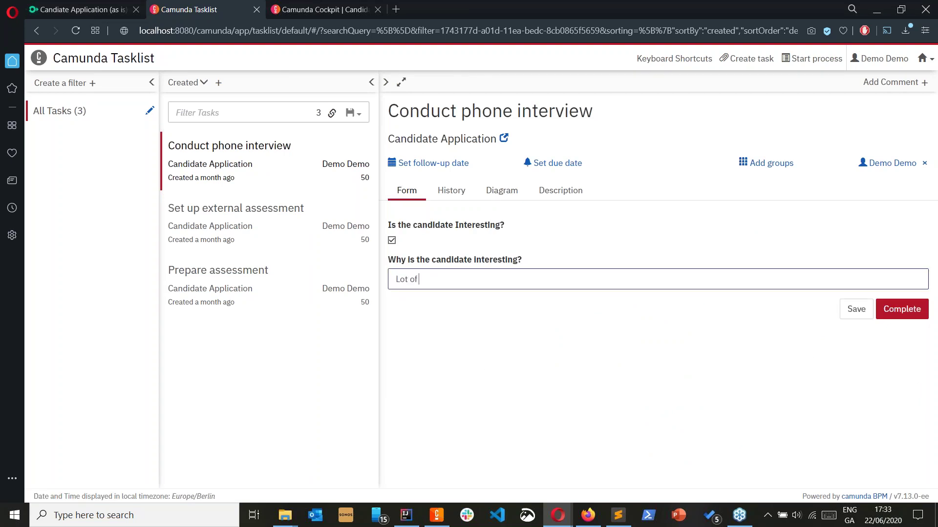
type("ahi")
key("BackSpace")
key("BackSpace")
key("BackSpace")
type("h")
left_click(903, 313)
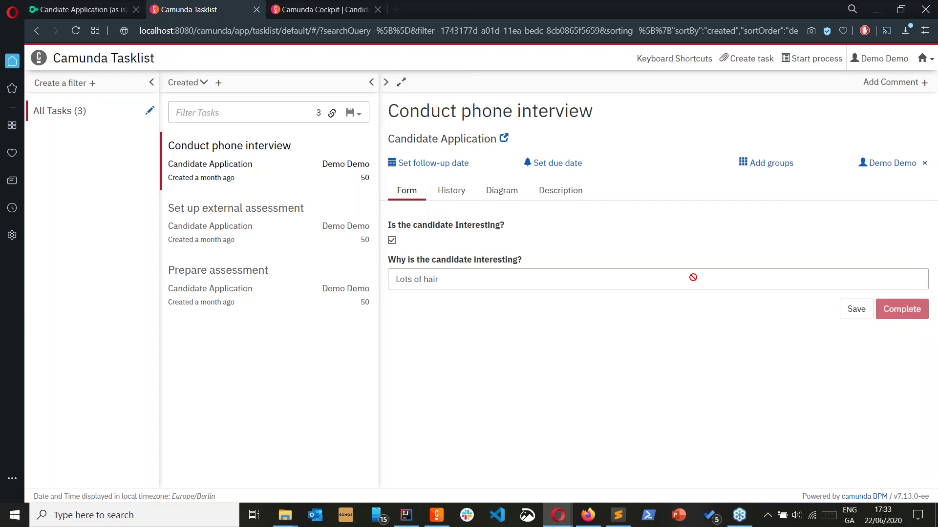
left_click(306, 11)
left_click(76, 32)
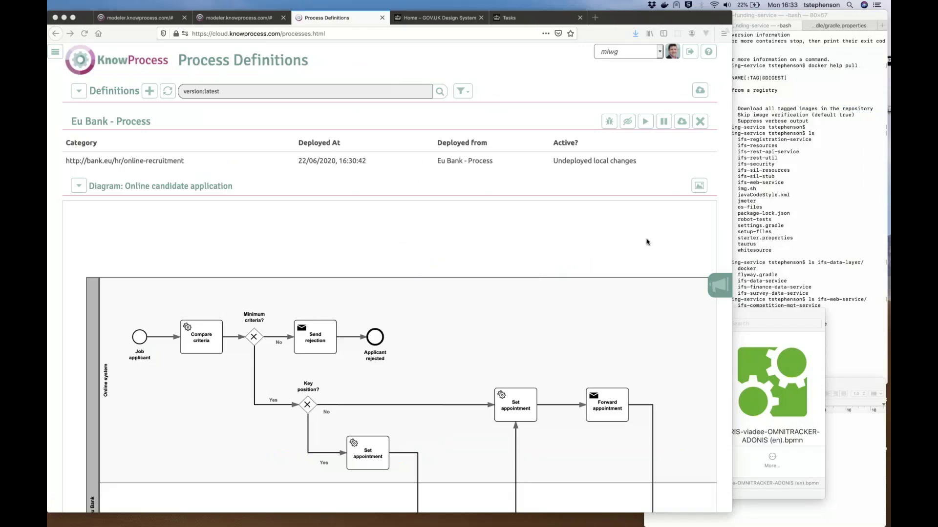
Look over the Online candidate application diagram in KnowProcess and show the technical details of the Eu Bank process definition
left_click(654, 242)
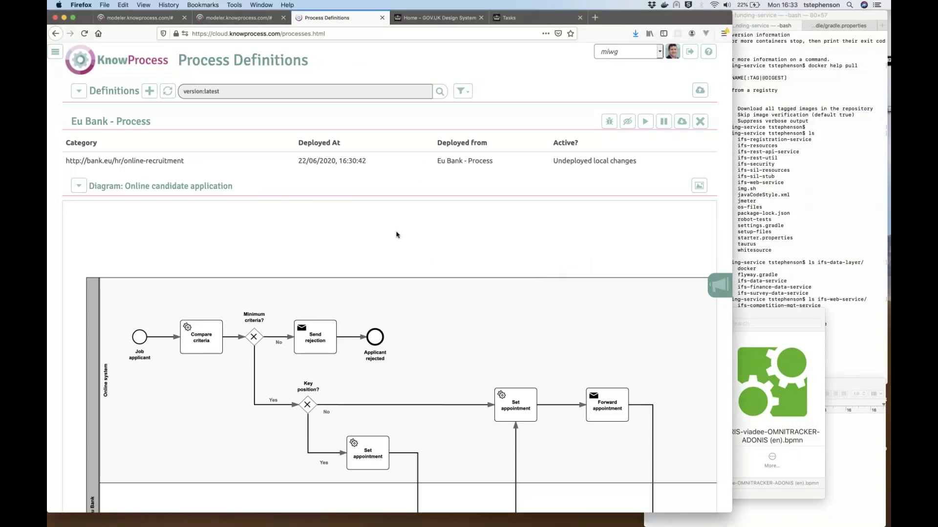
scroll(397, 235, "down", 3)
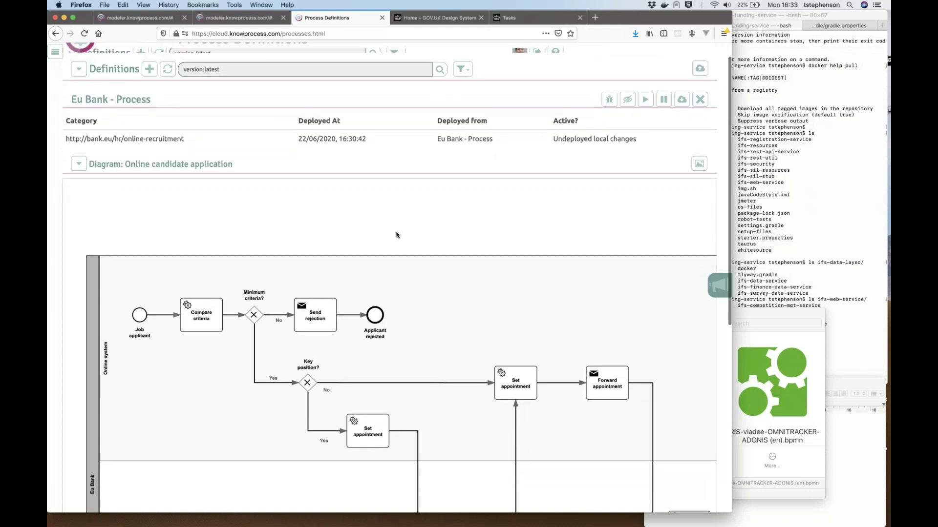
scroll(396, 235, "down", 4)
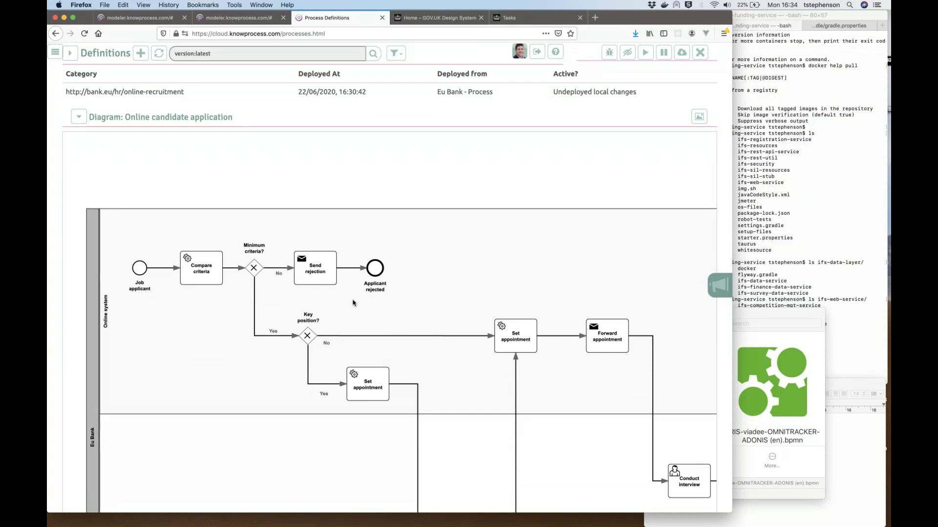
scroll(494, 146, "up", 1)
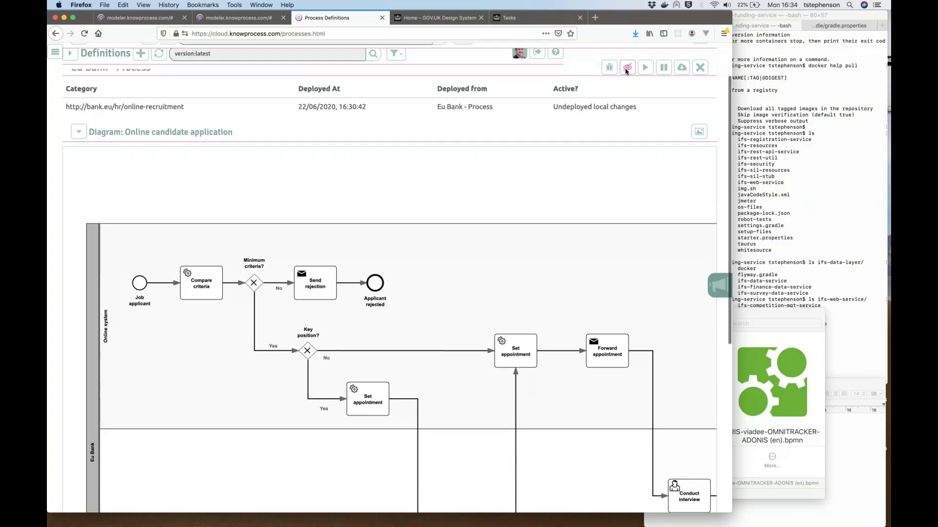
left_click(626, 72)
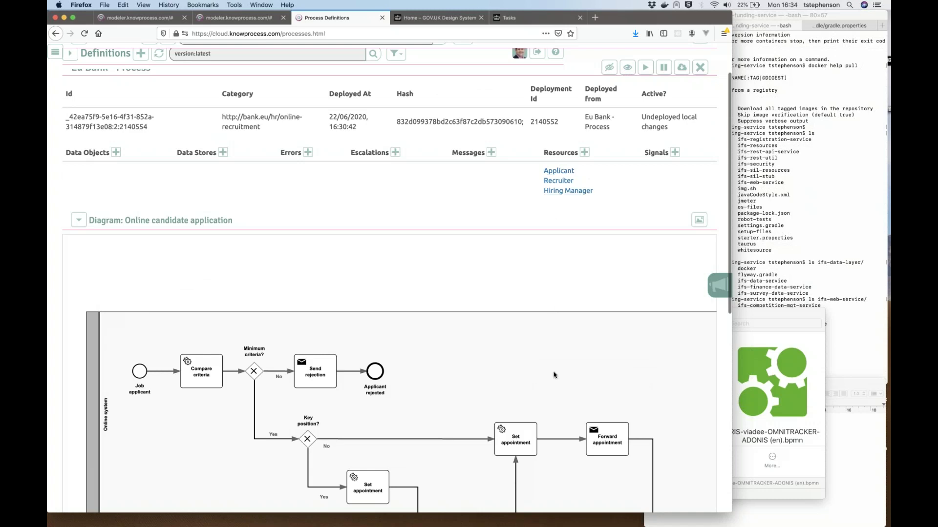
Inspect the properties of the No sequence flow from the Minimum criteria? gateway to Send rejection
scroll(554, 375, "down", 2)
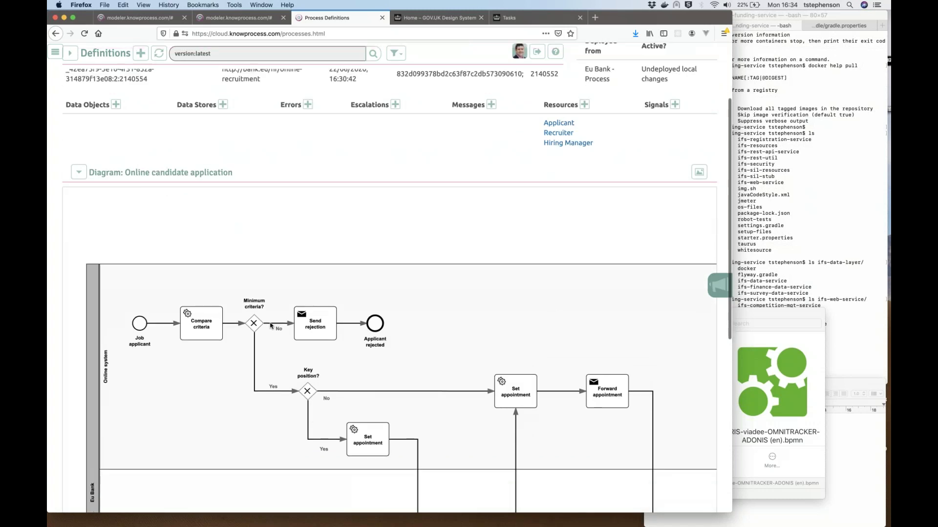
left_click(271, 326)
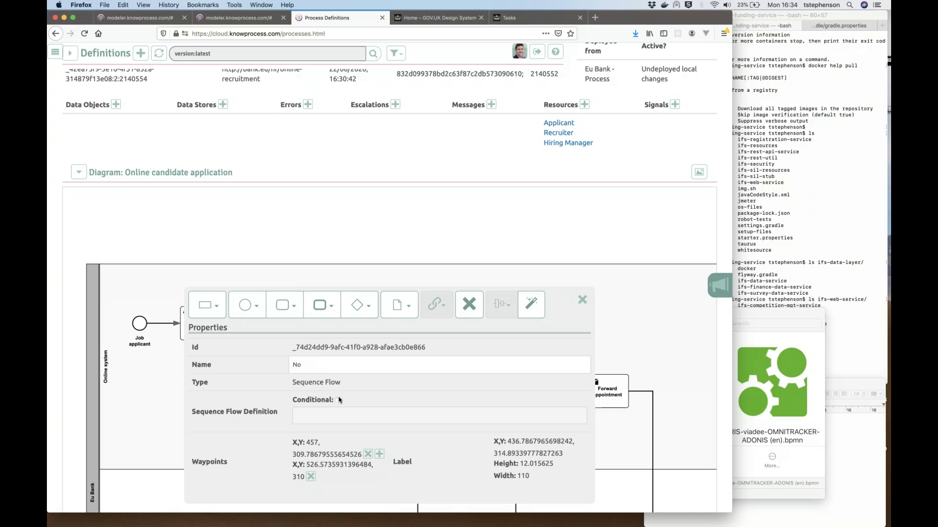
left_click(582, 300)
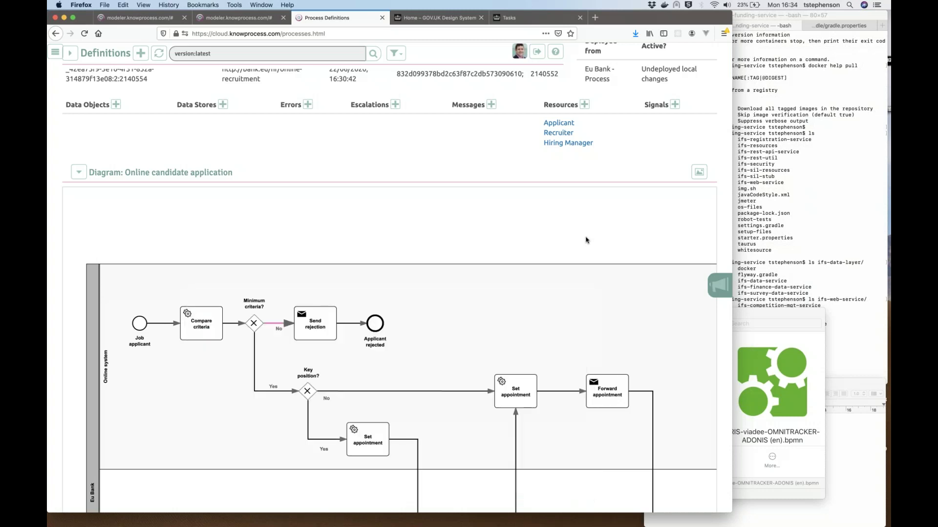
scroll(585, 239, "down", 1)
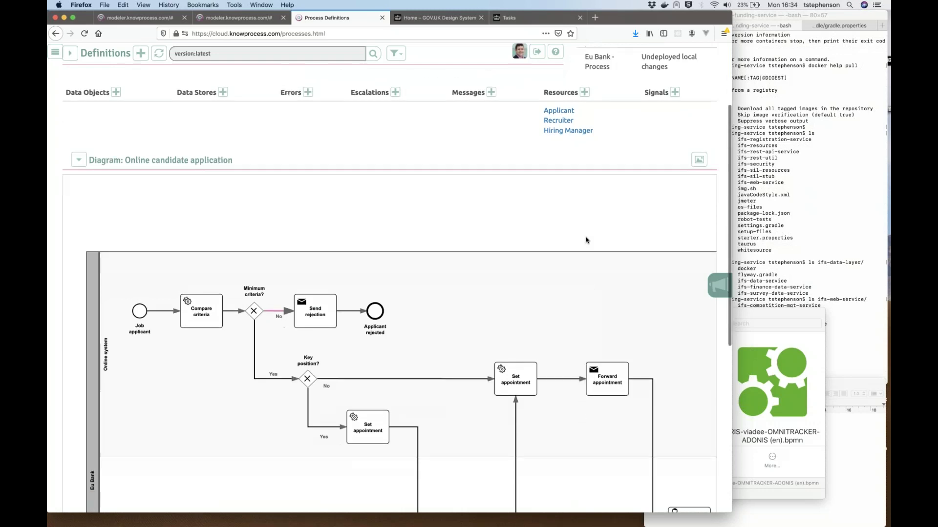
Switch to the GOV.UK Design System site and view its Button component page
left_click(436, 18)
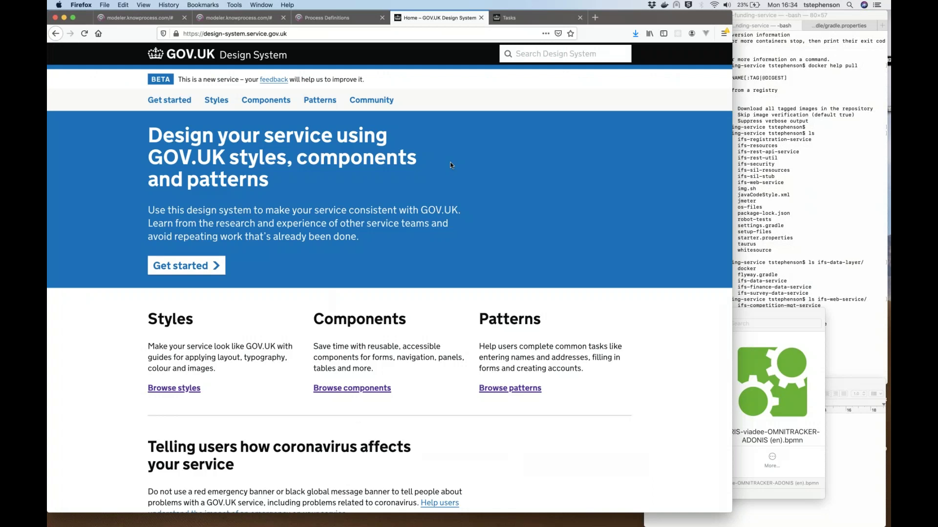
left_click(335, 387)
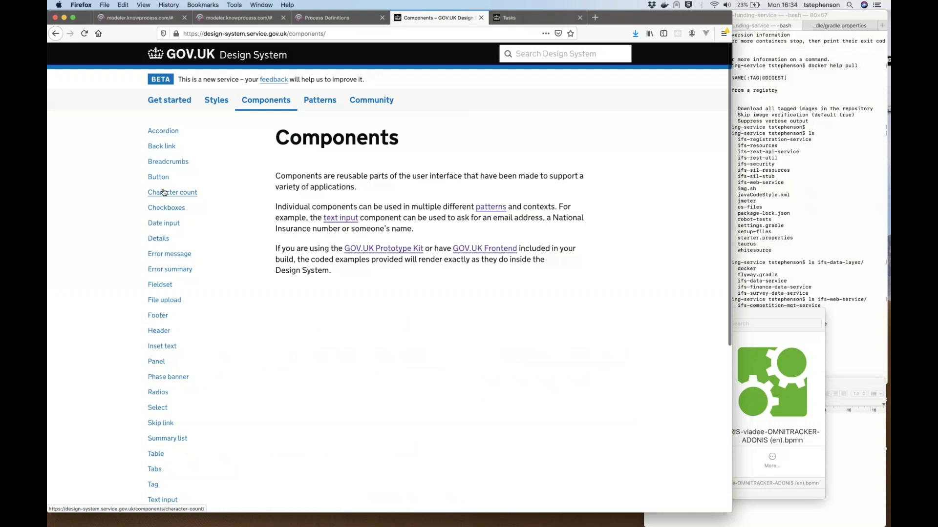
left_click(162, 179)
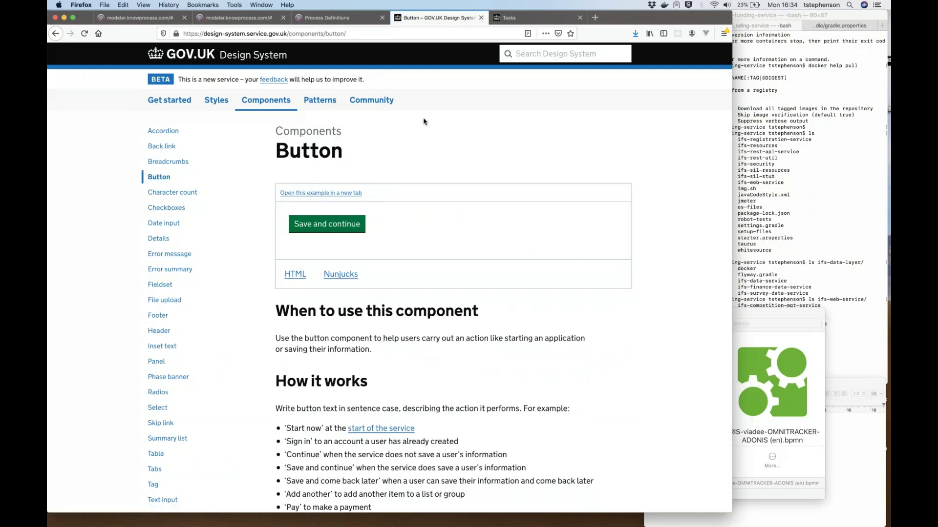
Switch to the Tasks app, look through the existing and new work, and open the Eu Bank service's job application form for review
left_click(518, 19)
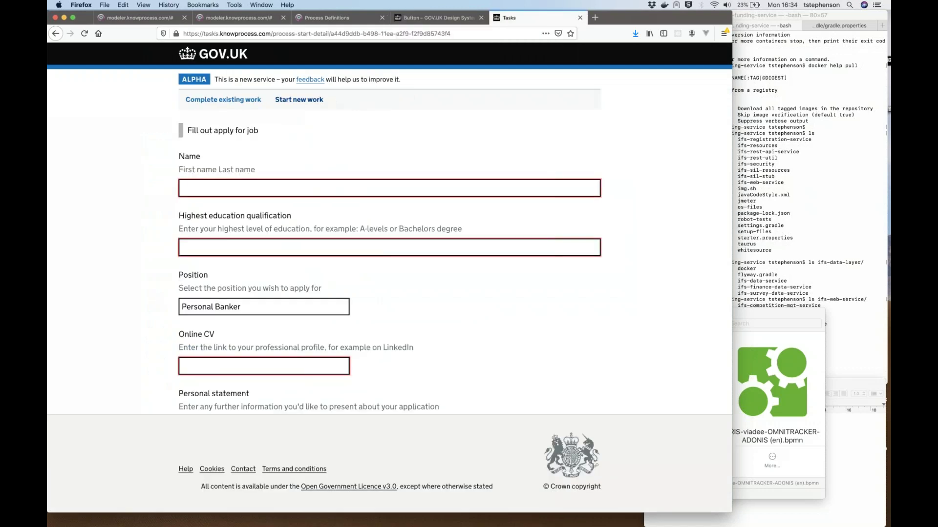
left_click(219, 108)
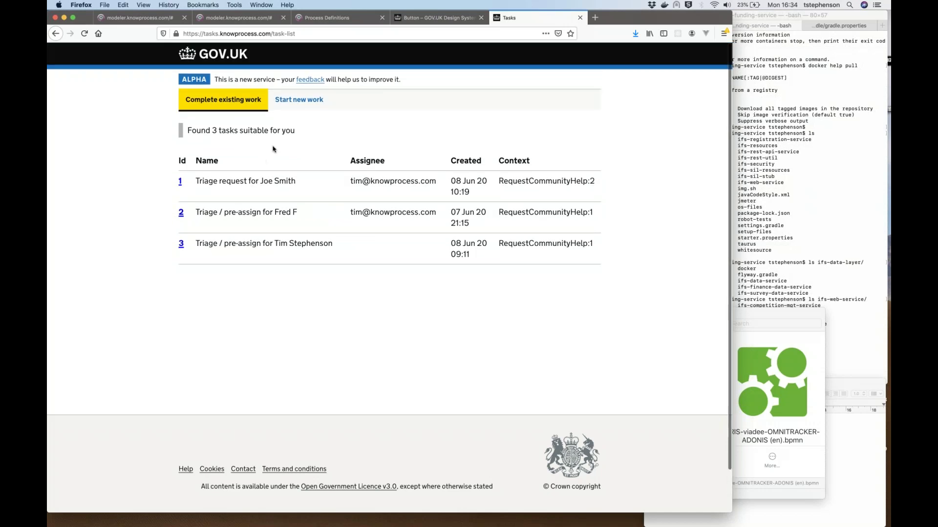
left_click(300, 106)
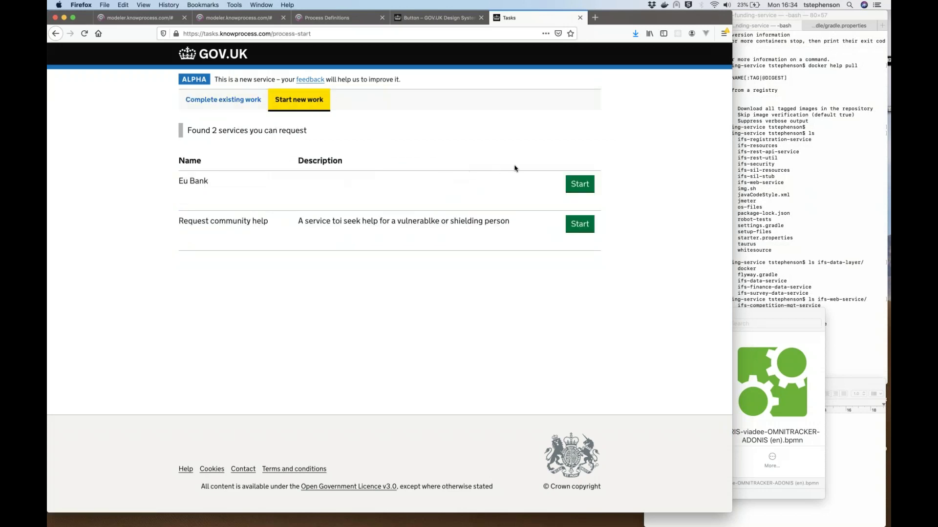
left_click_drag(209, 182, 180, 183)
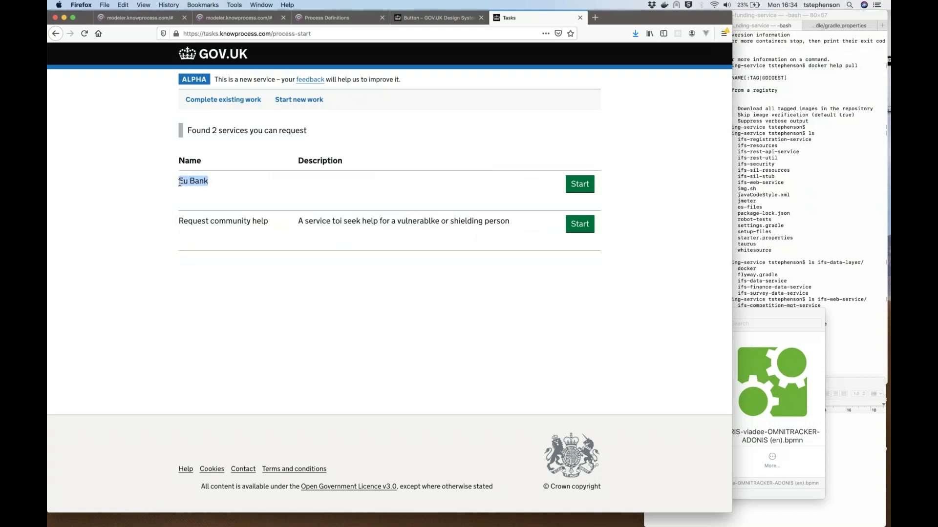
left_click(578, 184)
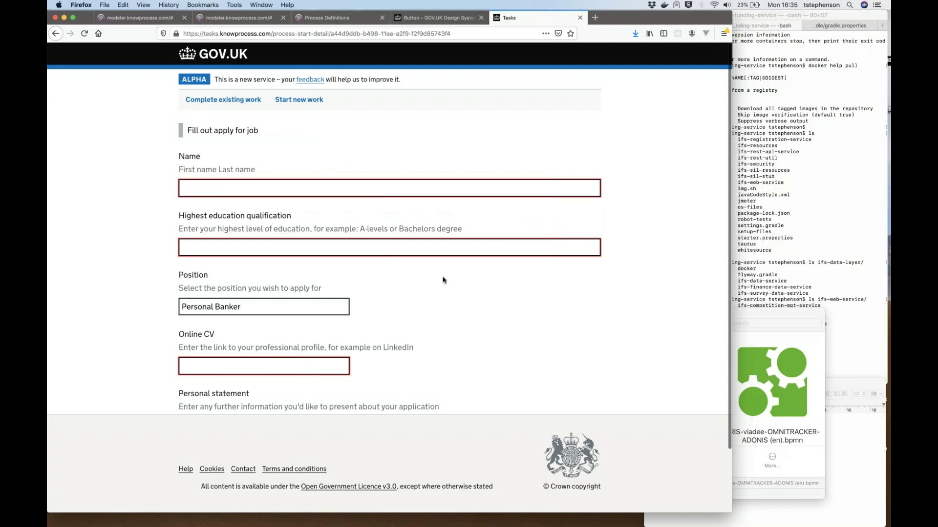
scroll(442, 279, "down", 2)
scroll(443, 280, "down", 1)
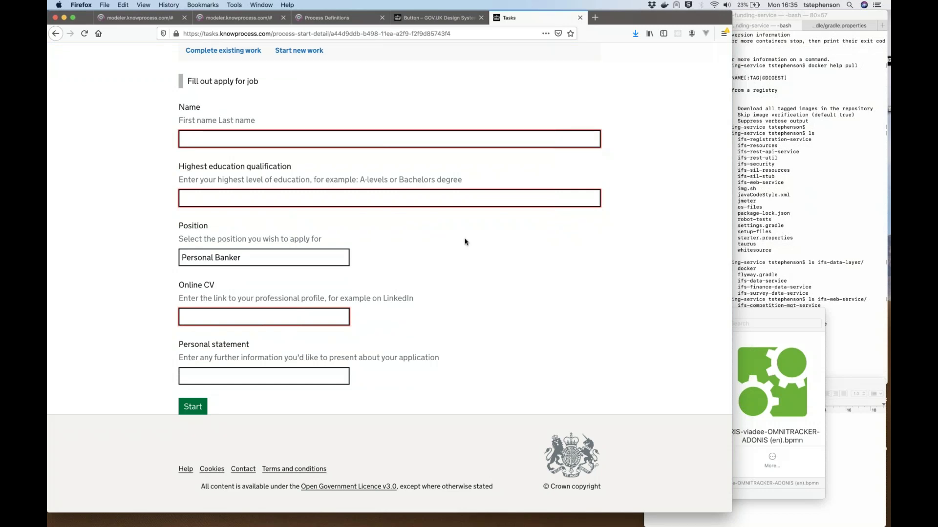
scroll(471, 186, "up", 2)
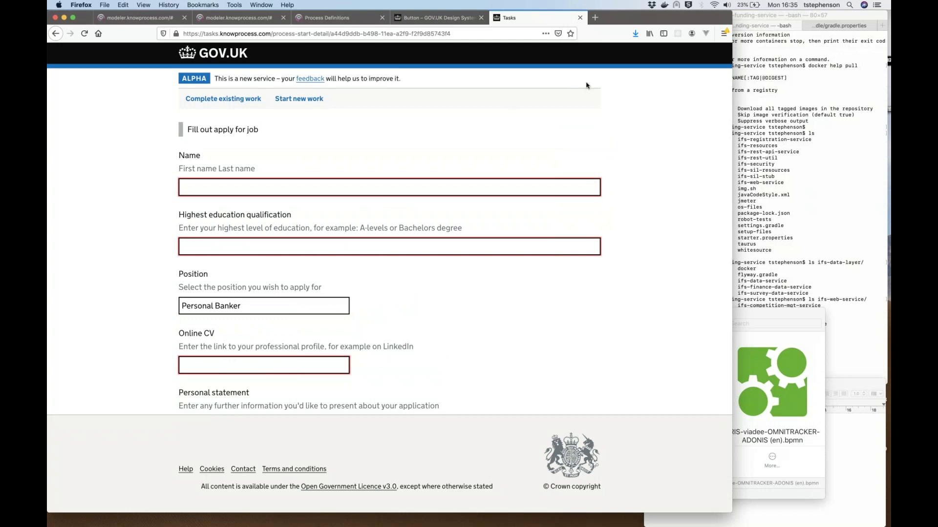
left_click(738, 50)
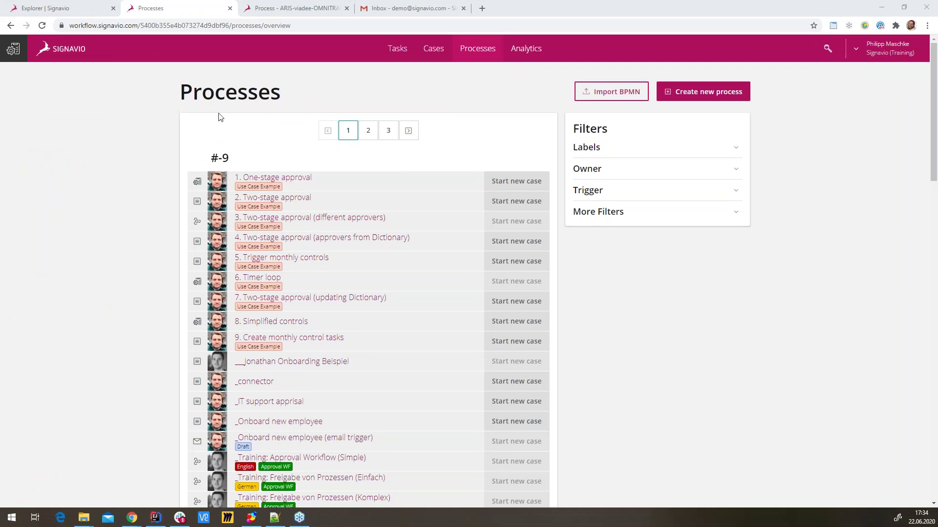
Import the file ARIS-viadee-OMNITRACKER-ADONIS (en).bpmn as a process in Signavio Workflow Accelerator
left_click(605, 95)
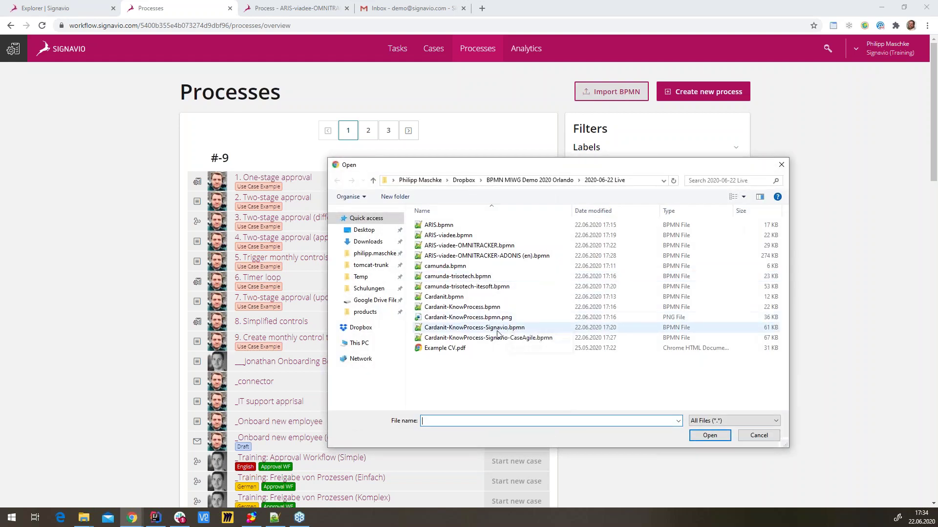
left_click(475, 257)
double_click(475, 257)
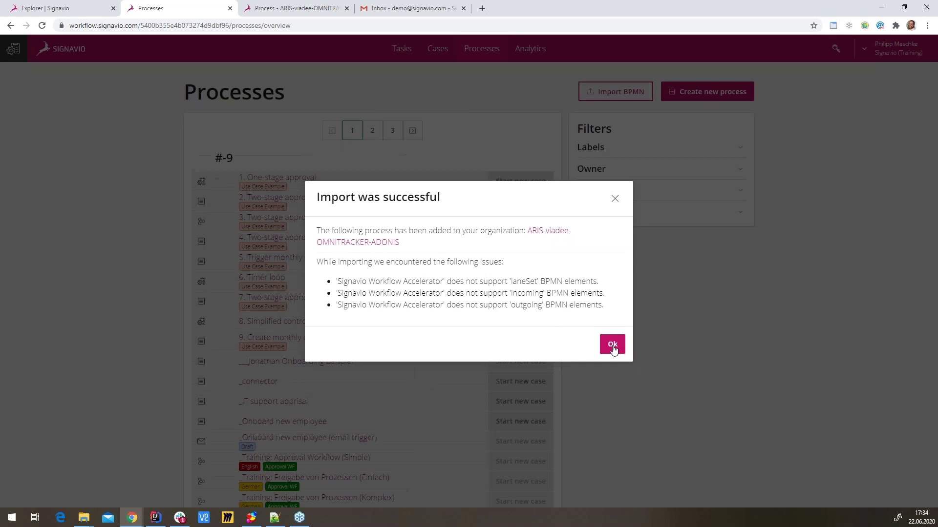
left_click(613, 344)
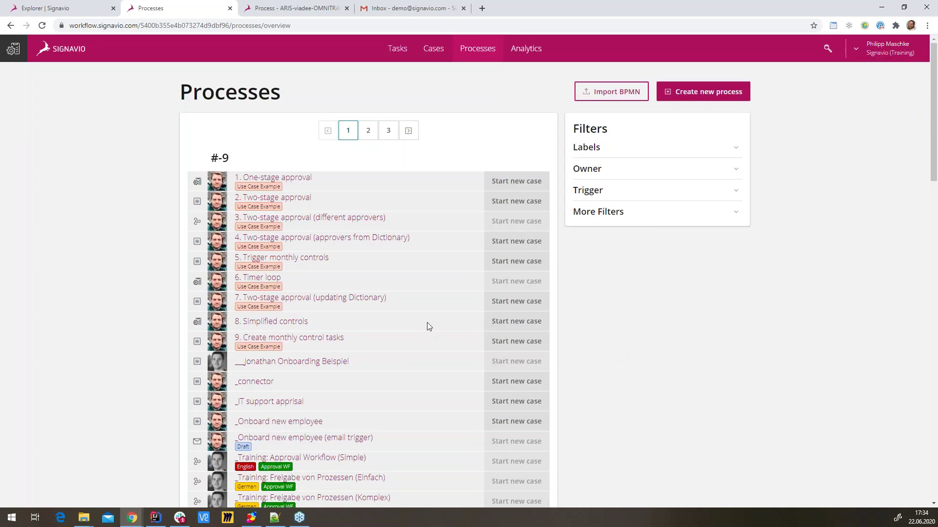
Open the newly imported, non-draft ARIS-viadee-OMNITRACKER-ADONIS process and set its trigger to start when a form is submitted
scroll(394, 283, "down", 8)
scroll(393, 275, "down", 4)
scroll(342, 254, "up", 4)
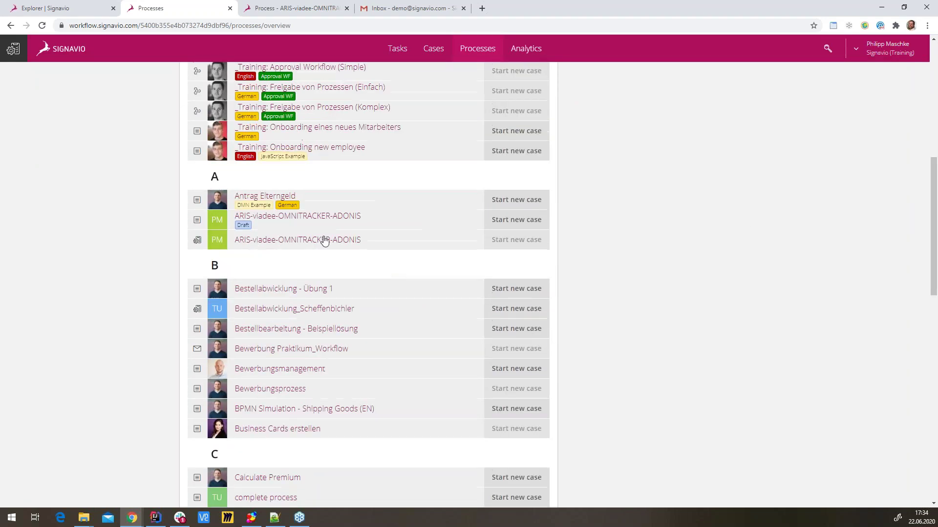
left_click(303, 242)
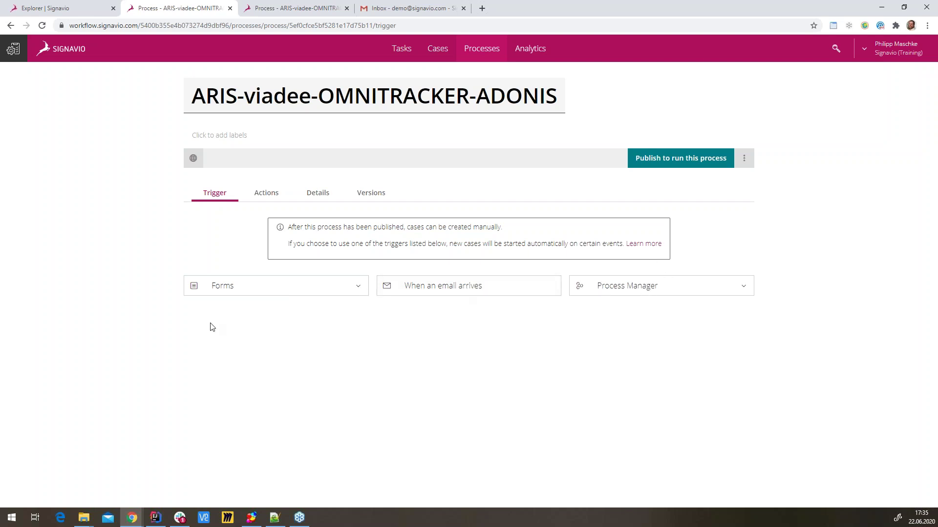
left_click(221, 291)
left_click(244, 306)
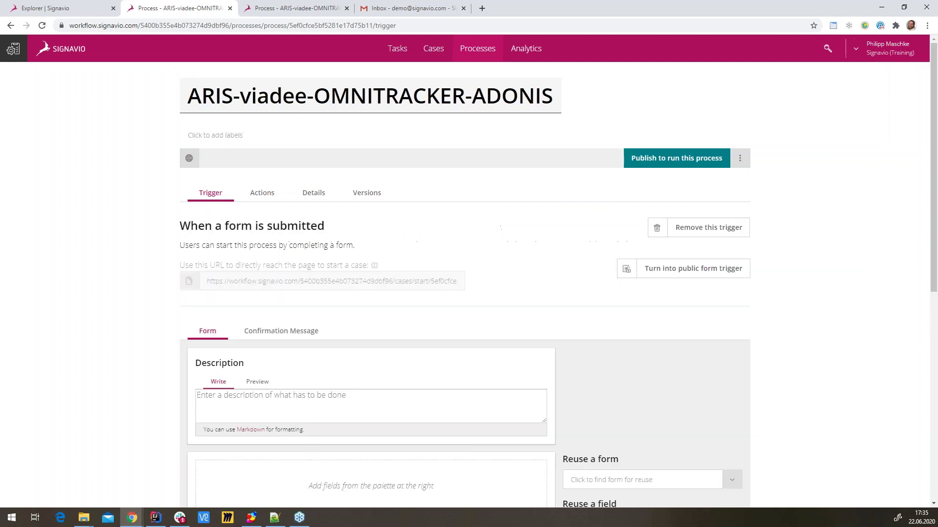
Add a text field labelled Position to the trigger form
scroll(439, 269, "down", 6)
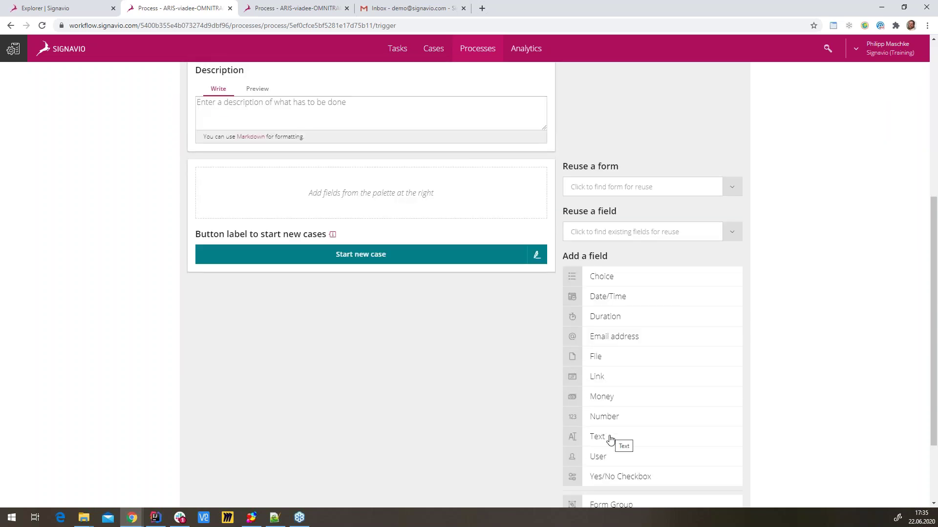
left_click(608, 441)
left_click(598, 177)
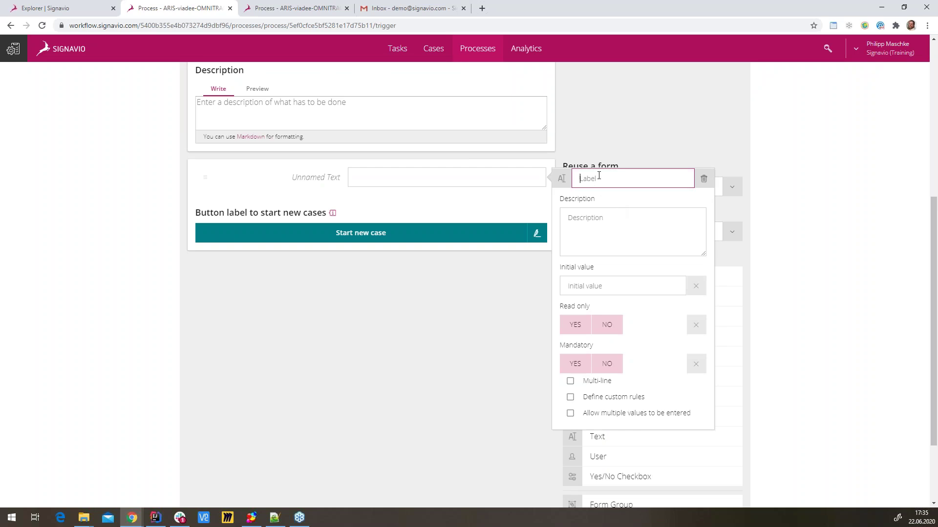
type("Position")
left_click(478, 391)
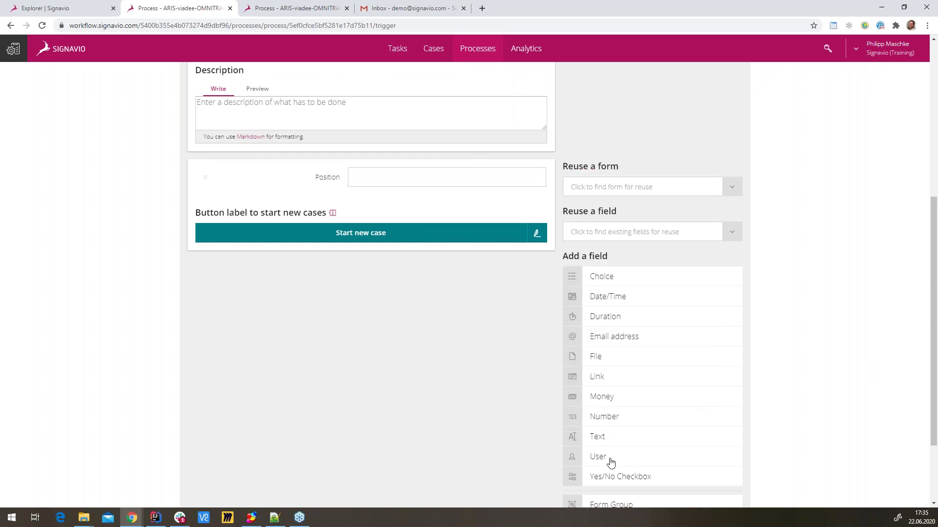
Add a user field labelled Applicant to the trigger form
left_click(610, 459)
left_click(600, 201)
type("Applicant")
left_click(489, 362)
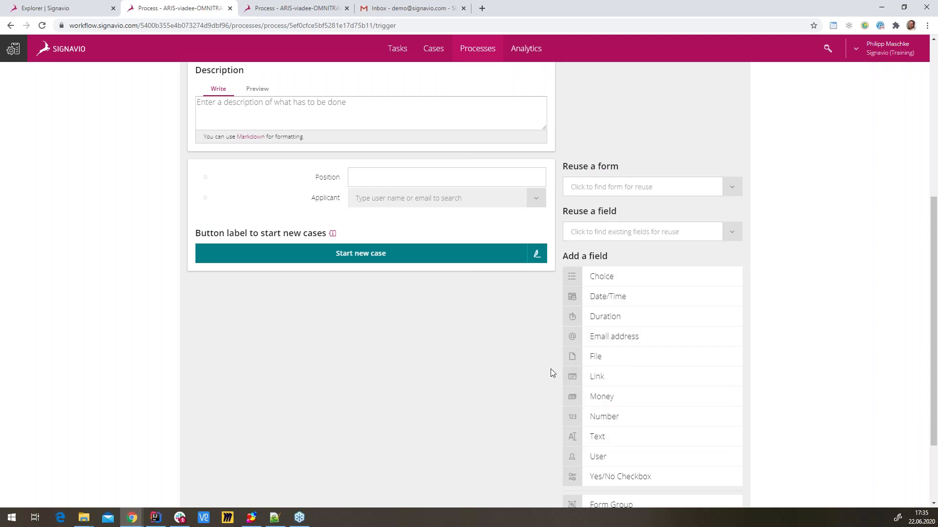
Add a file field labelled CV to the trigger form
left_click(610, 364)
left_click(587, 220)
type("CV")
left_click(461, 384)
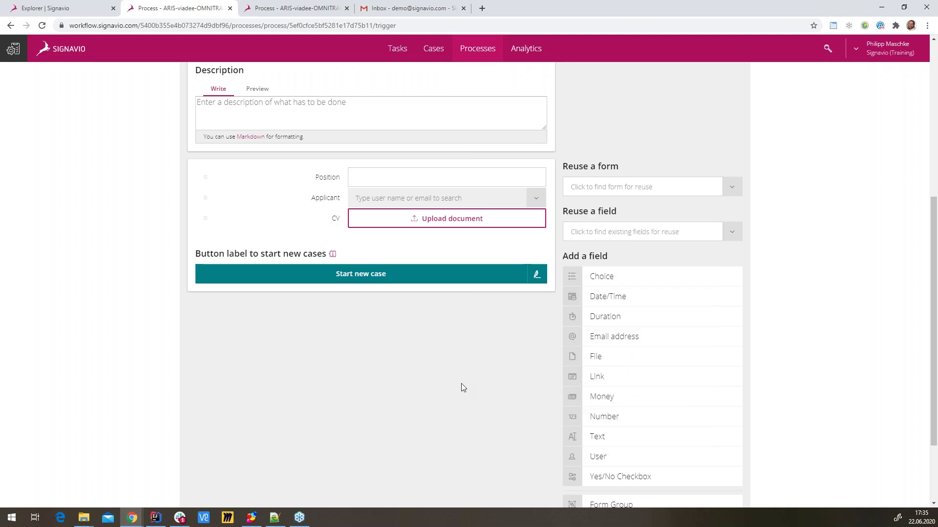
Switch to the draft ARIS-viadee-OMNITRACKER-ADONIS process and examine the form of its "Match entered criteria with minimum criteria" task
scroll(561, 348, "up", 3)
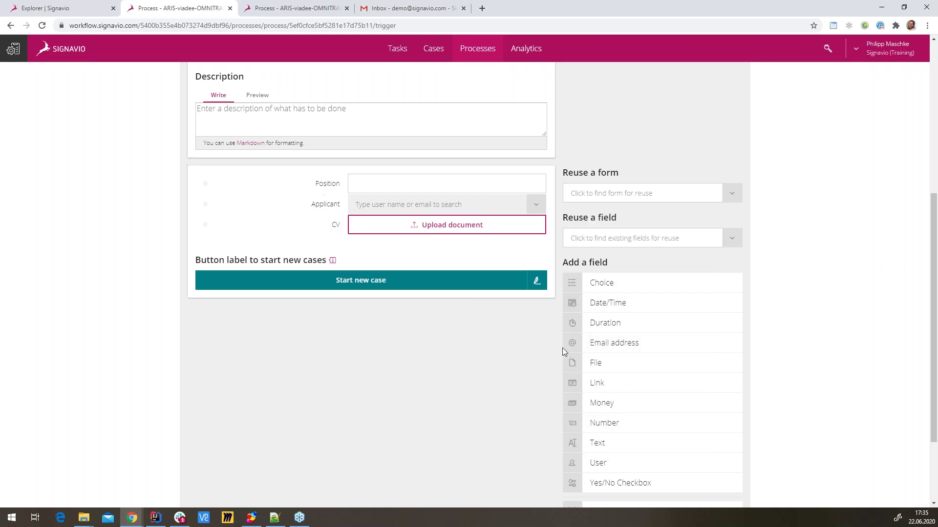
scroll(354, 271, "up", 3)
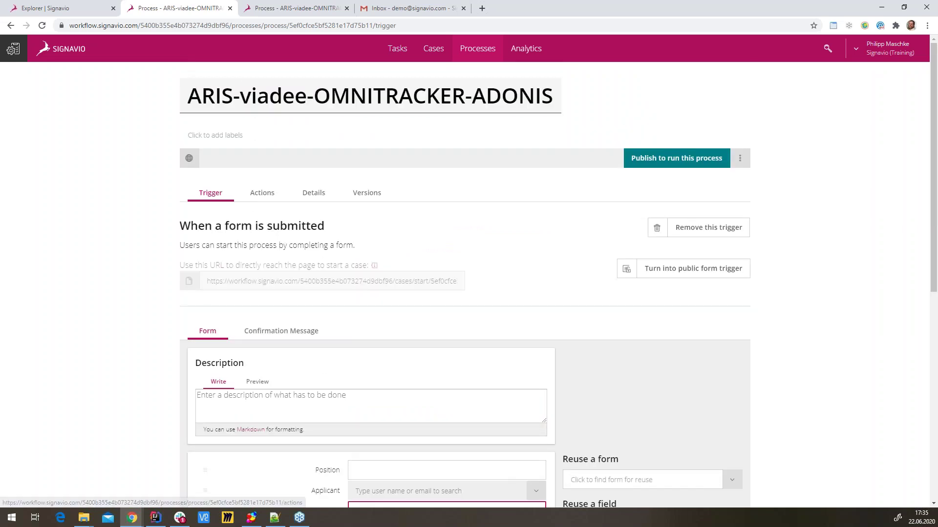
left_click(285, 11)
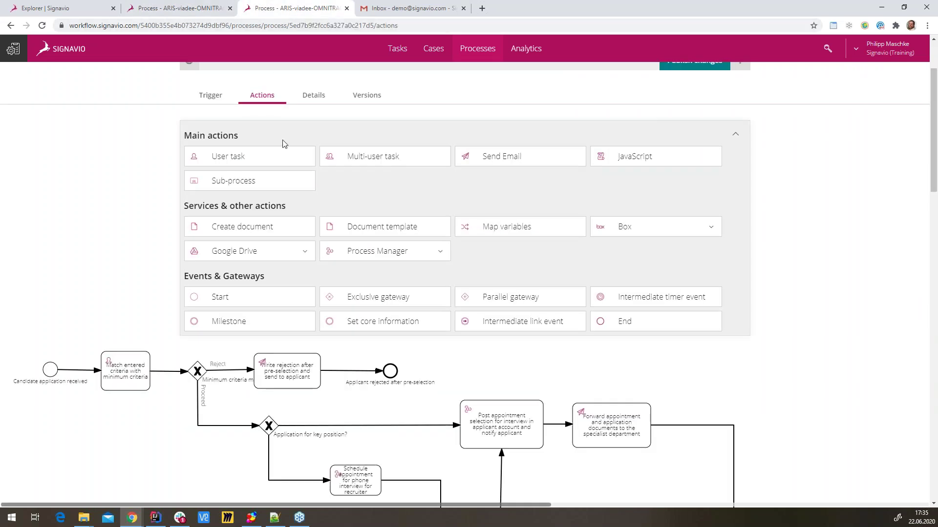
scroll(152, 242, "down", 1)
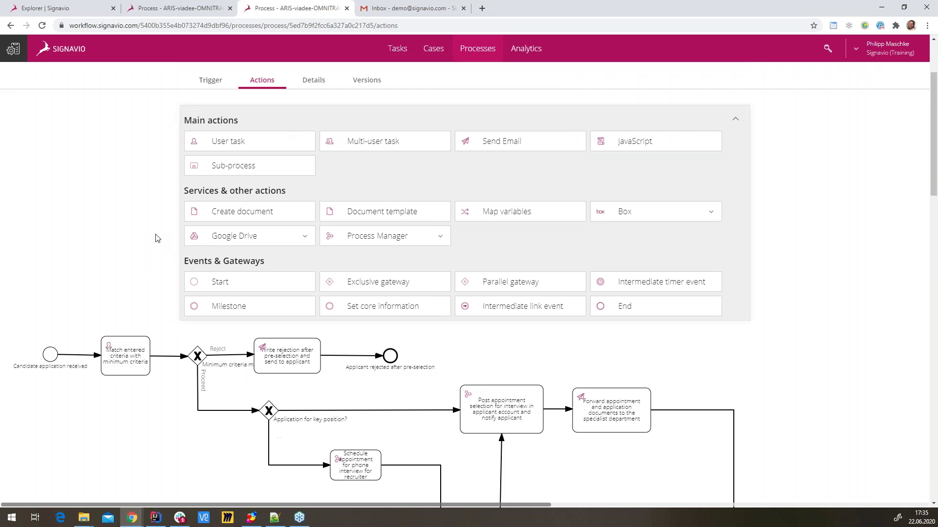
scroll(146, 293, "up", 2)
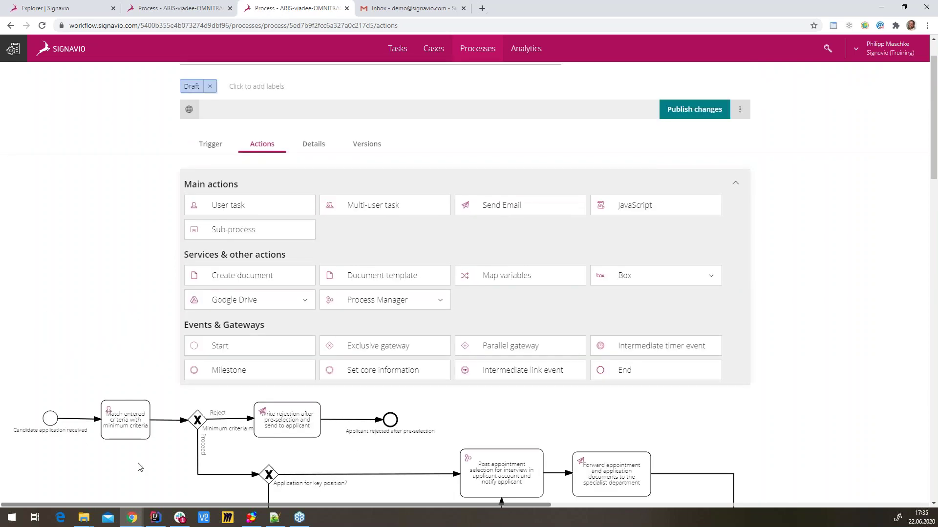
left_click(132, 426)
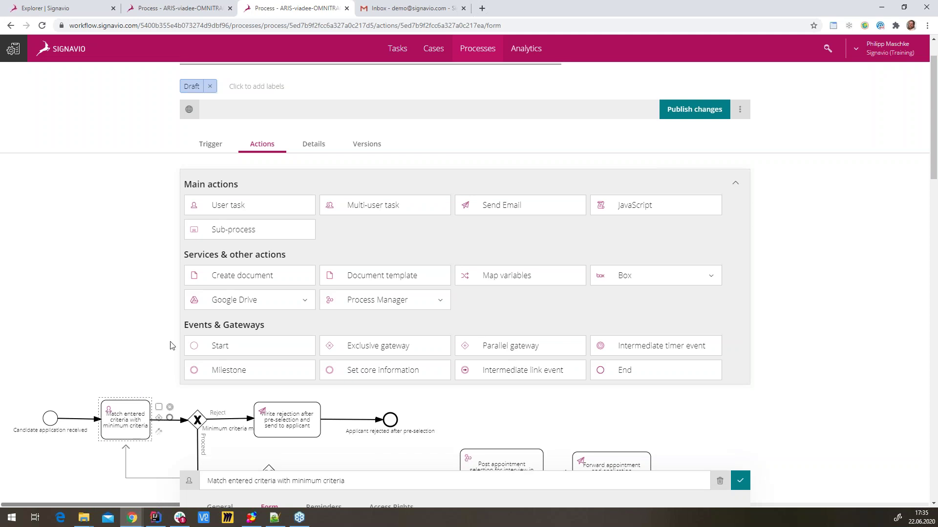
scroll(220, 310, "down", 3)
scroll(273, 361, "down", 5)
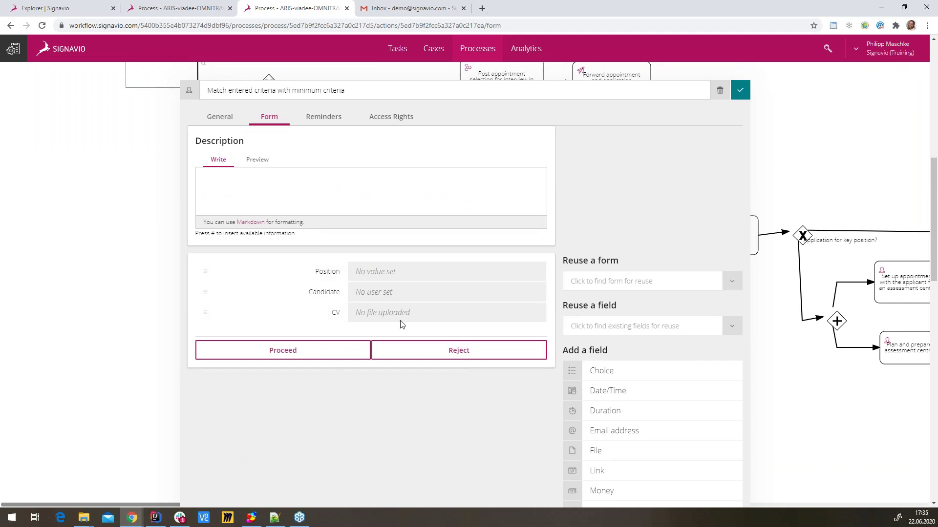
Examine the decision type and decision options of the "Minimum criteria met?" gateway
scroll(314, 272, "up", 5)
left_click(198, 274)
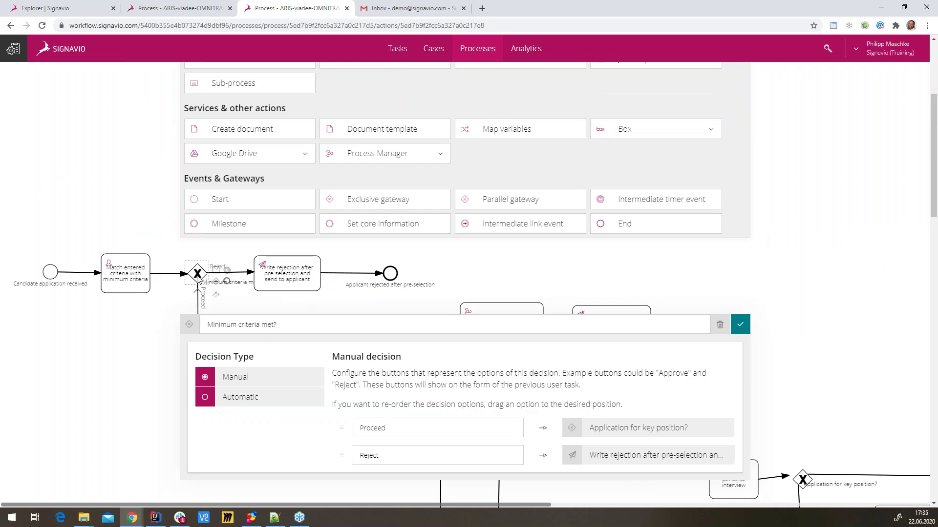
scroll(381, 360, "down", 2)
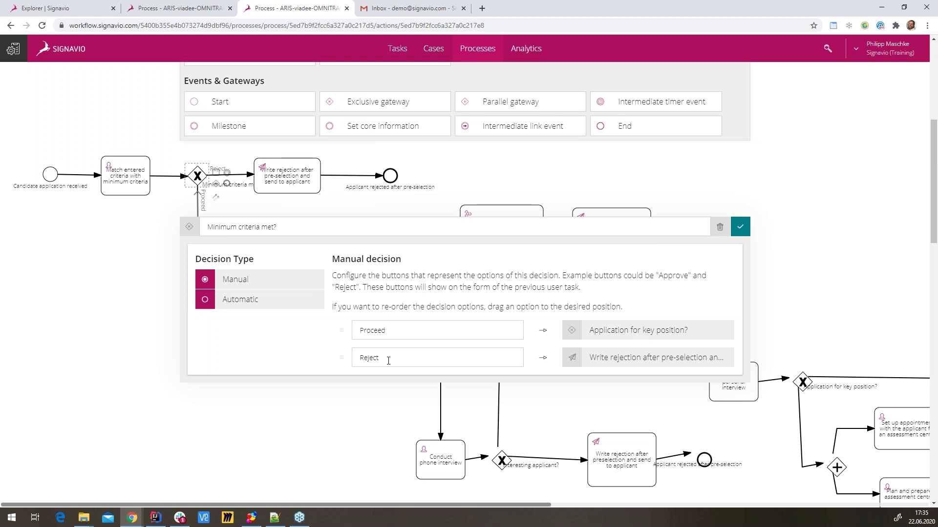
Review the recipient, subject, attachment and message of the "Write rejection after pre-selection and send to applicant" email action
left_click(291, 171)
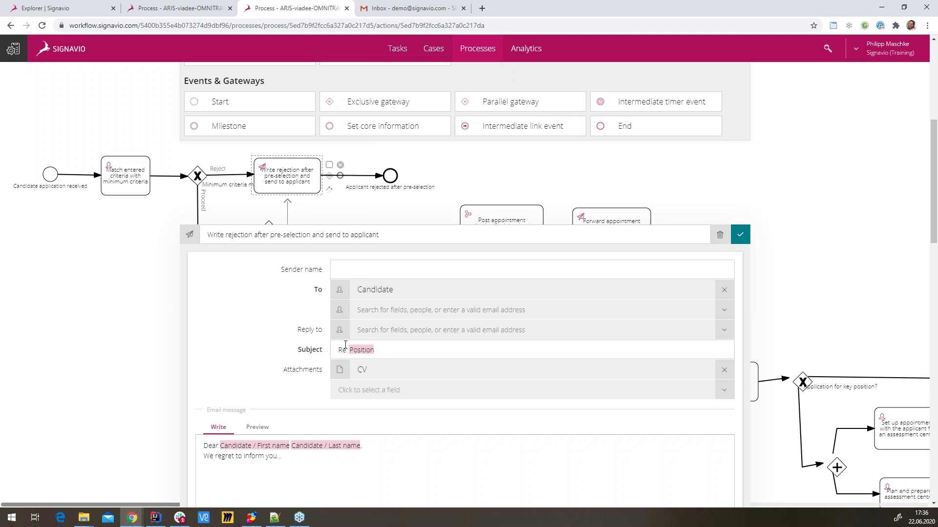
scroll(414, 342, "down", 2)
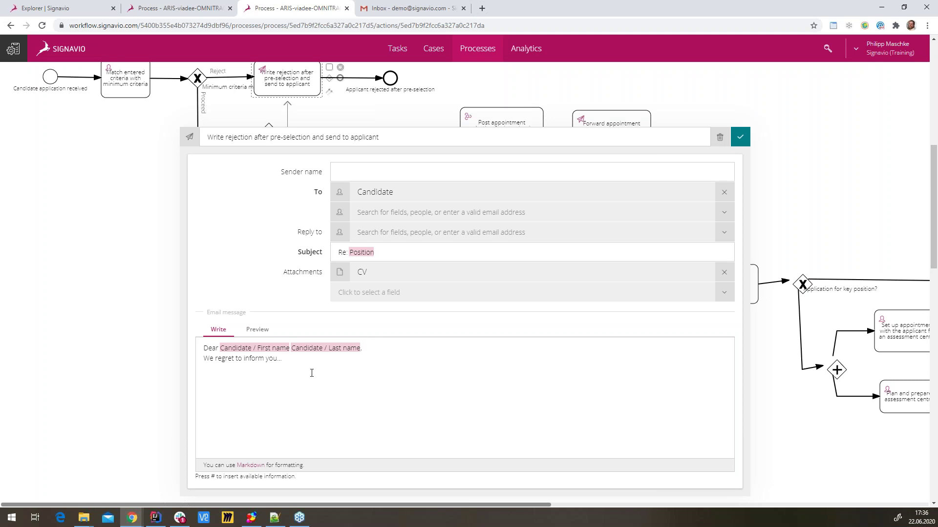
scroll(311, 371, "up", 6)
scroll(335, 323, "up", 2)
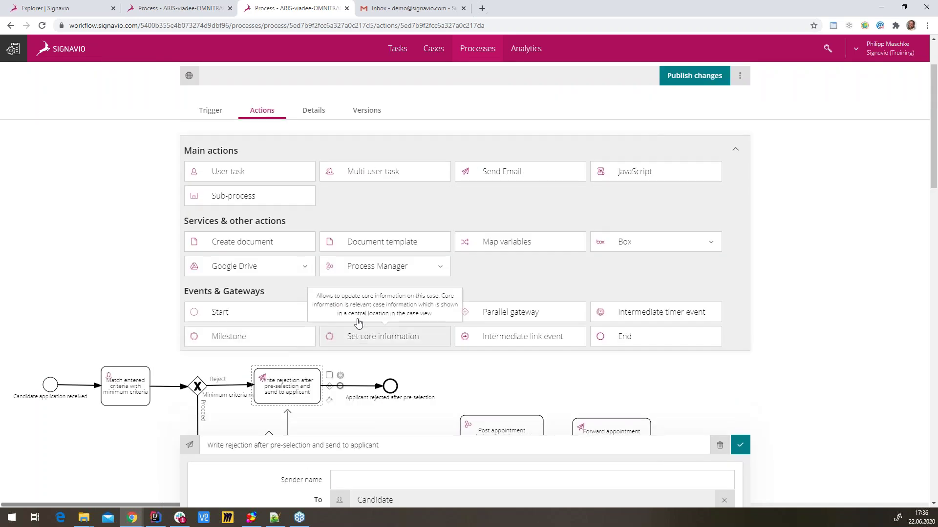
Open the start form for a new case of the draft process and enter Process owner as the position
left_click(368, 193)
left_click(702, 244)
left_click(479, 91)
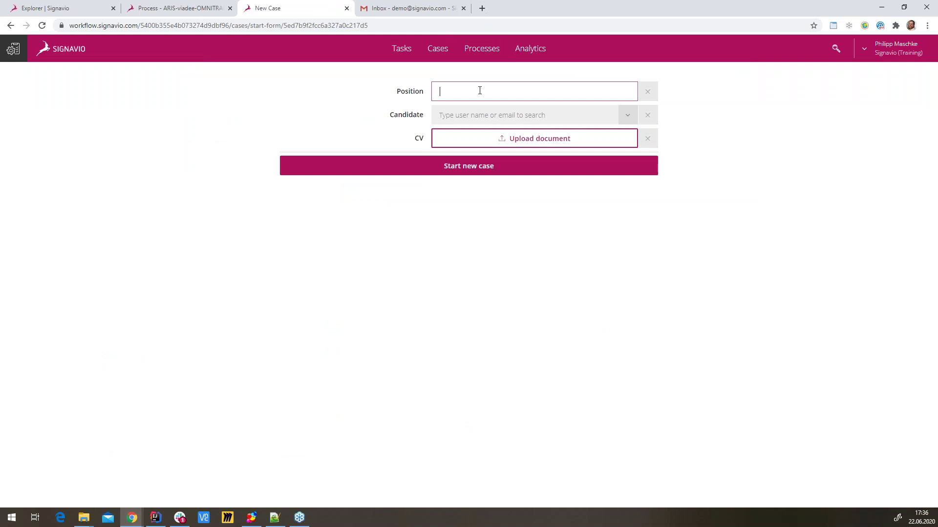
type("Process owner")
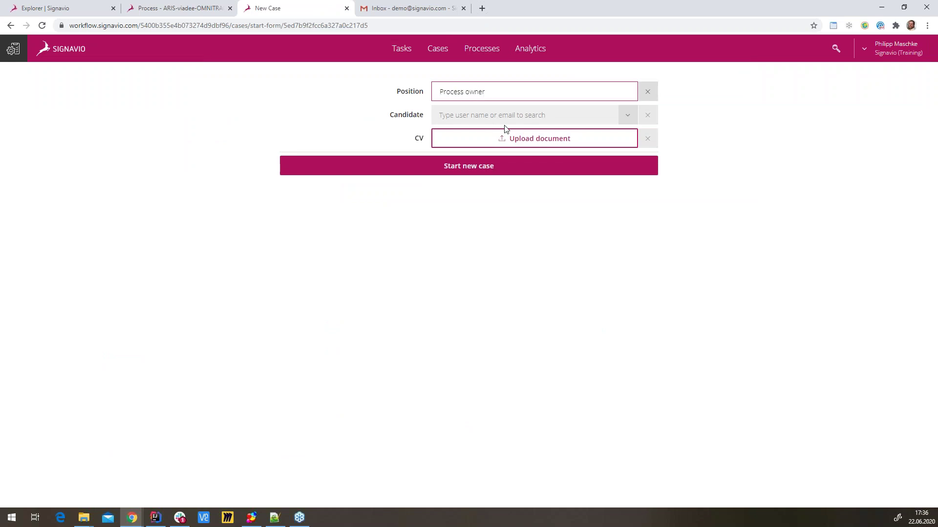
Choose a training user as the candidate, attach Example CV.pdf as the CV and start the case
left_click(530, 114)
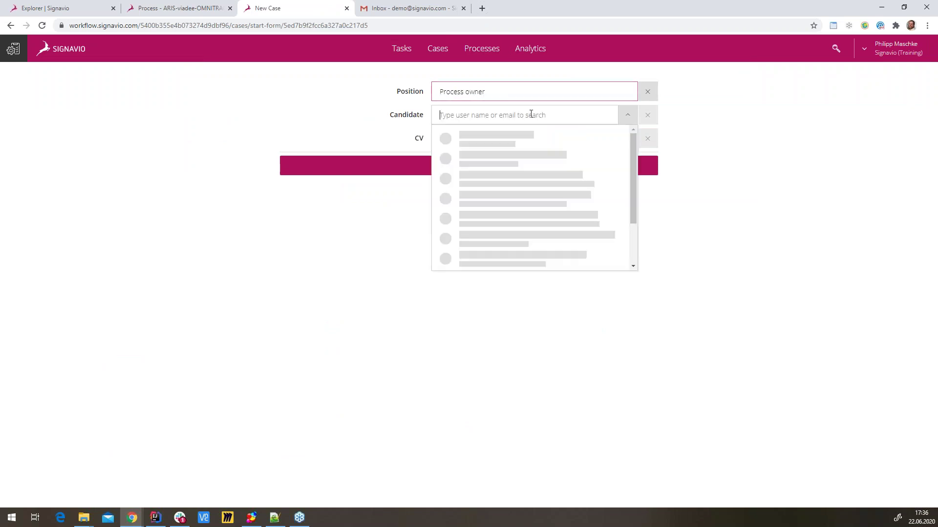
type("demo")
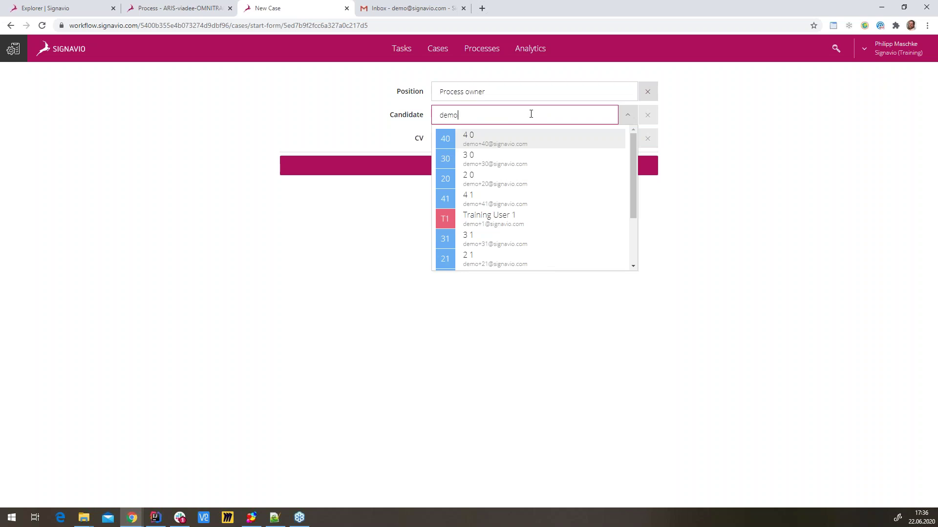
left_click(485, 218)
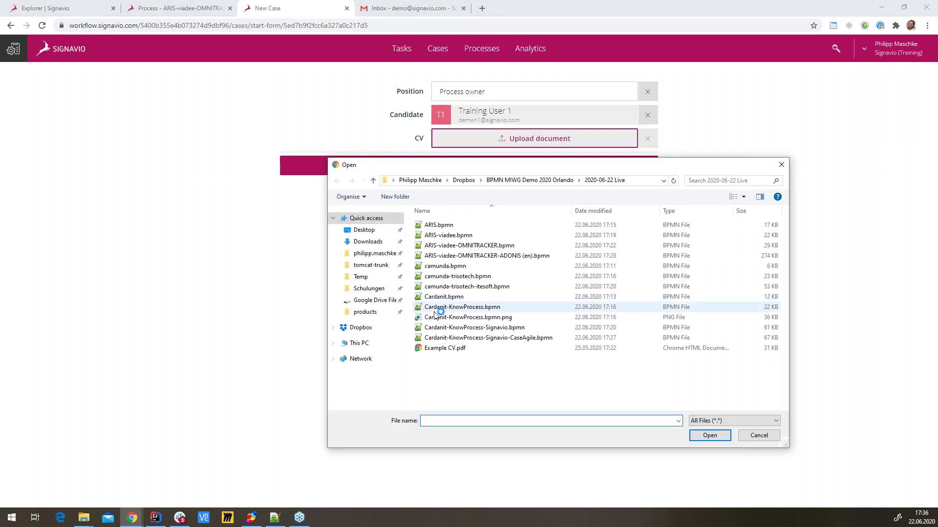
left_click(447, 349)
double_click(447, 349)
left_click(454, 167)
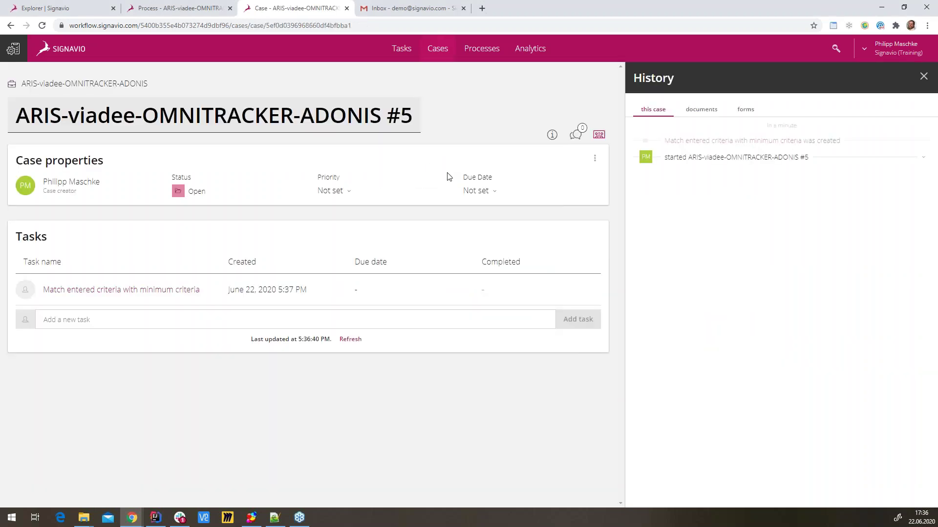
Take over the case's "Match entered criteria with minimum criteria" task and complete it with the Reject decision
left_click(115, 292)
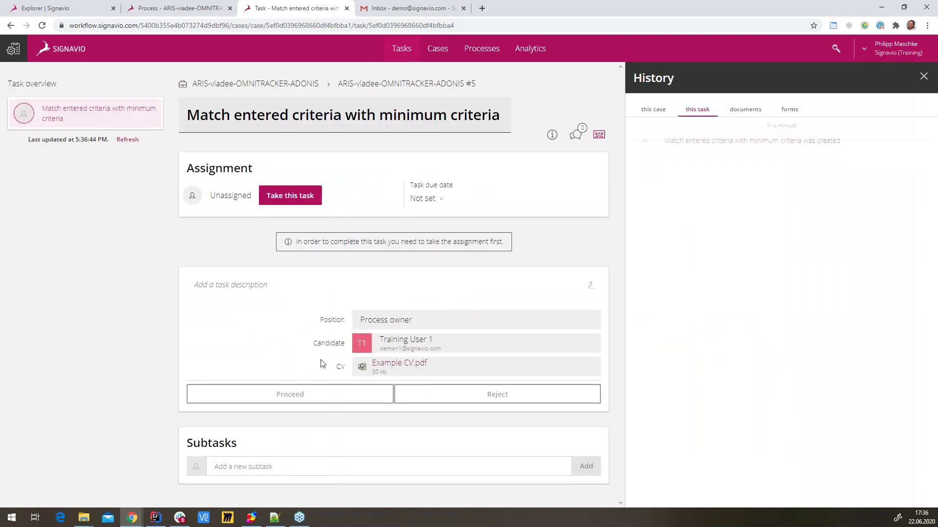
left_click(293, 196)
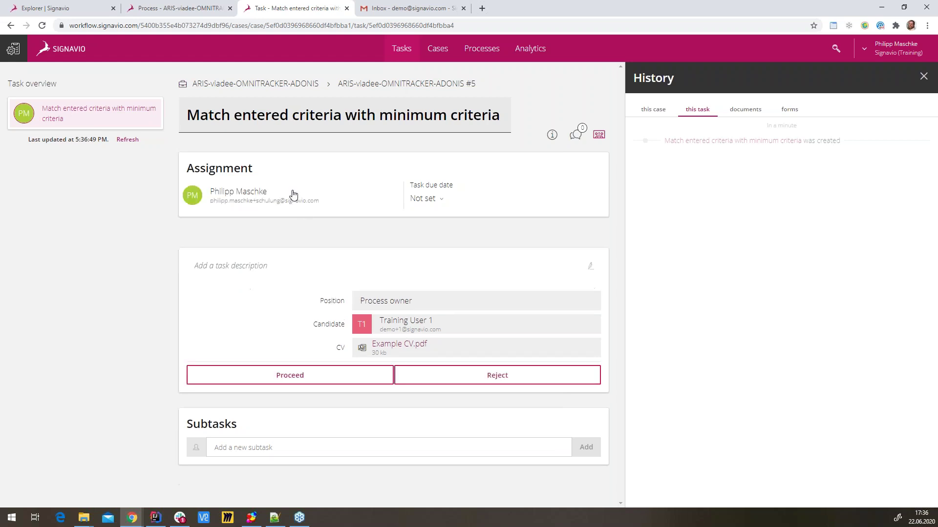
left_click(499, 381)
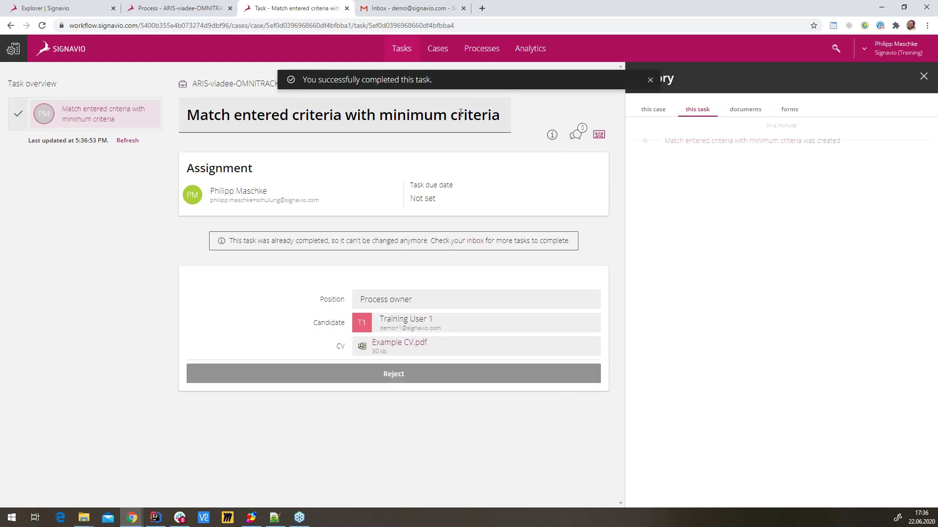
Check the case history for the email entry and open the rejection email in the demo inbox
left_click(433, 86)
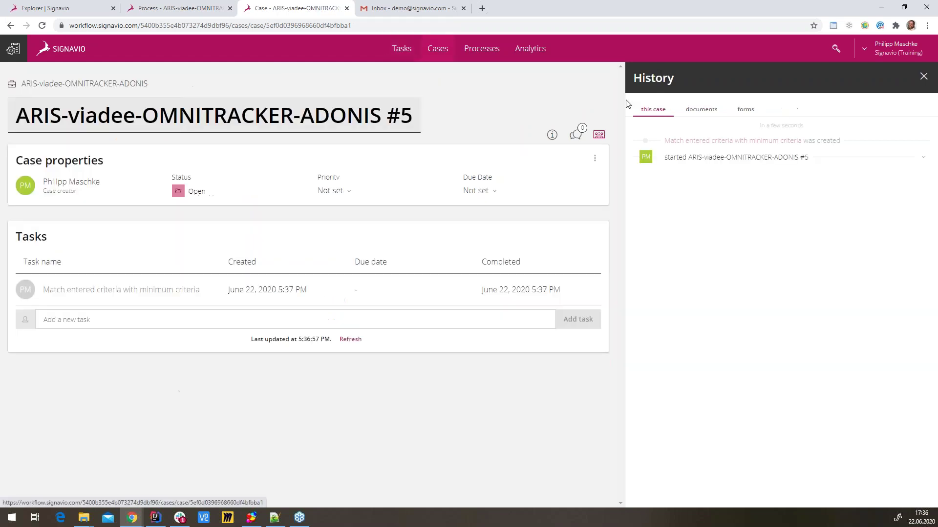
left_click_drag(710, 157, 661, 158)
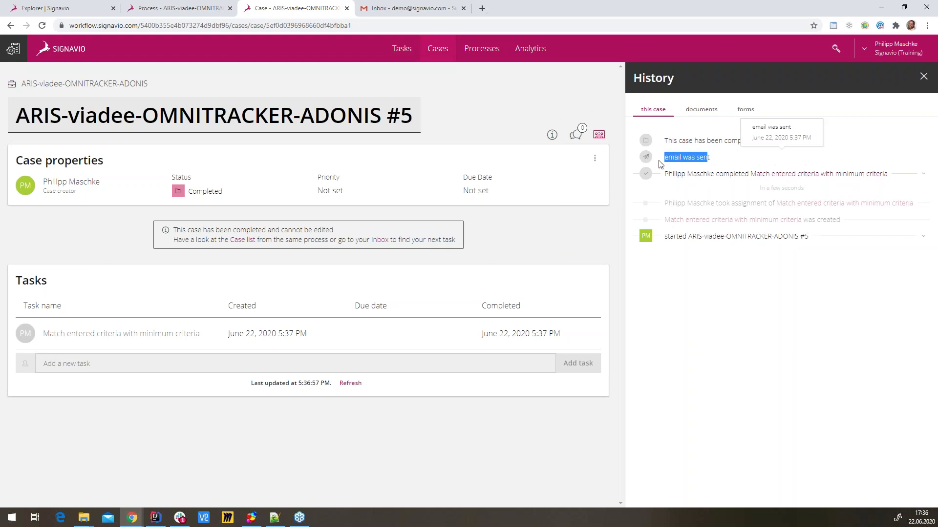
left_click(391, 11)
left_click(325, 122)
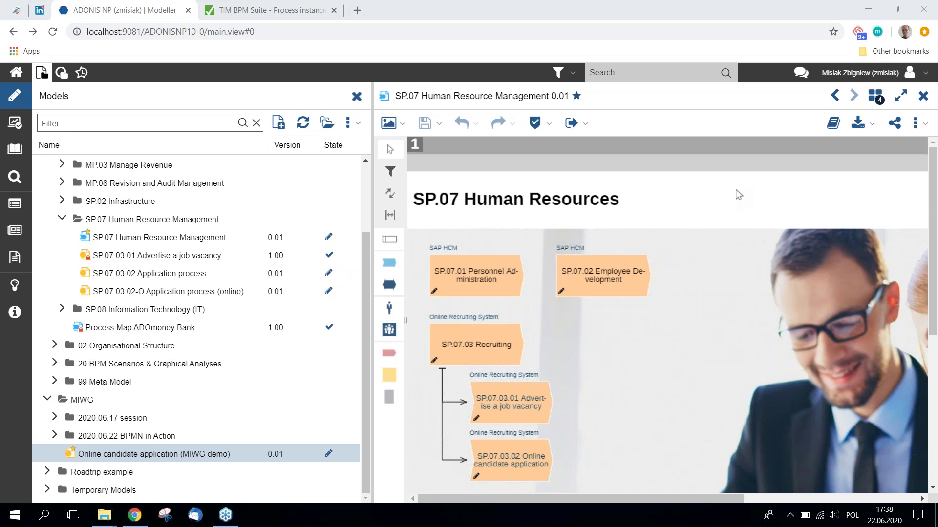
In ADONIS, create an "Automation costs vs Automation benefits" portfolio for Personnel Administration, Employee Development and Online candidate application
left_click(635, 270)
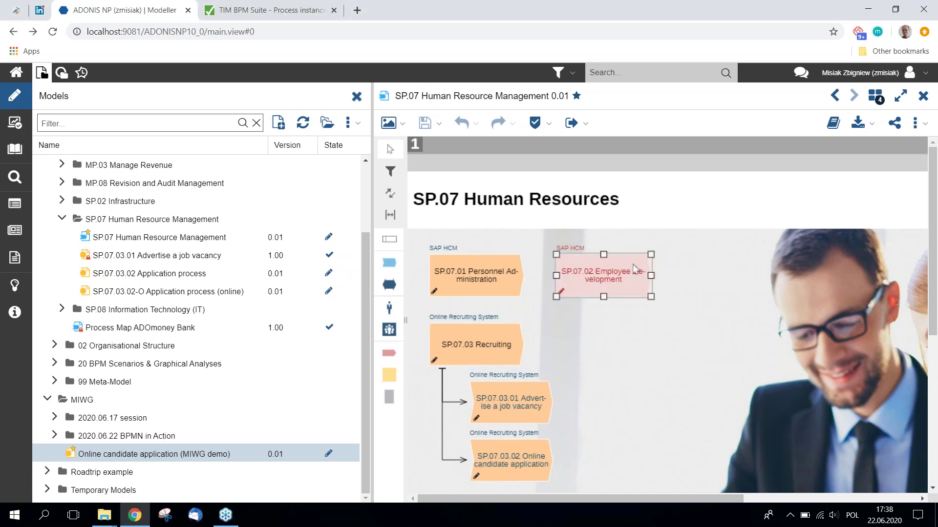
left_click(511, 262, "ctrl")
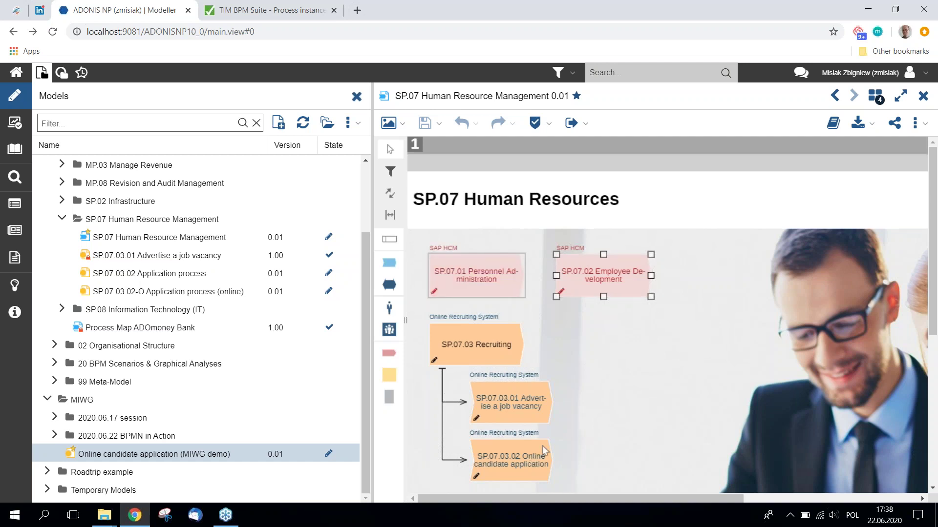
scroll(543, 446, "down", 1)
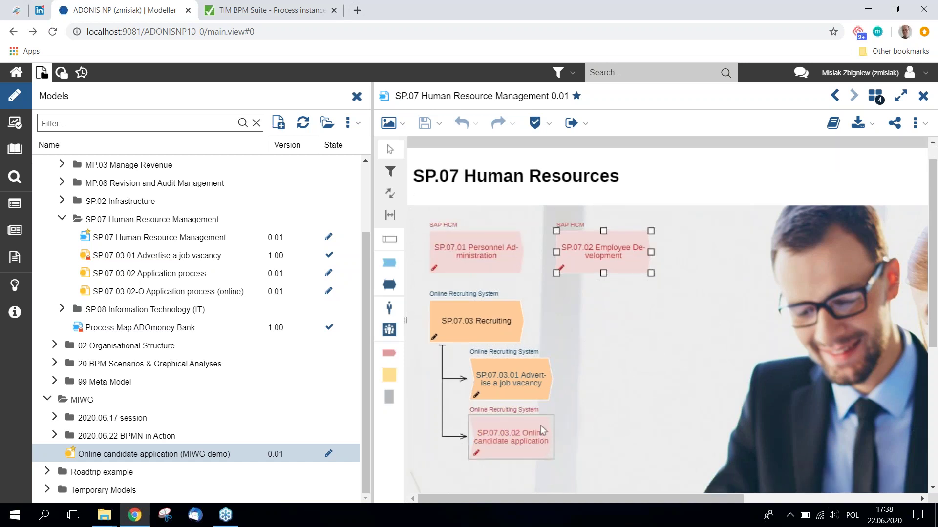
right_click(540, 424)
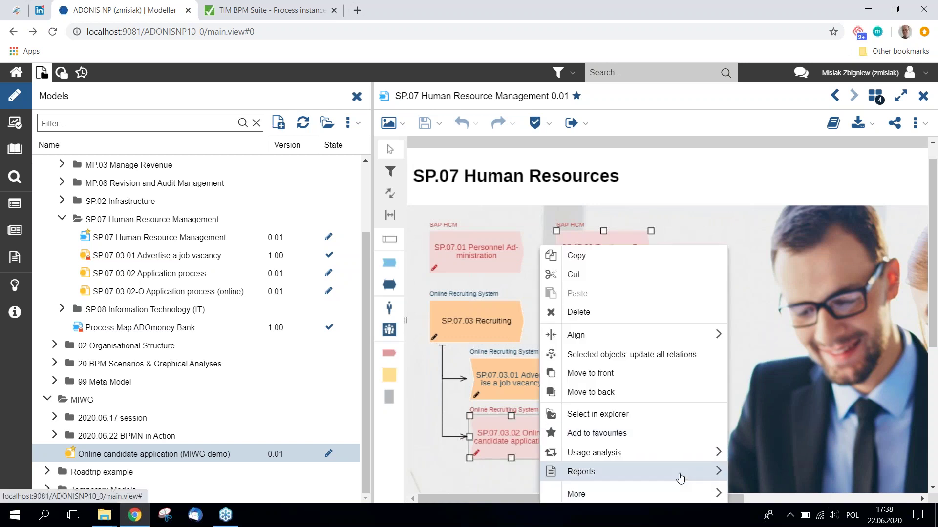
mouse_move(715, 473)
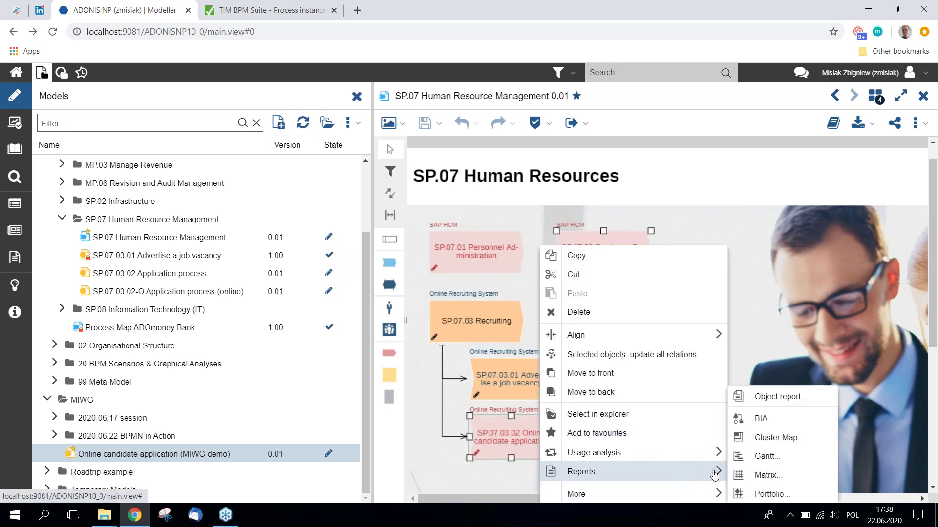
left_click(788, 498)
left_click(429, 212)
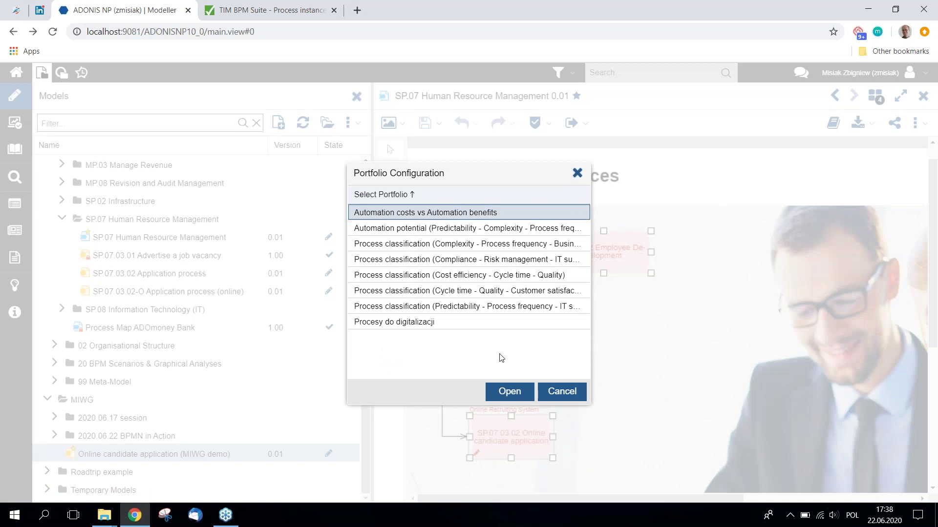
left_click(511, 391)
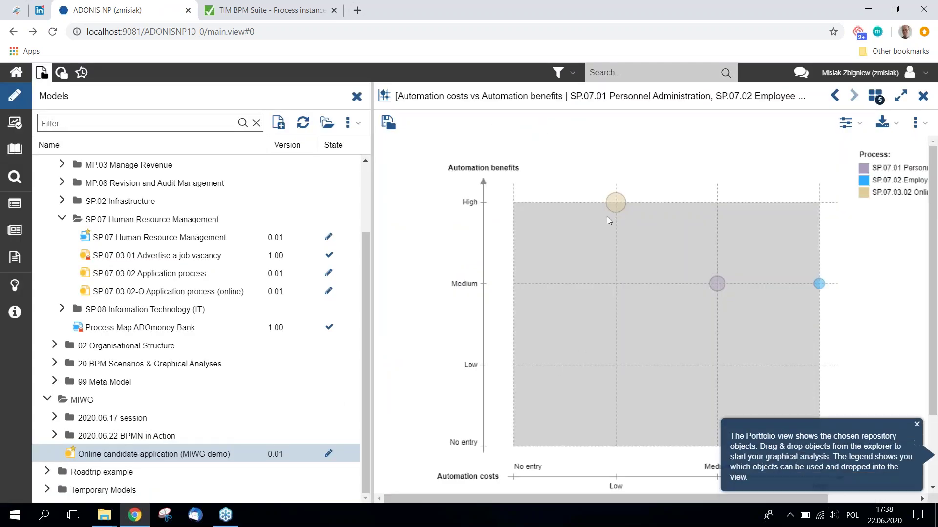
mouse_move(618, 204)
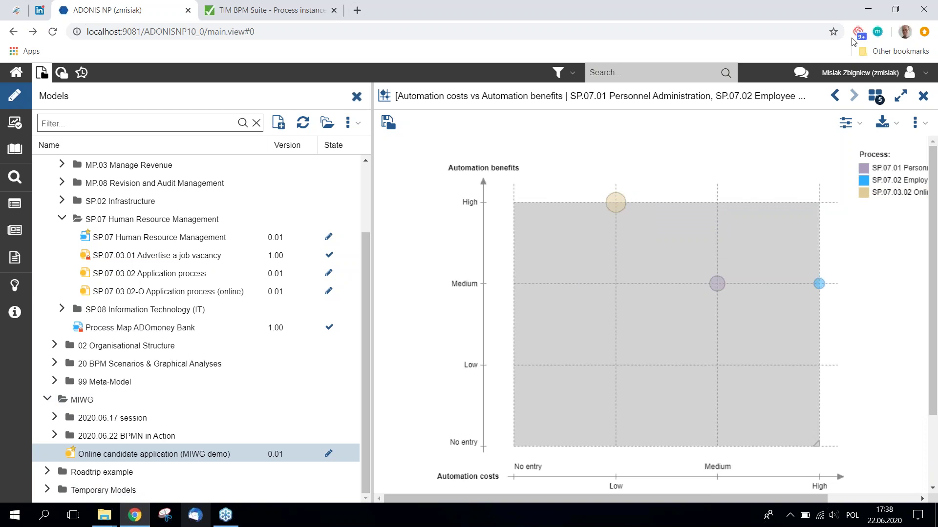
Switch to the Online candidate application (MIWG demo) model and look at its process automation options, including Deploy Process in TIM
left_click(875, 96)
left_click(816, 137)
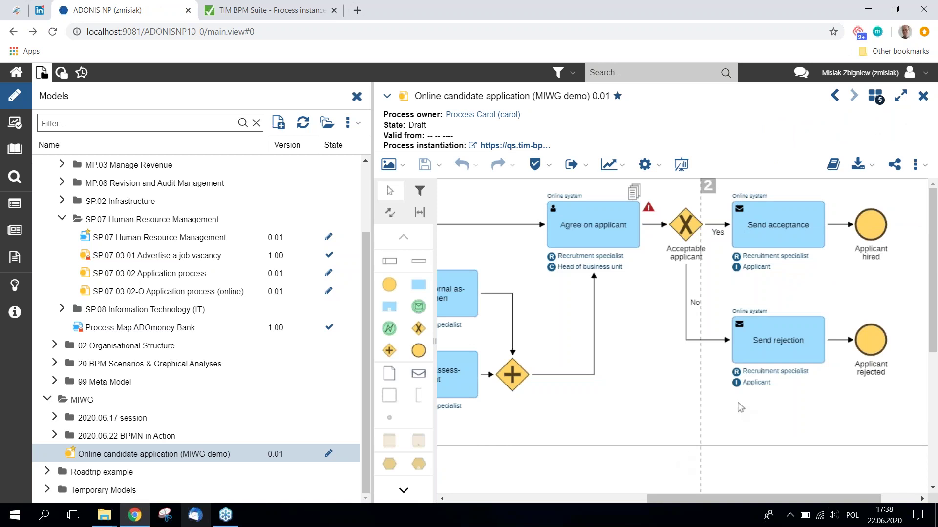
left_click(645, 164)
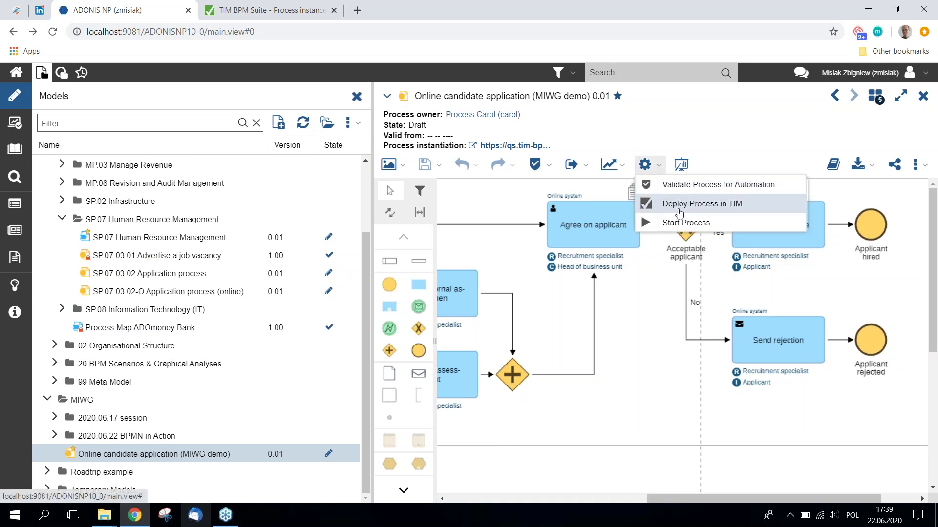
left_click(713, 470)
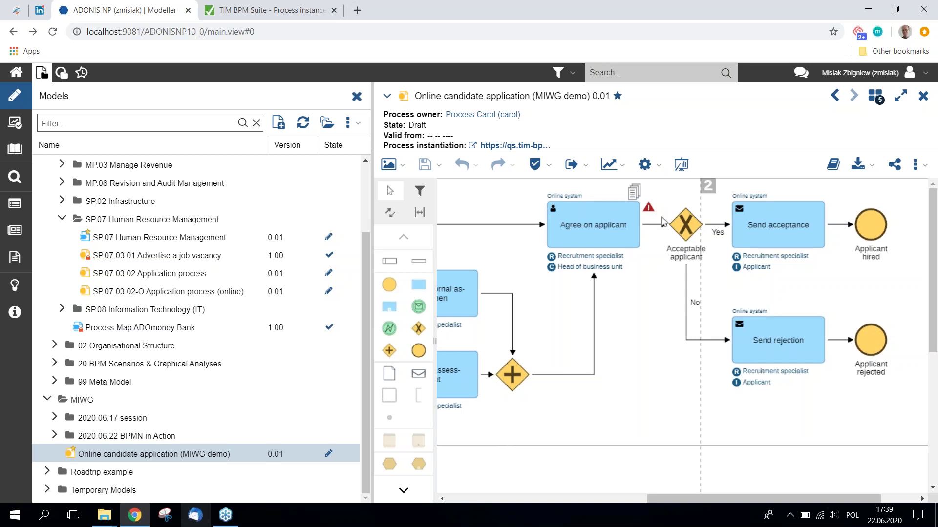
In TIM BPM Suite, complete the BPMN in Action demo's Conduct interview task, answering Yes to "Key position?"
left_click(267, 11)
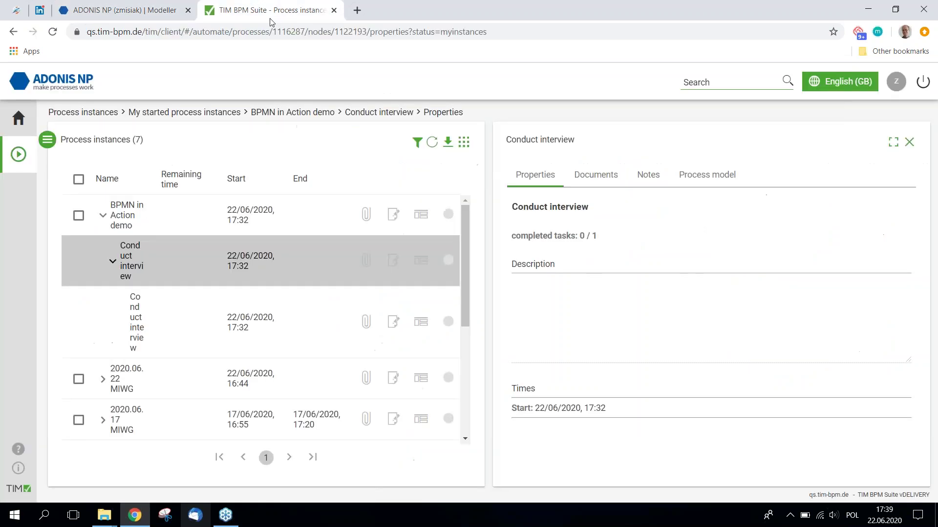
left_click(136, 317)
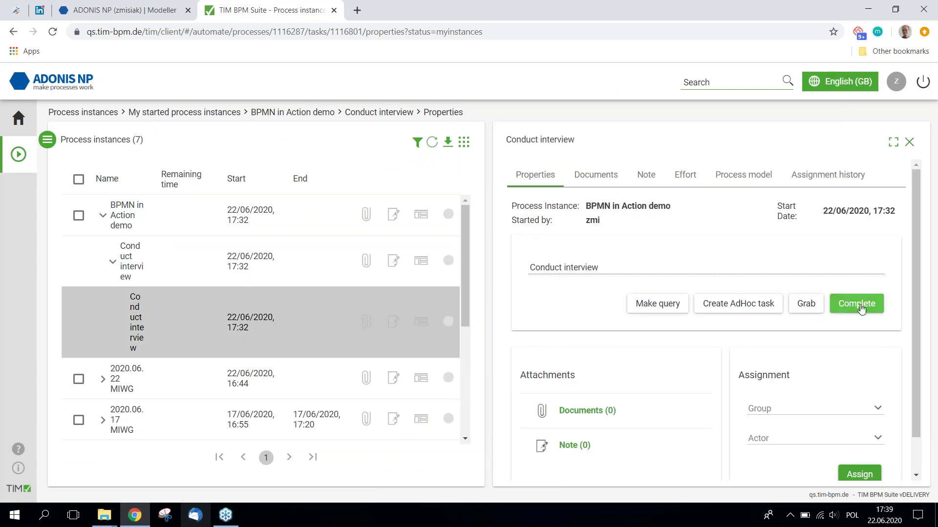
left_click(857, 306)
left_click(518, 316)
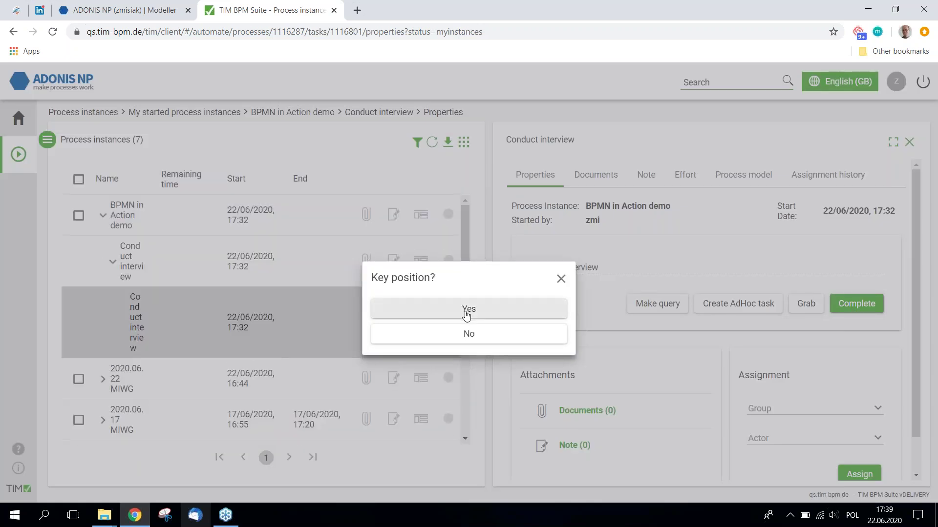
left_click(466, 312)
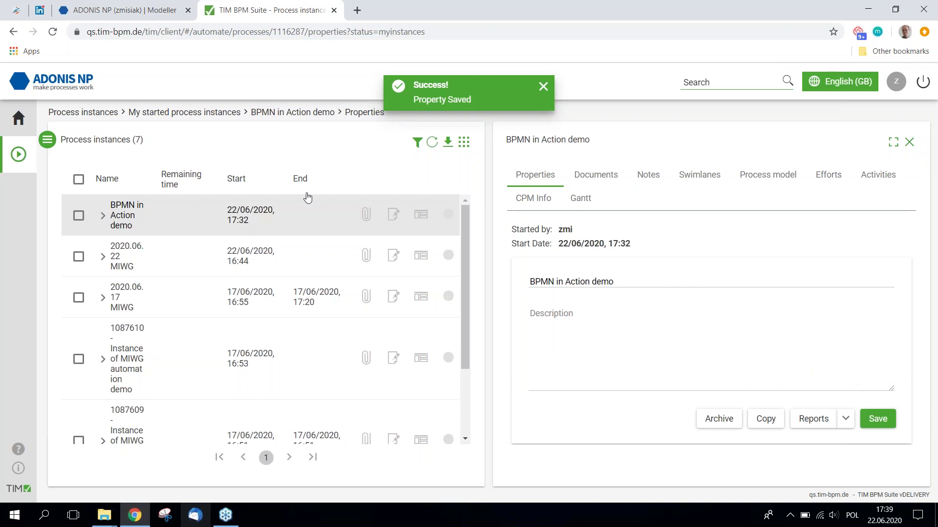
Back in ADONIS, review the Insights of the Online candidate application model, from process hierarchy and execution figures through to process assessment
left_click(130, 13)
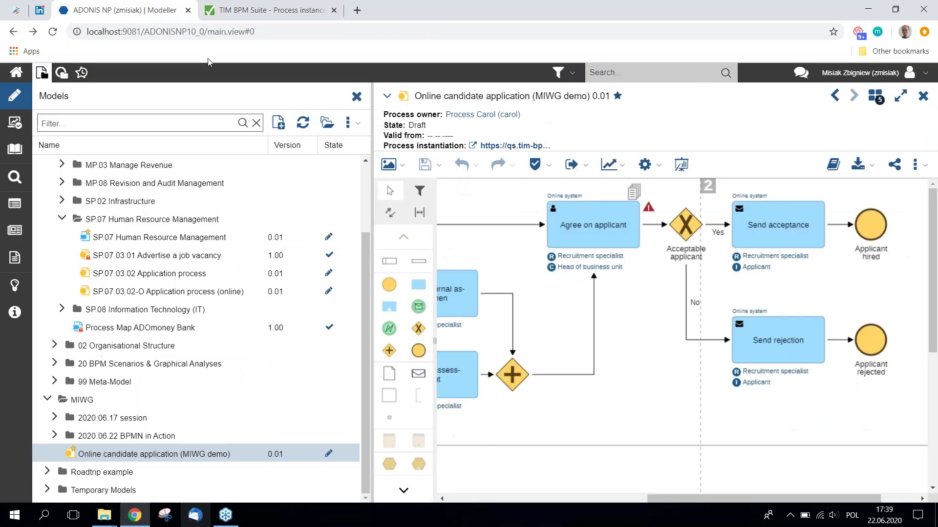
left_click(682, 166)
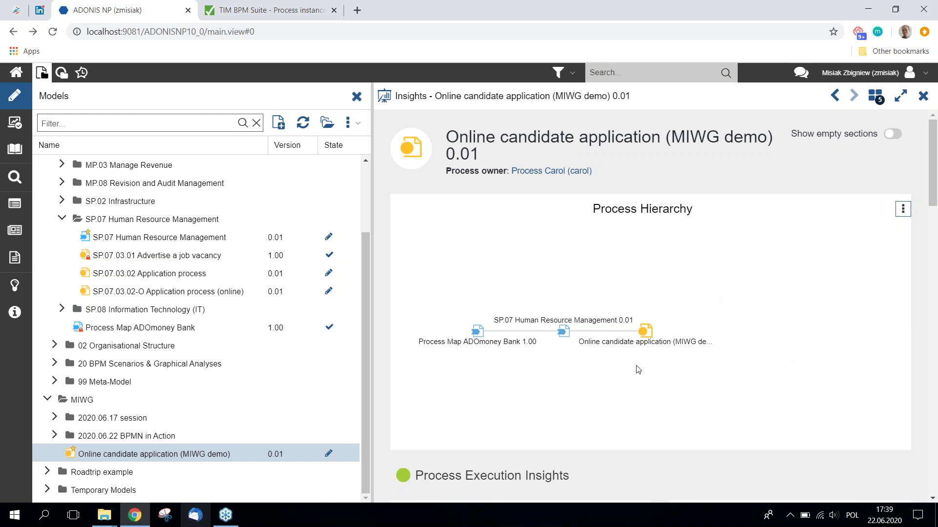
scroll(651, 362, "down", 5)
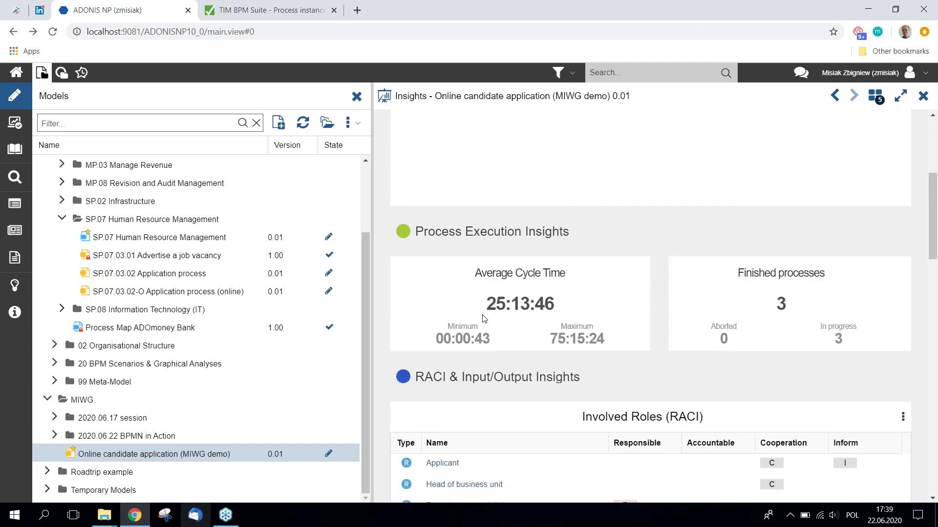
scroll(670, 324, "down", 5)
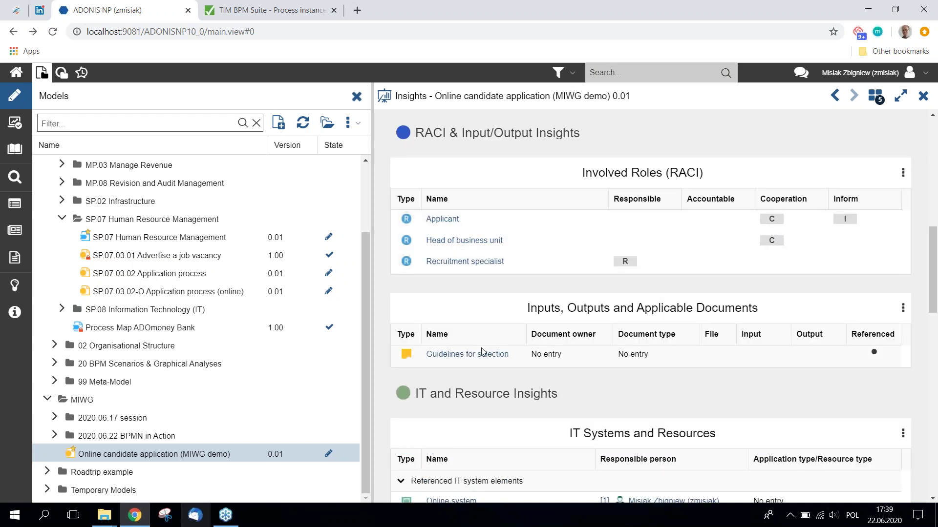
scroll(599, 352, "down", 5)
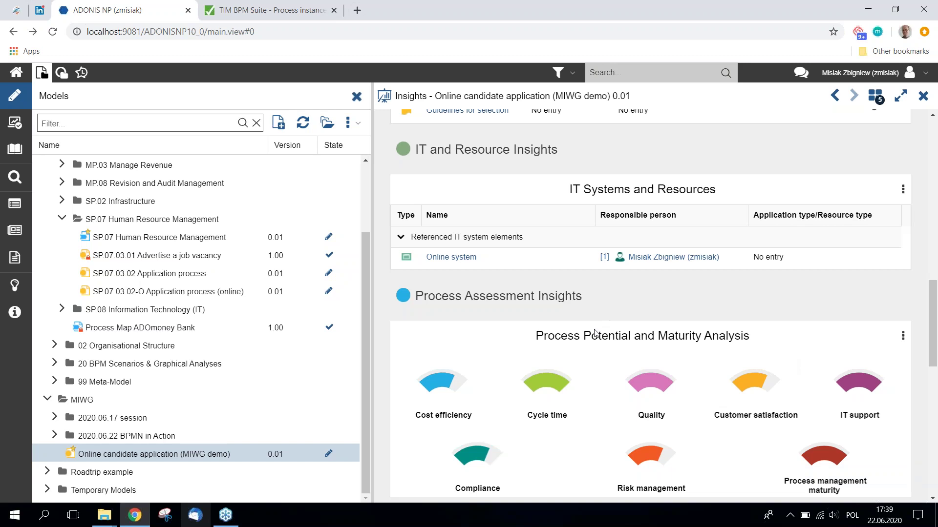
scroll(596, 333, "down", 3)
scroll(596, 334, "down", 4)
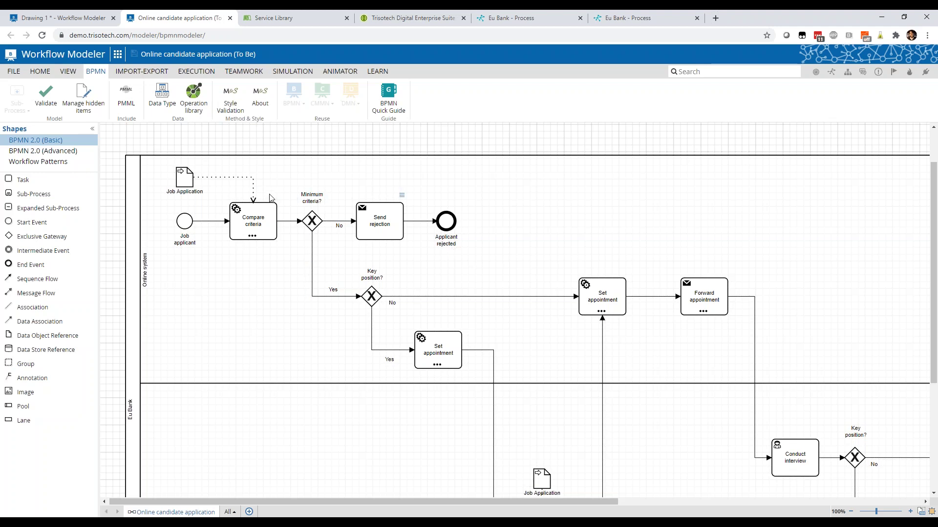
In Trisotech Workflow Modeler, review the data types and operation library of the Online candidate application (To Be) model
left_click(162, 99)
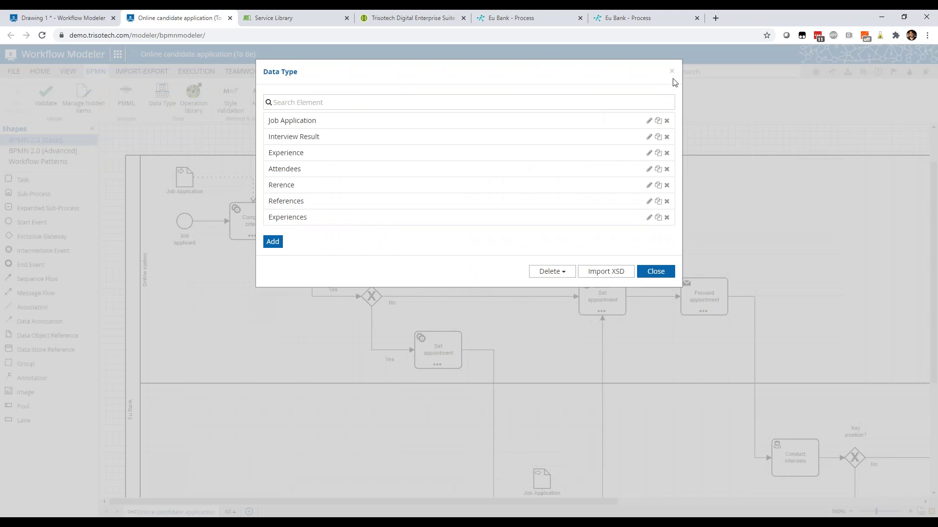
left_click(670, 74)
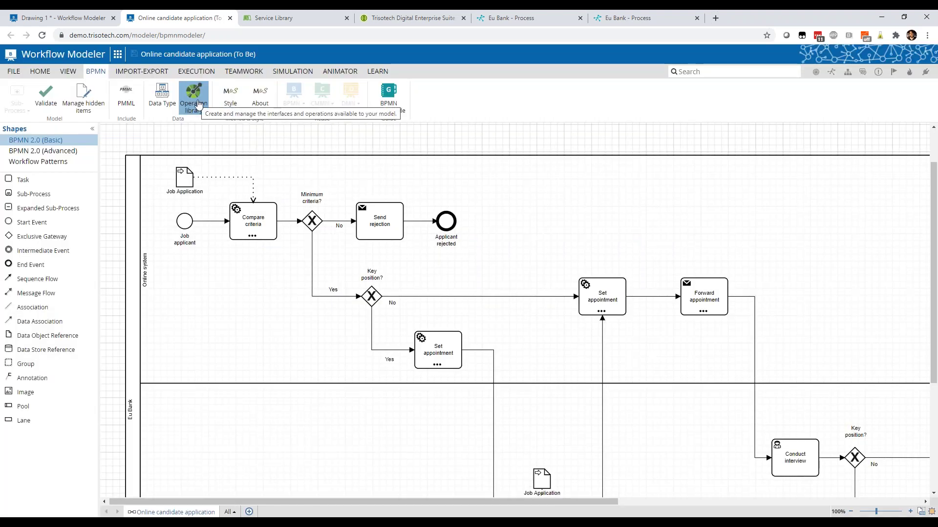
left_click(198, 104)
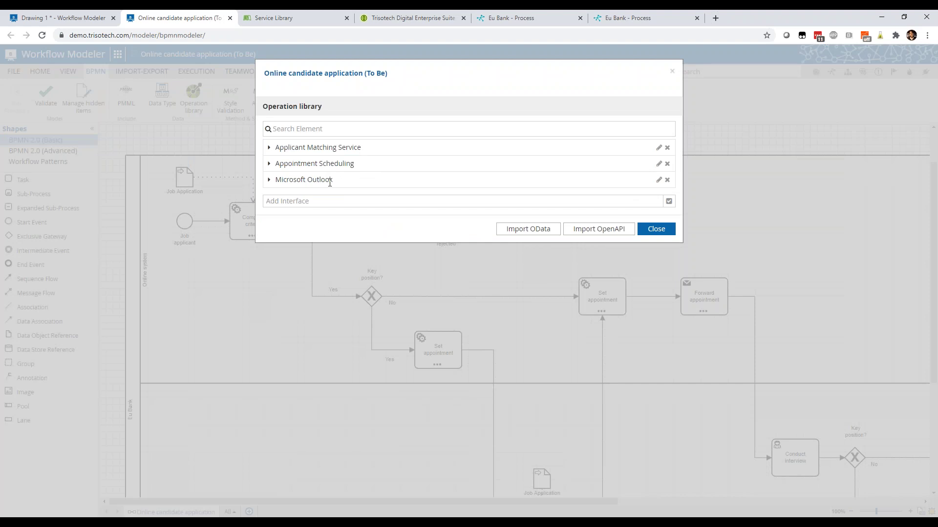
left_click(662, 232)
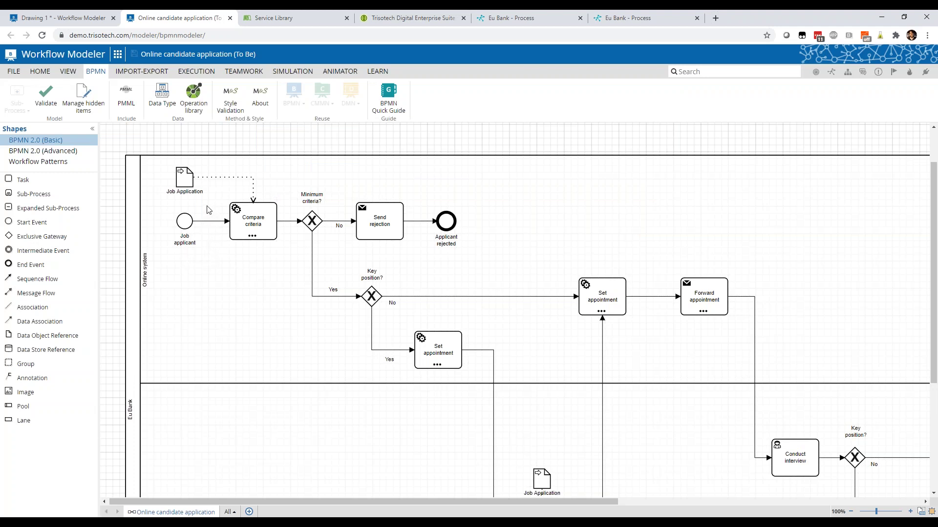
Look at the model's cloud publishing option, its Service Library entry and the REST operations in its Open API documentation
left_click(197, 72)
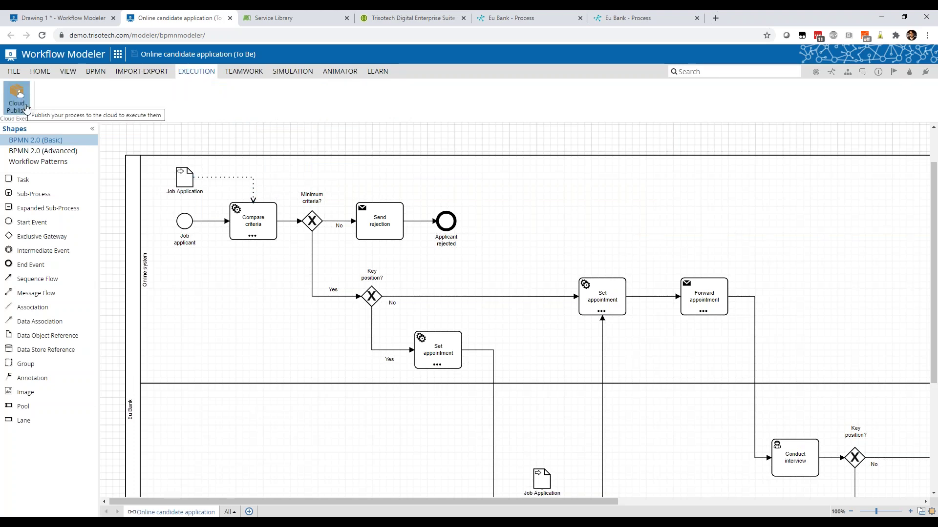
left_click(296, 18)
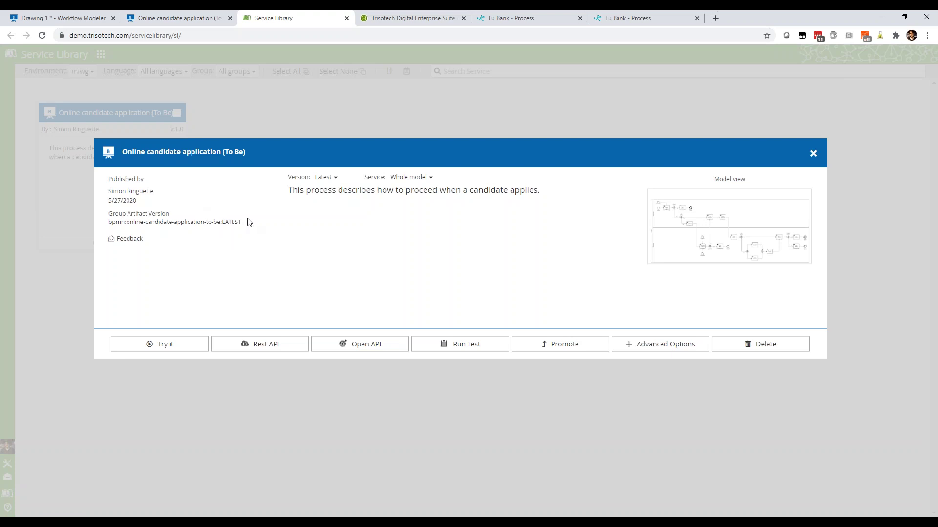
left_click(400, 19)
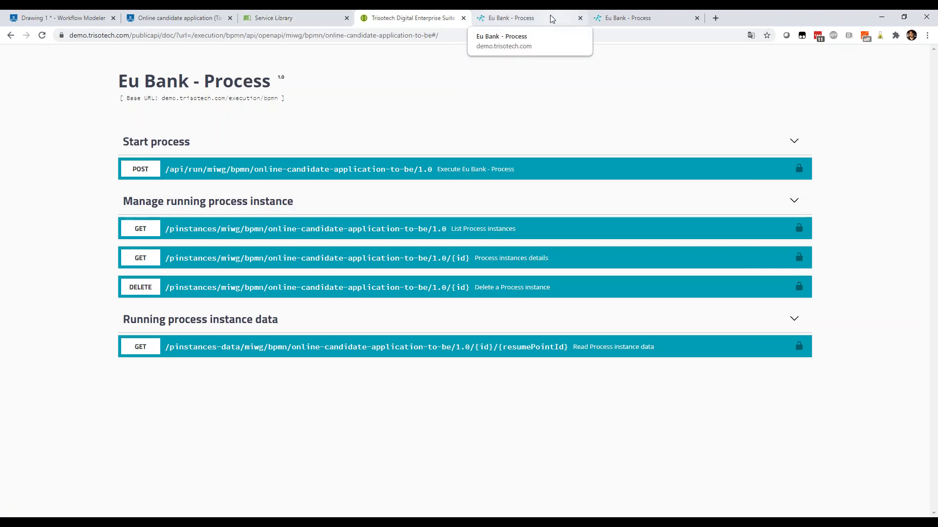
Run the Eu Bank process for the IT Architect #3 MTL job application and open the Conduct phone interview form
left_click(531, 19)
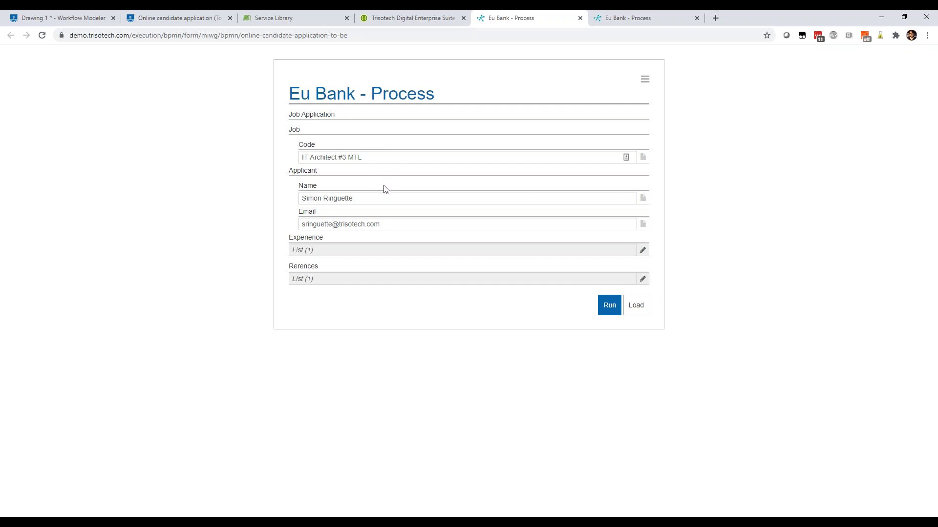
left_click(608, 304)
left_click(614, 18)
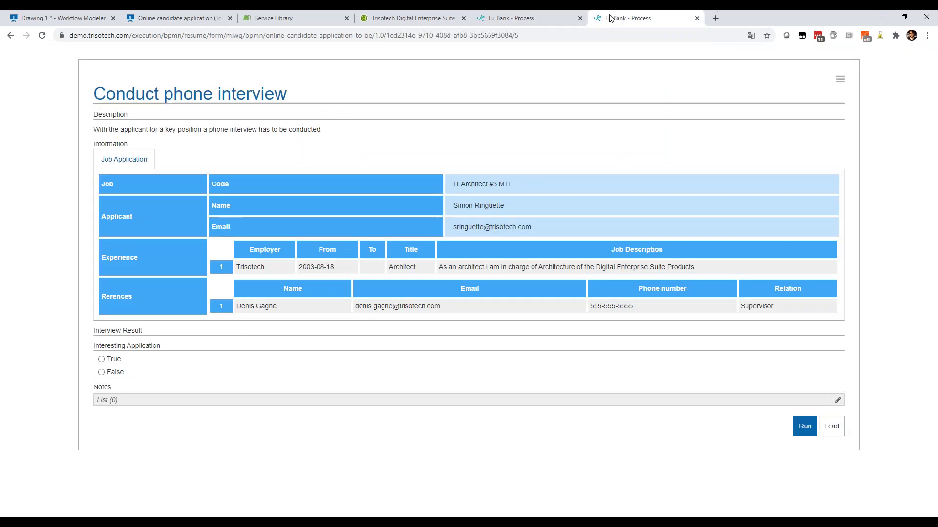